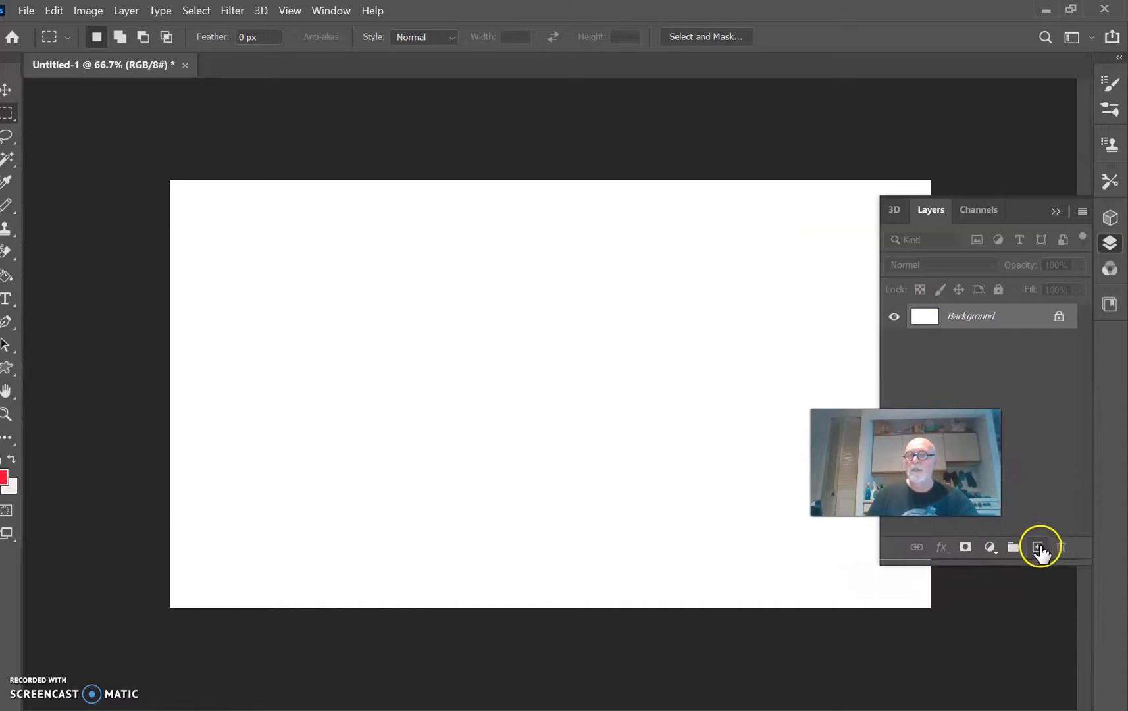
Step: Add a new empty layer above the Background, hide the Background layer and make the new layer active
left_click(1038, 548)
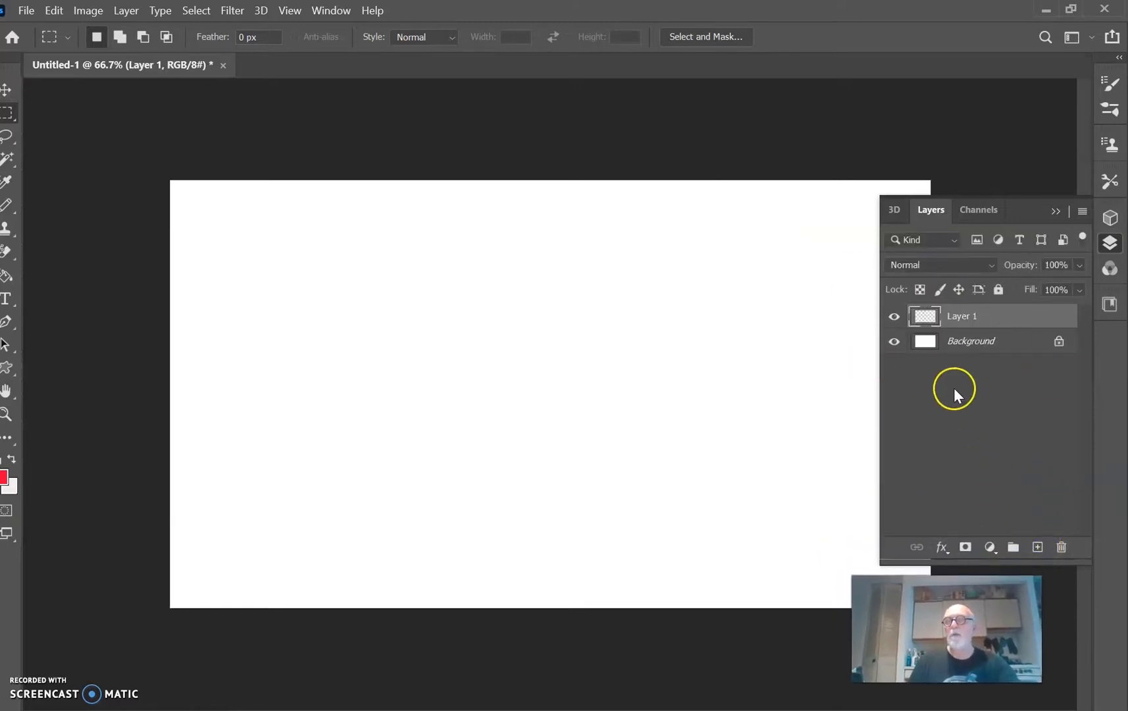
left_click(891, 341)
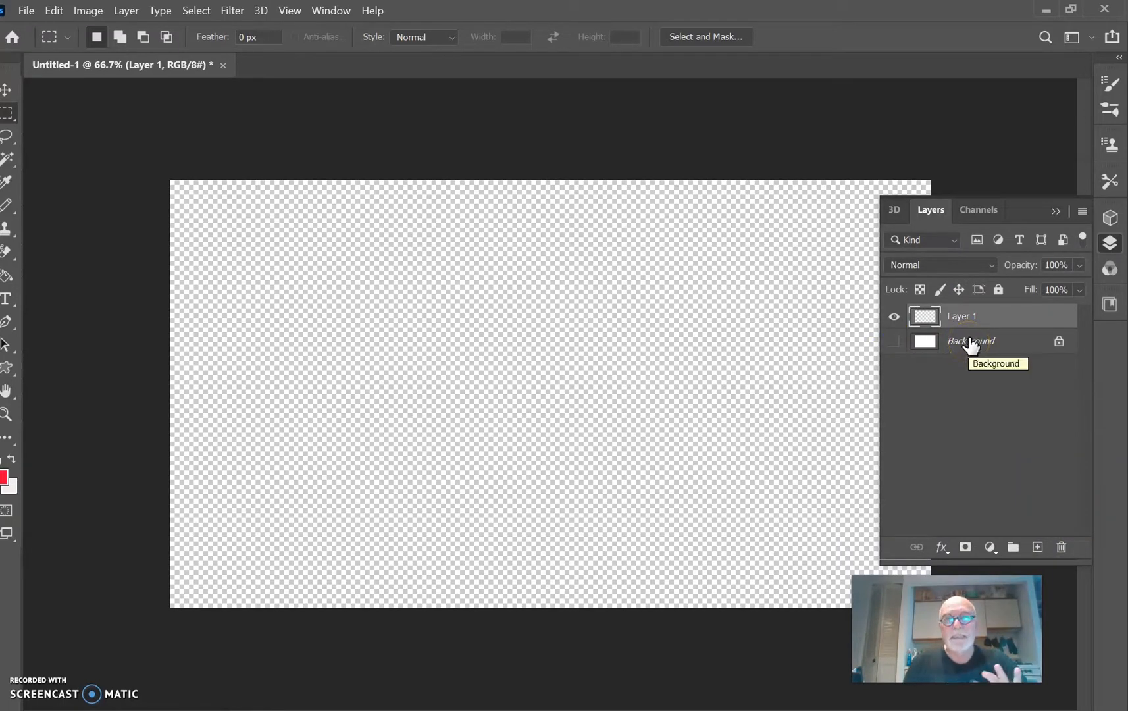
left_click(962, 318)
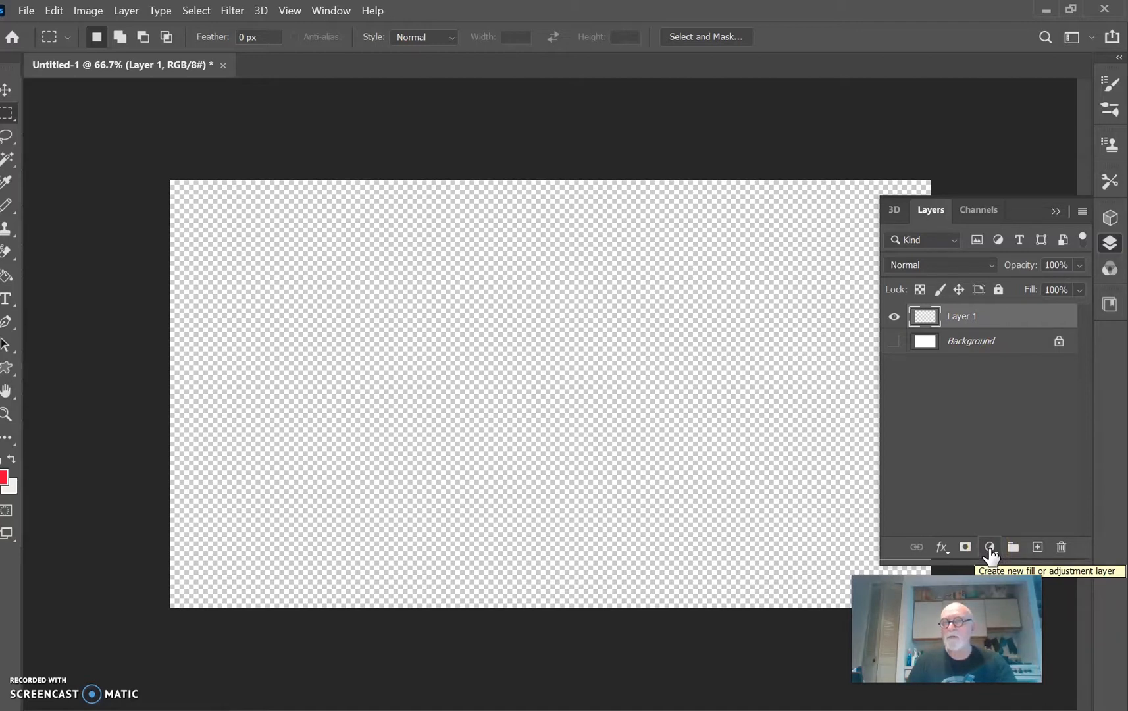
Step: Create a pattern fill layer using the brick facade pattern with bright green windows
left_click(989, 548)
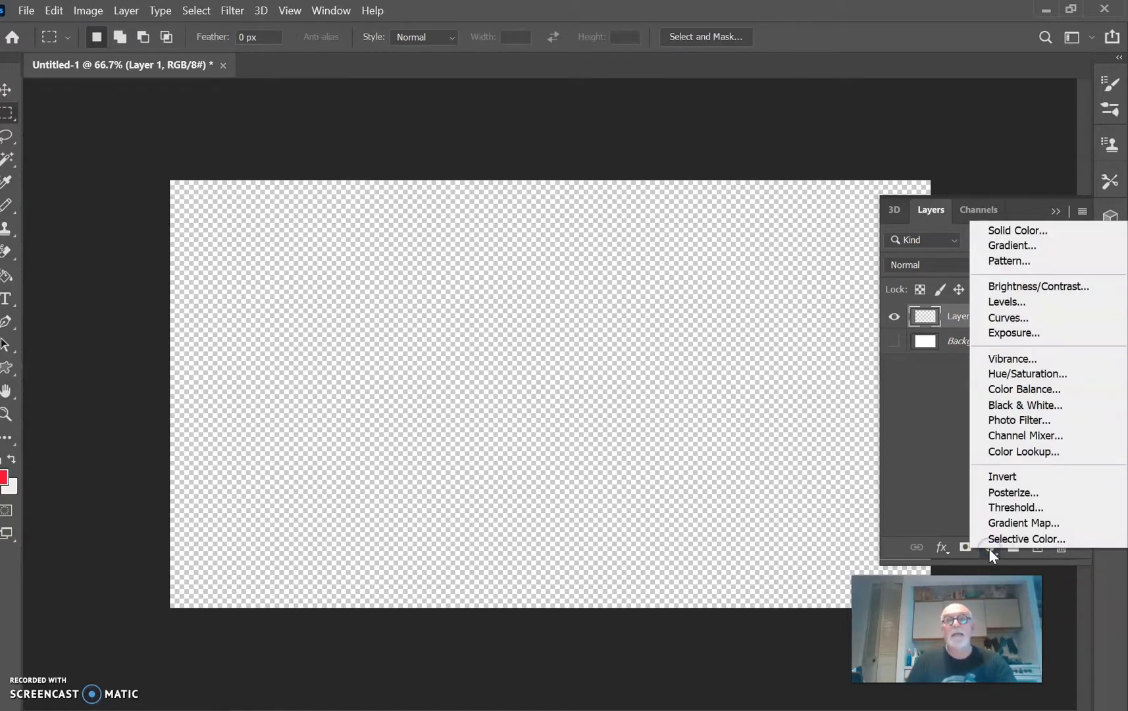
left_click(1042, 261)
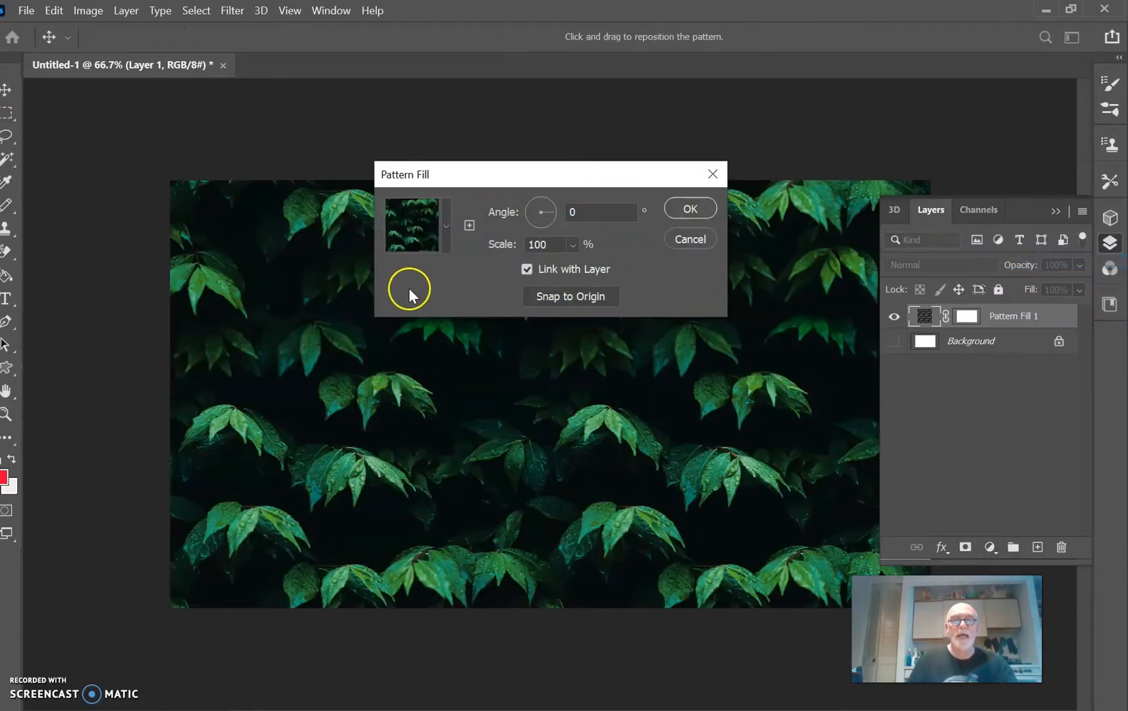
left_click(447, 227)
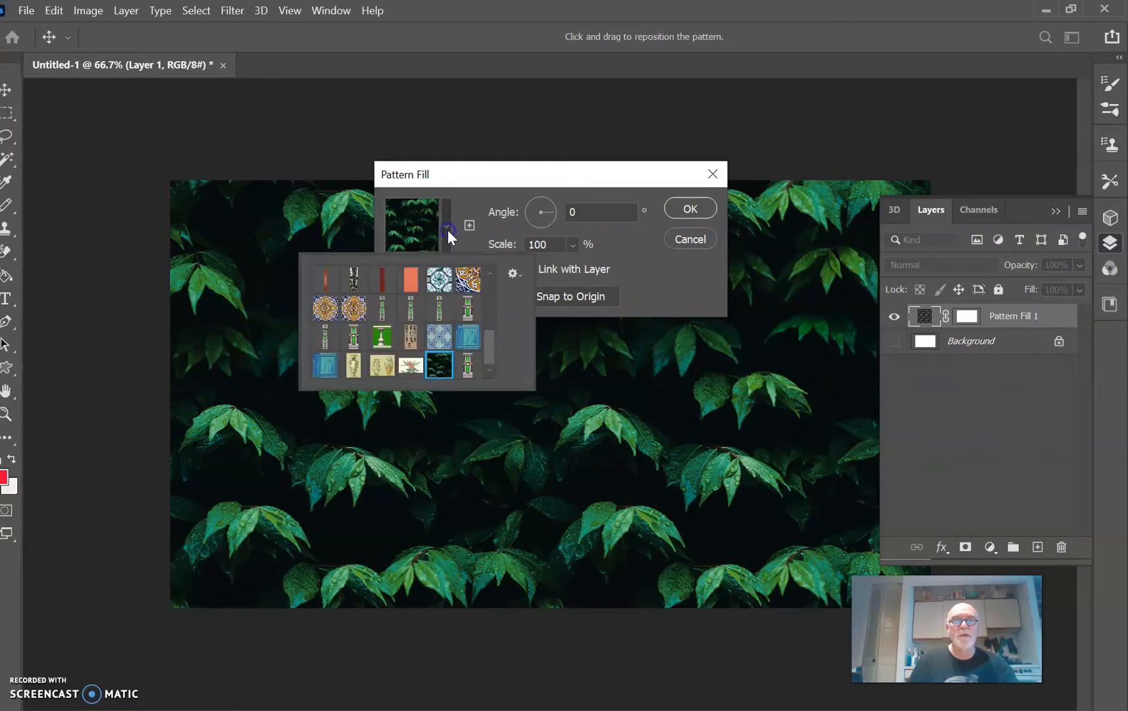
left_click(468, 308)
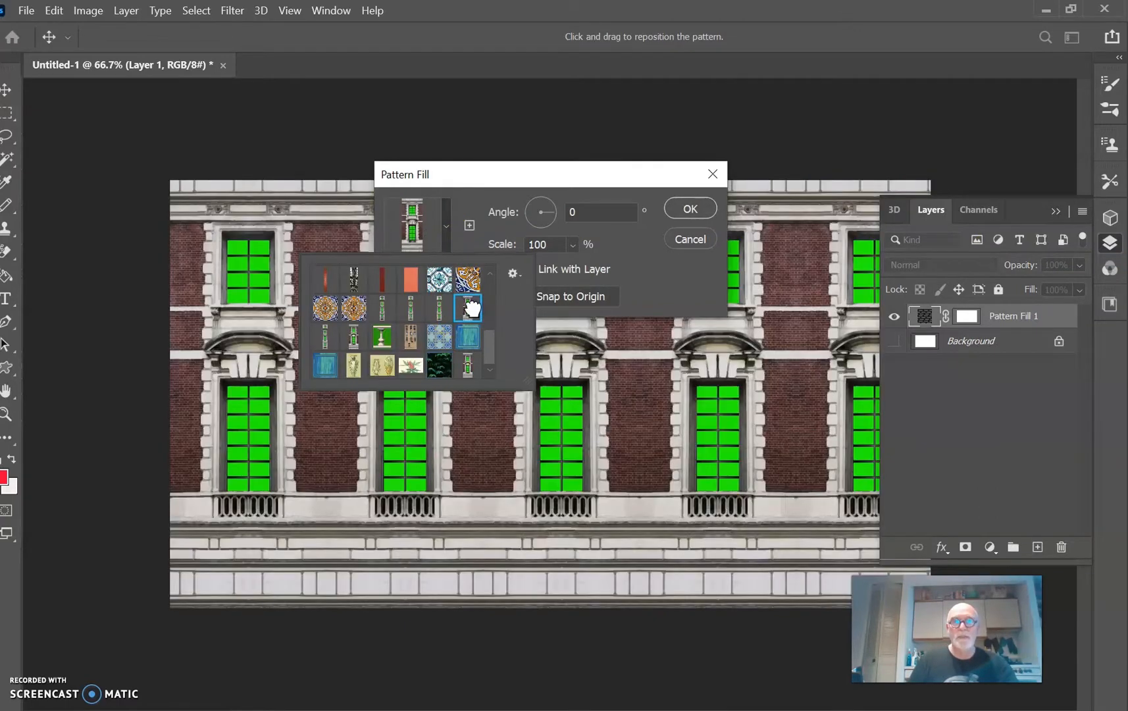
Step: Set the pattern fill's scale to 34% and its angle to -46.95°, and apply the fill
left_click(574, 244)
left_click_drag(577, 264, 575, 266)
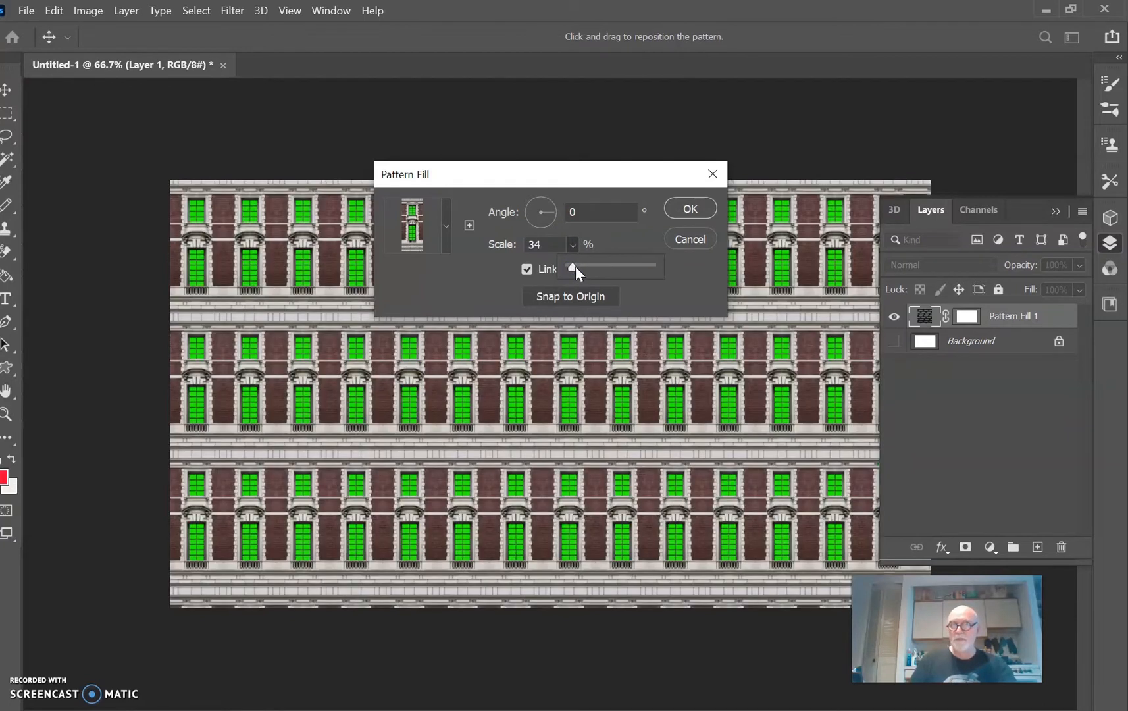
left_click(551, 225)
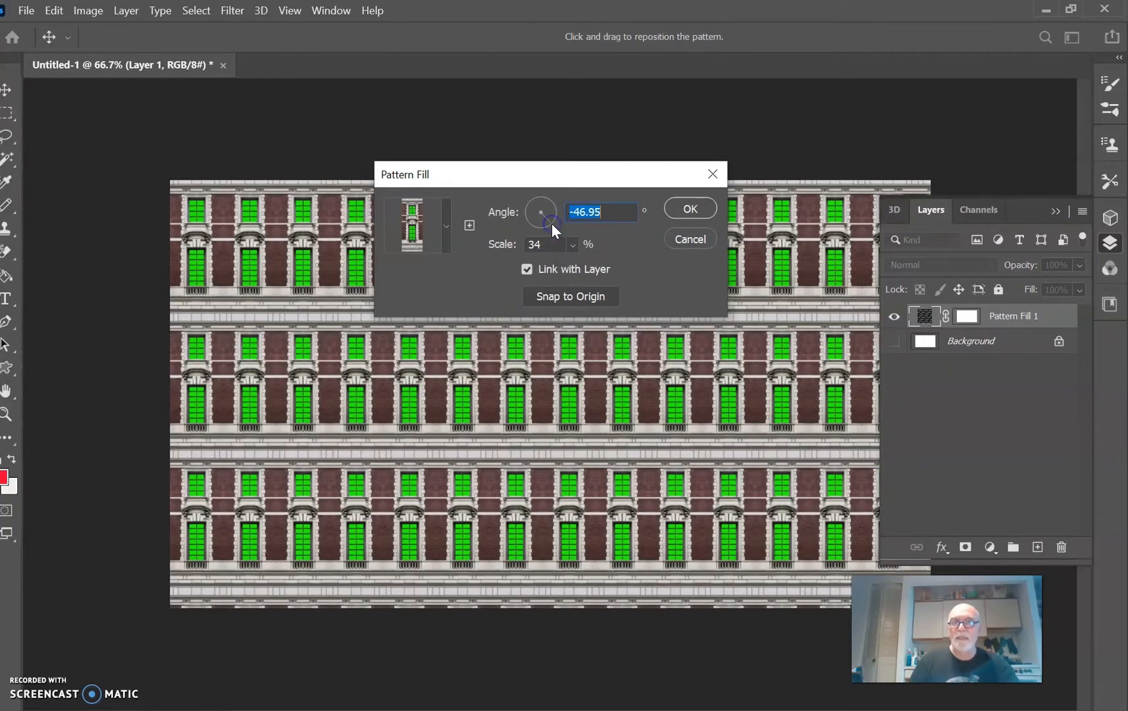
left_click(697, 209)
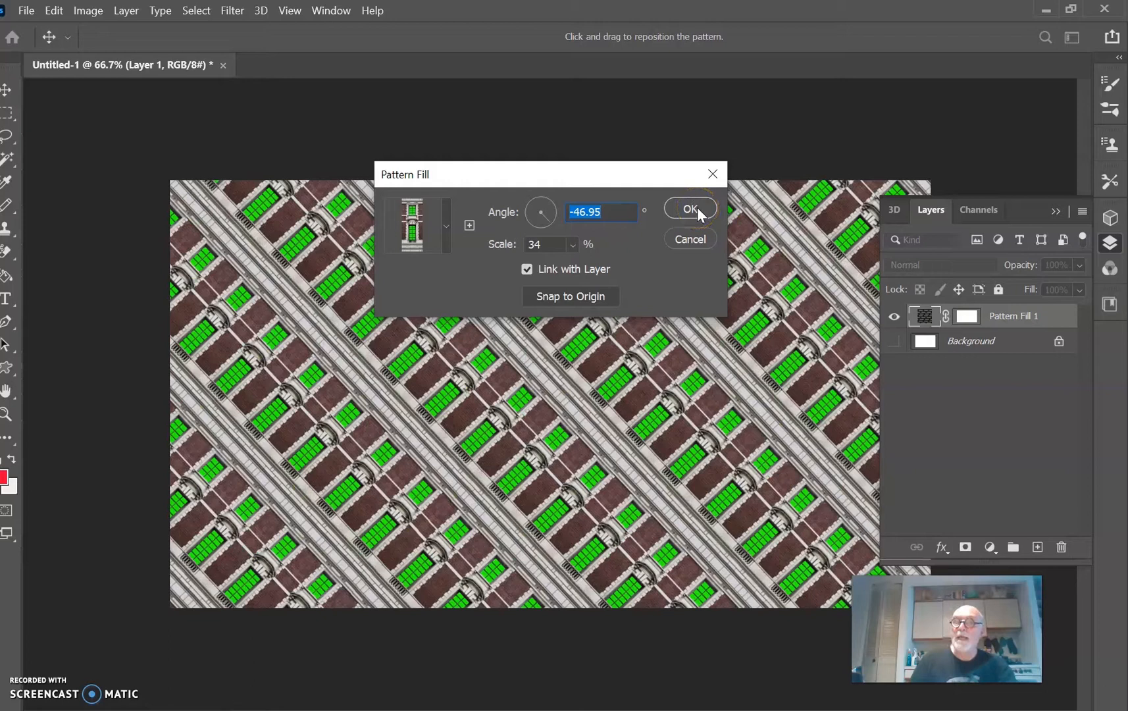
left_click(697, 208)
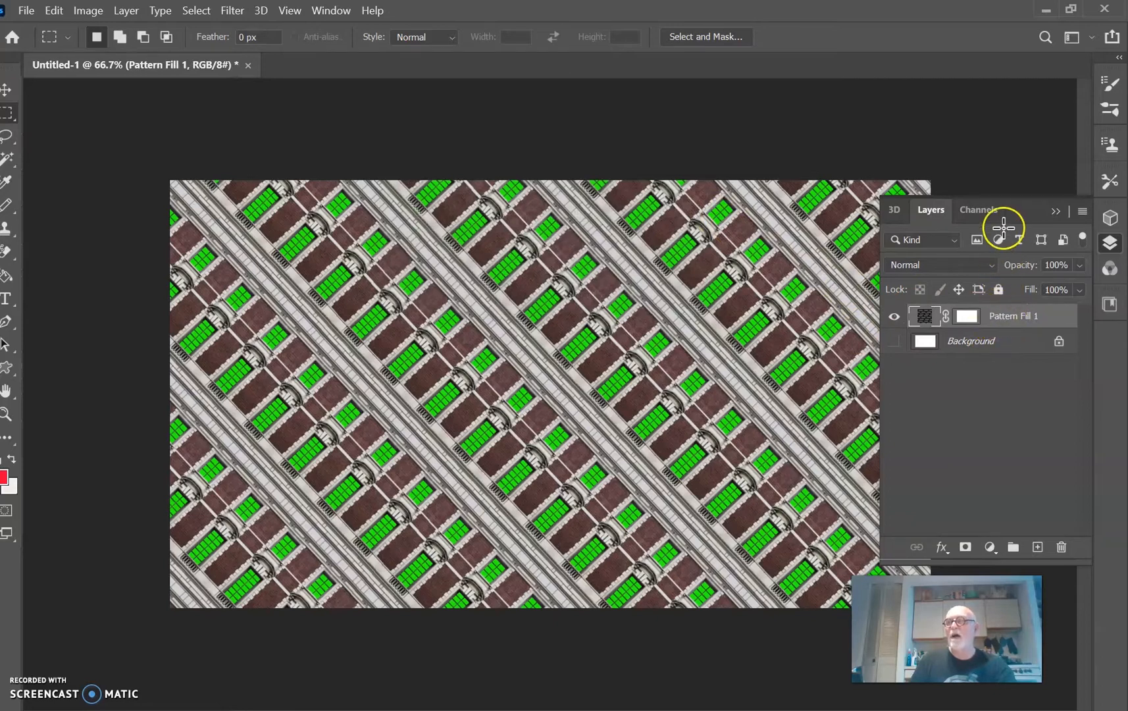
Step: Duplicate the pattern fill layer and merge the two pattern layers into one pixel layer
left_click_drag(1011, 319, 1037, 547)
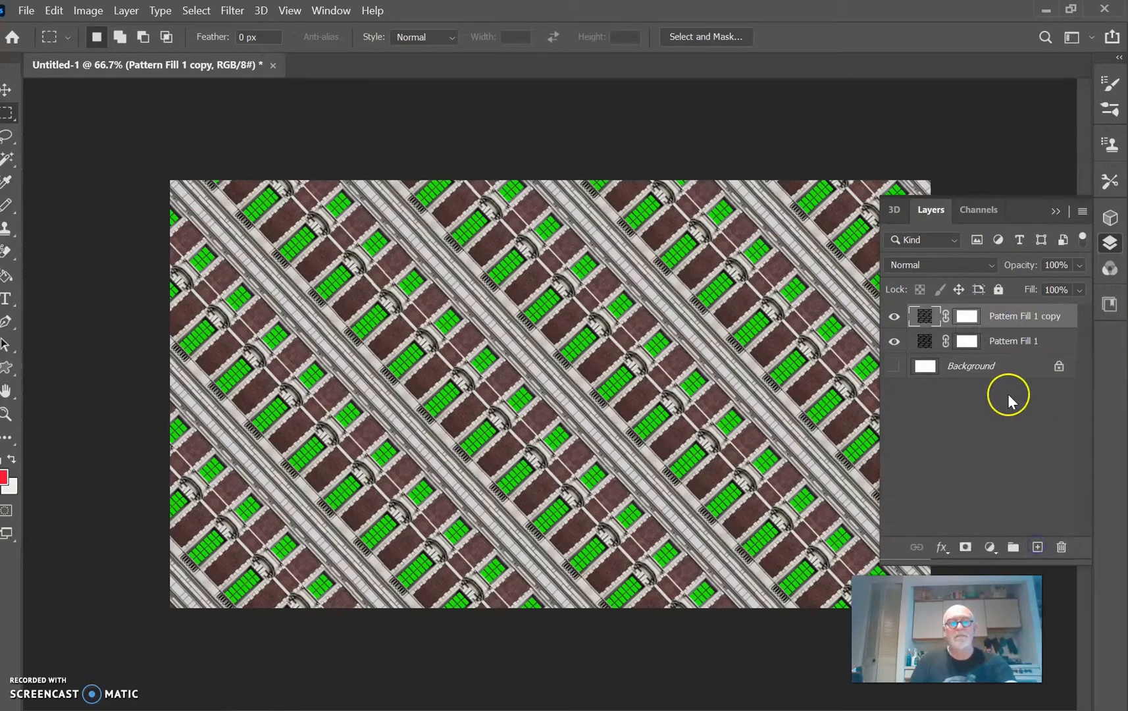
left_click(1005, 341, "shift")
left_click(1081, 211)
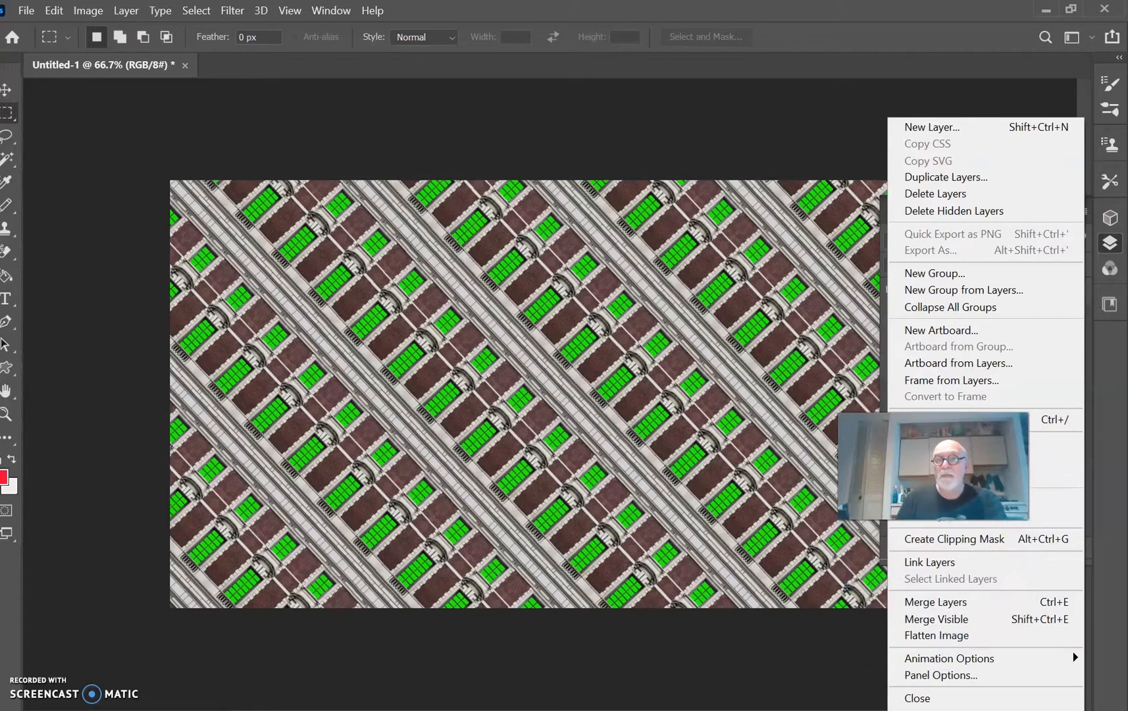
left_click(949, 601)
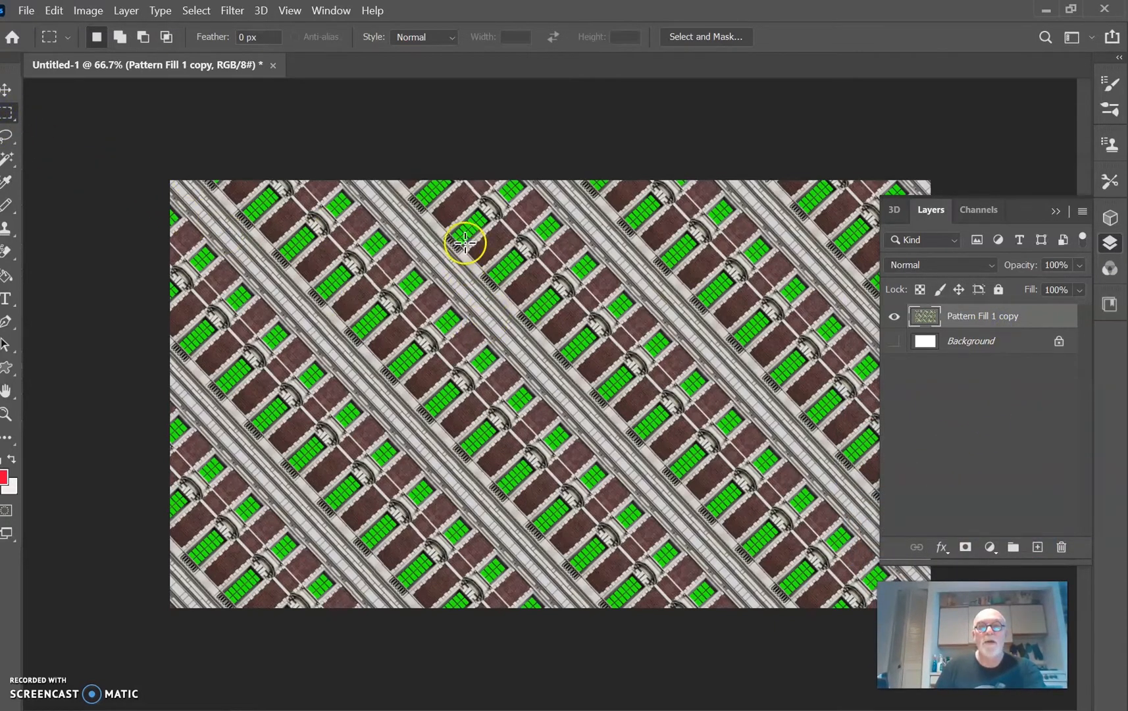
Step: Apply a Twirl distortion with an angle above 50° to a large rectangular selection in the pattern's upper right, and deselect
left_click_drag(412, 213, 859, 507)
left_click(231, 12)
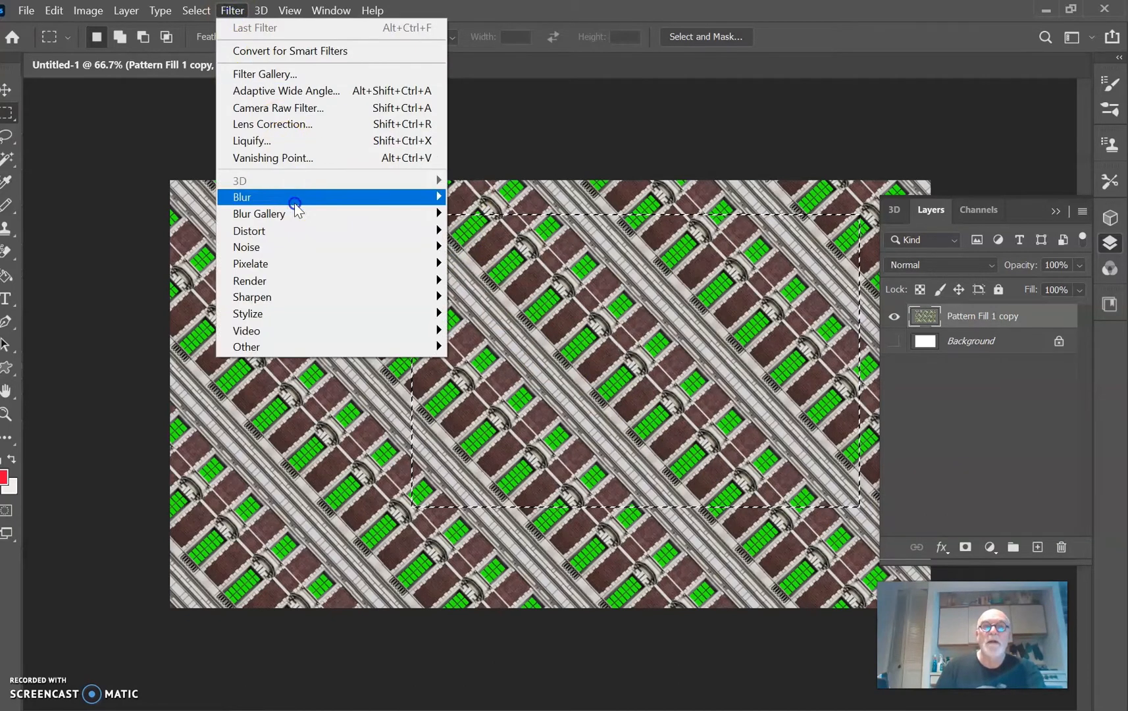
mouse_move(294, 226)
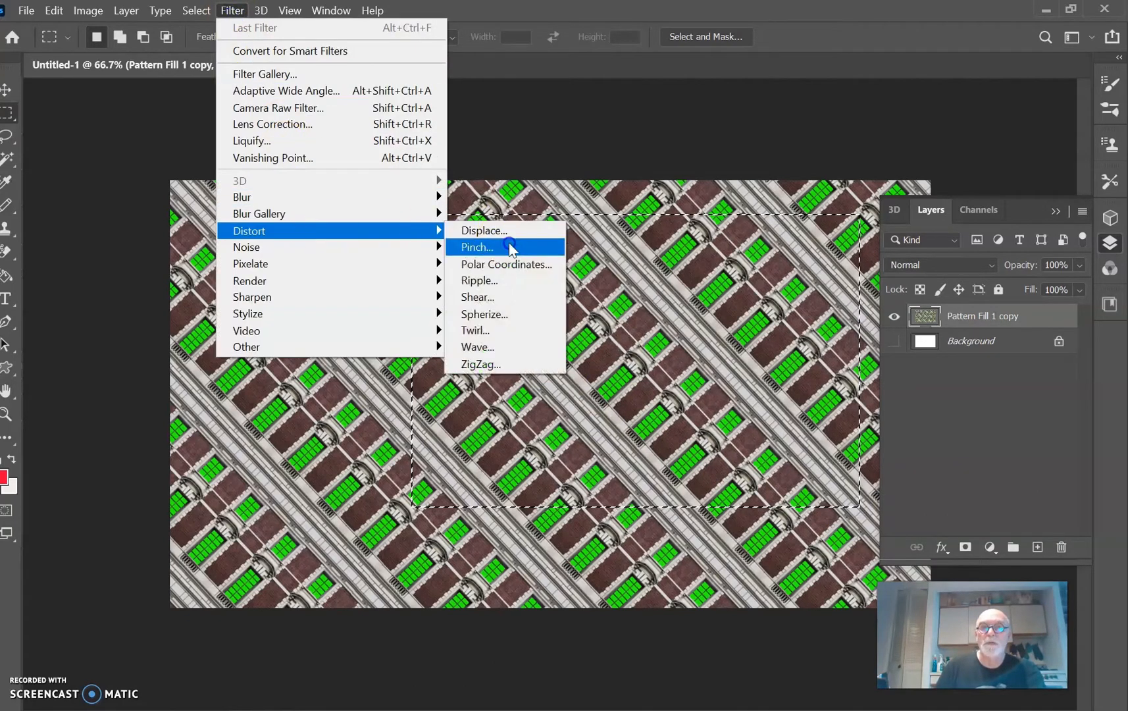
left_click(513, 329)
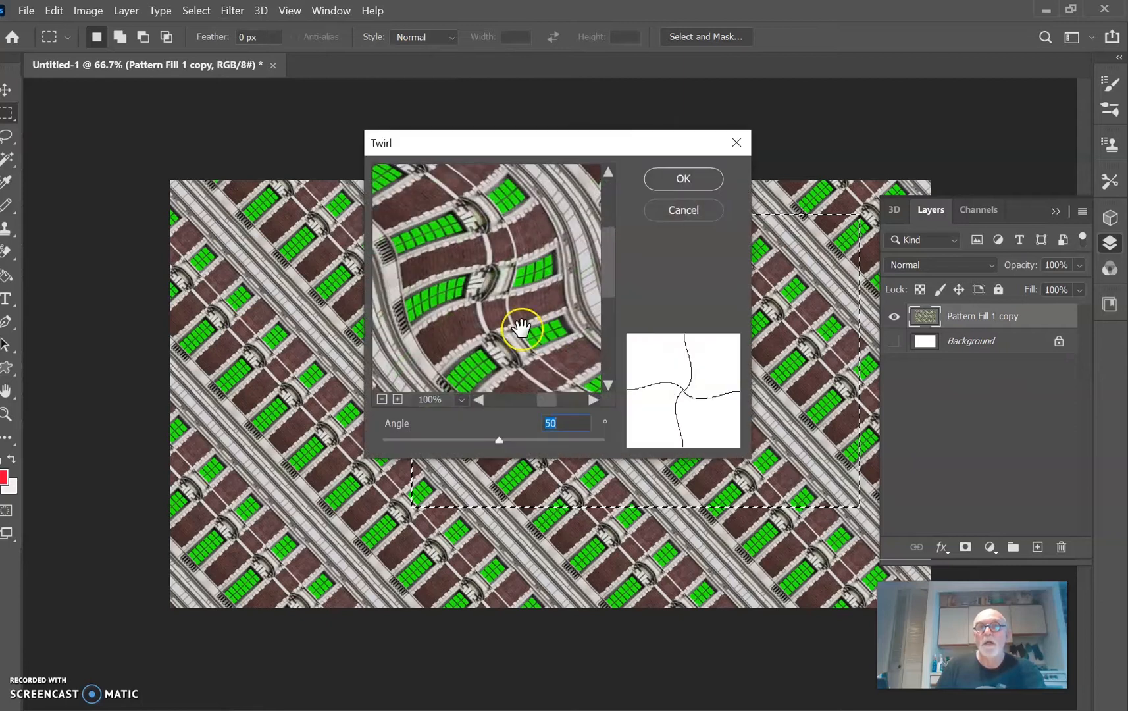
mouse_move(498, 439)
left_mouse_down()
mouse_move(471, 442)
mouse_move(513, 443)
left_mouse_up()
left_click(677, 179)
left_click(860, 225)
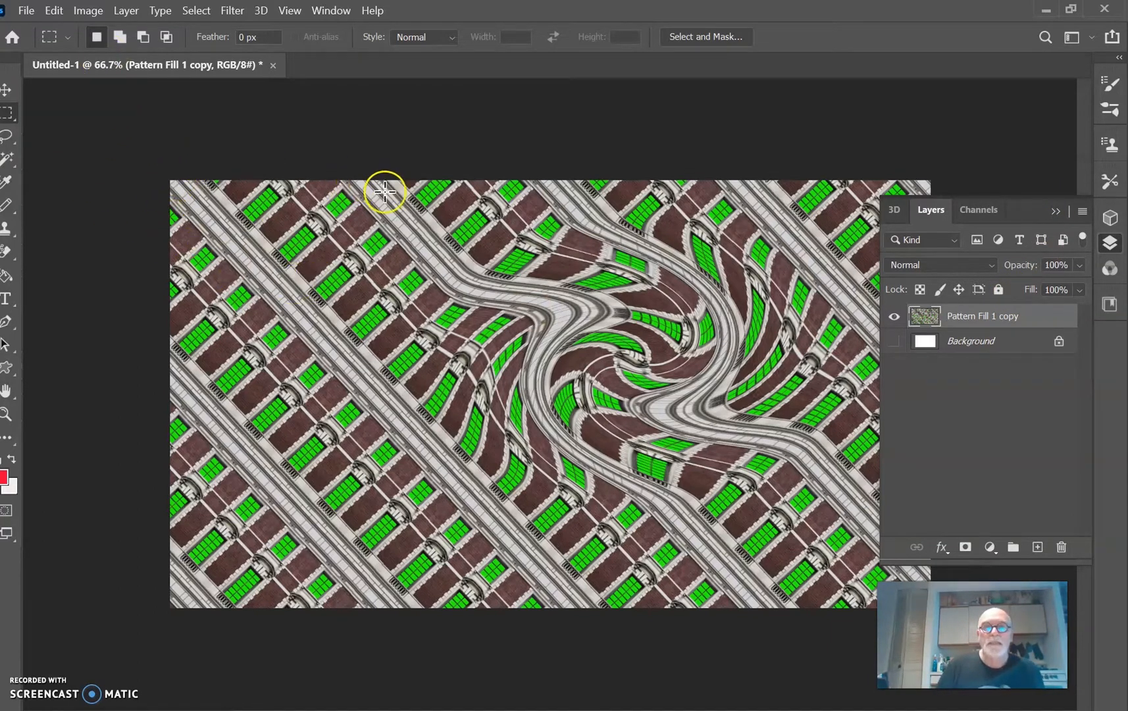
Step: Select a large rectangle from the image's top edge around the swirl, shift its hue to -135 with Hue/Saturation, and deselect
left_click_drag(264, 177, 834, 517)
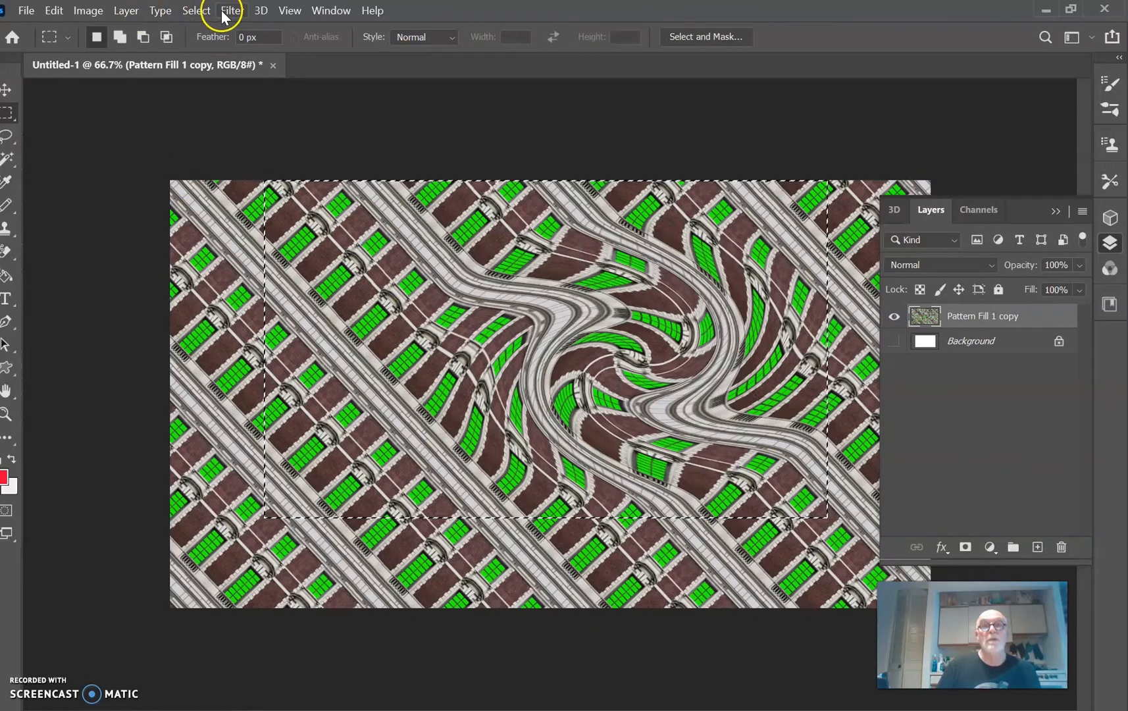
left_click(93, 11)
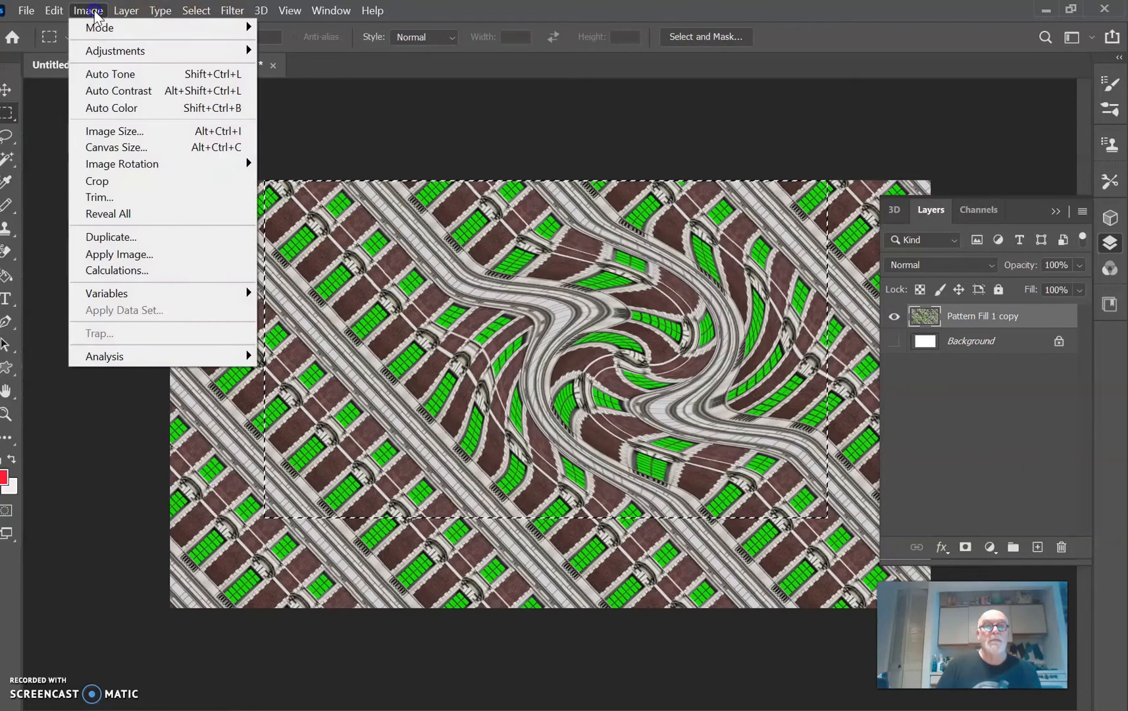
mouse_move(151, 51)
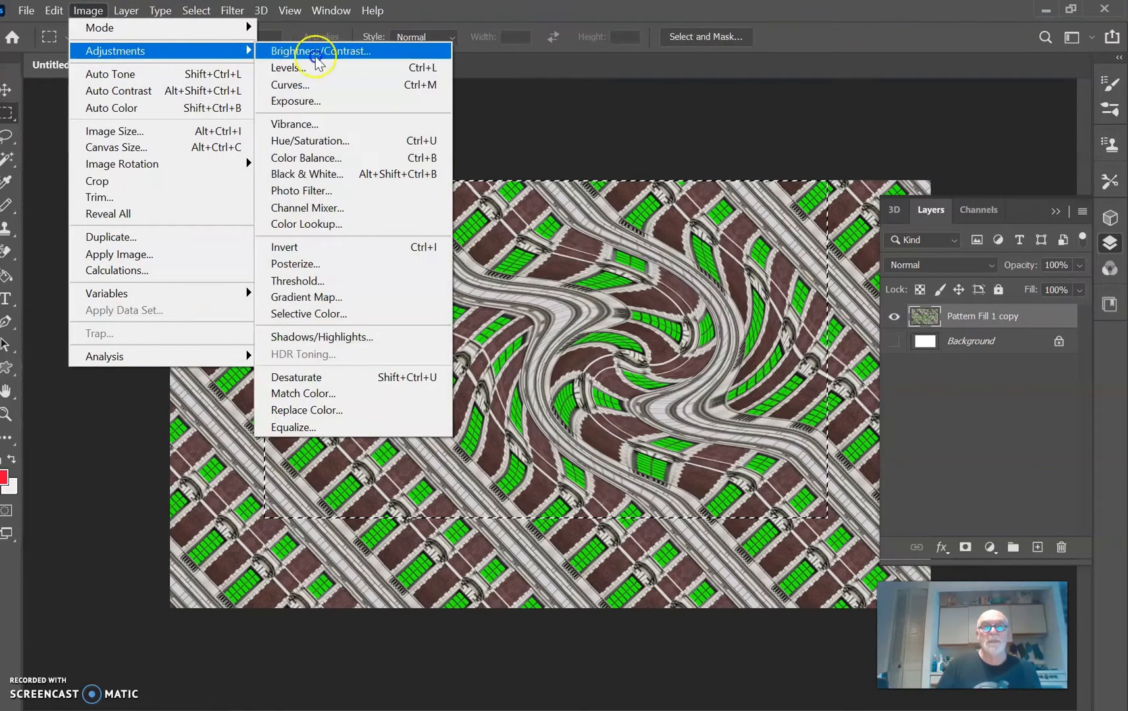
left_click(339, 147)
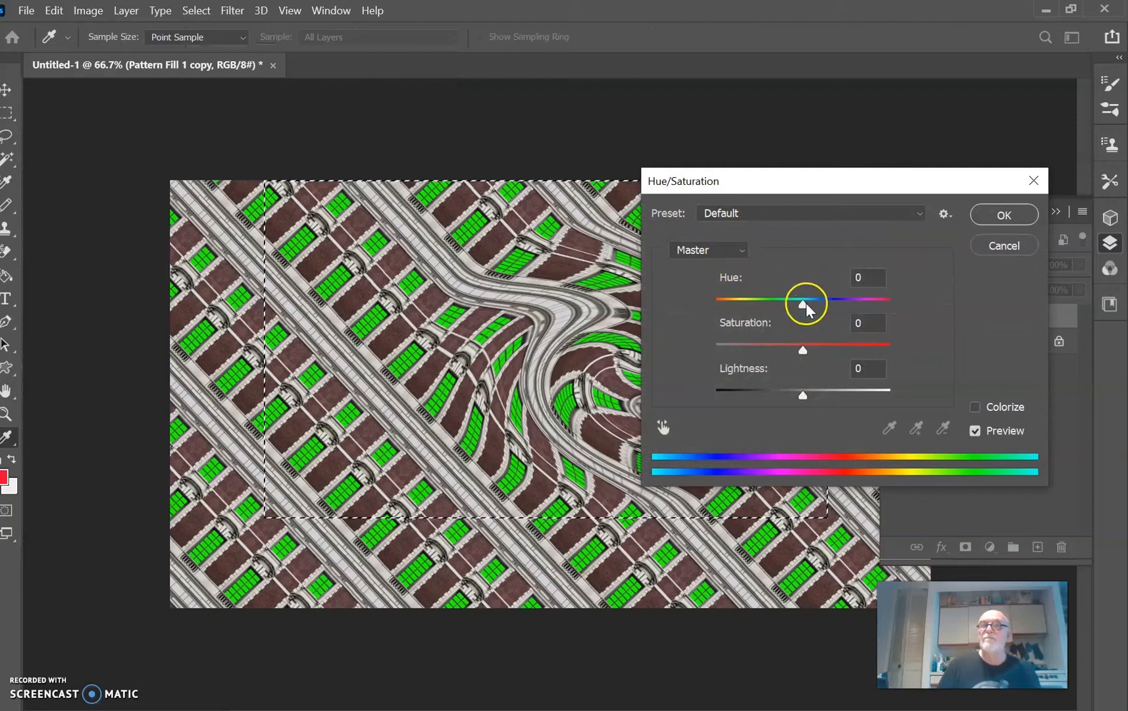
left_click_drag(801, 301, 732, 323)
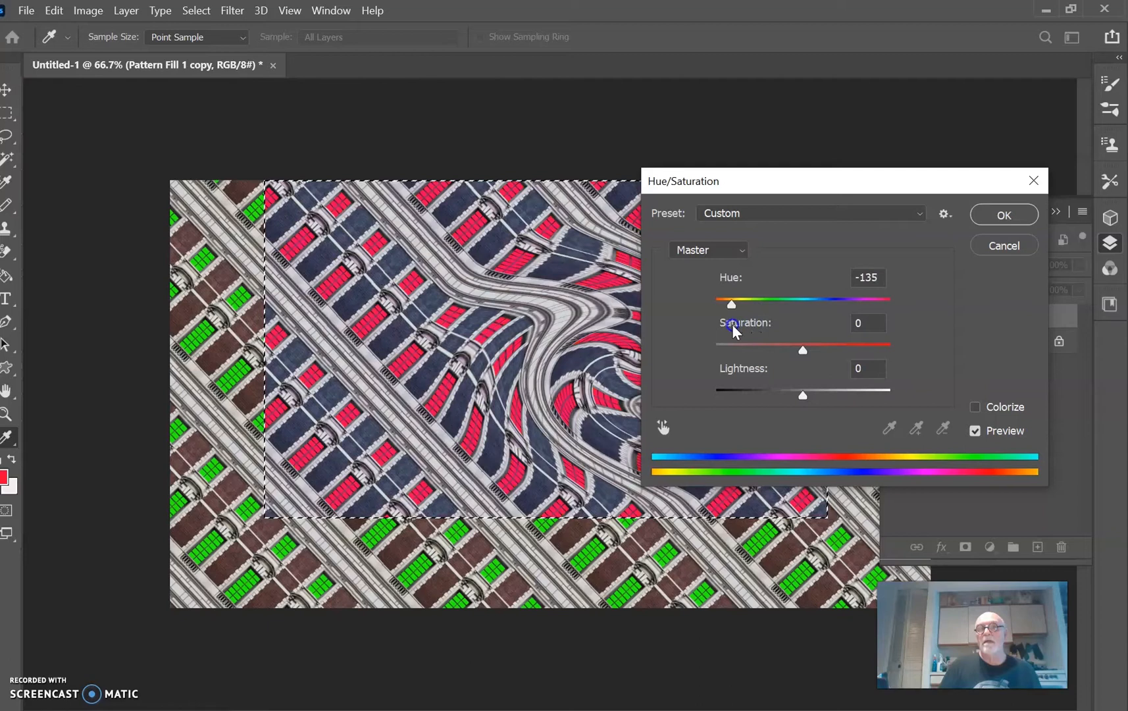
left_click(1015, 216)
key("m")
left_click(644, 168)
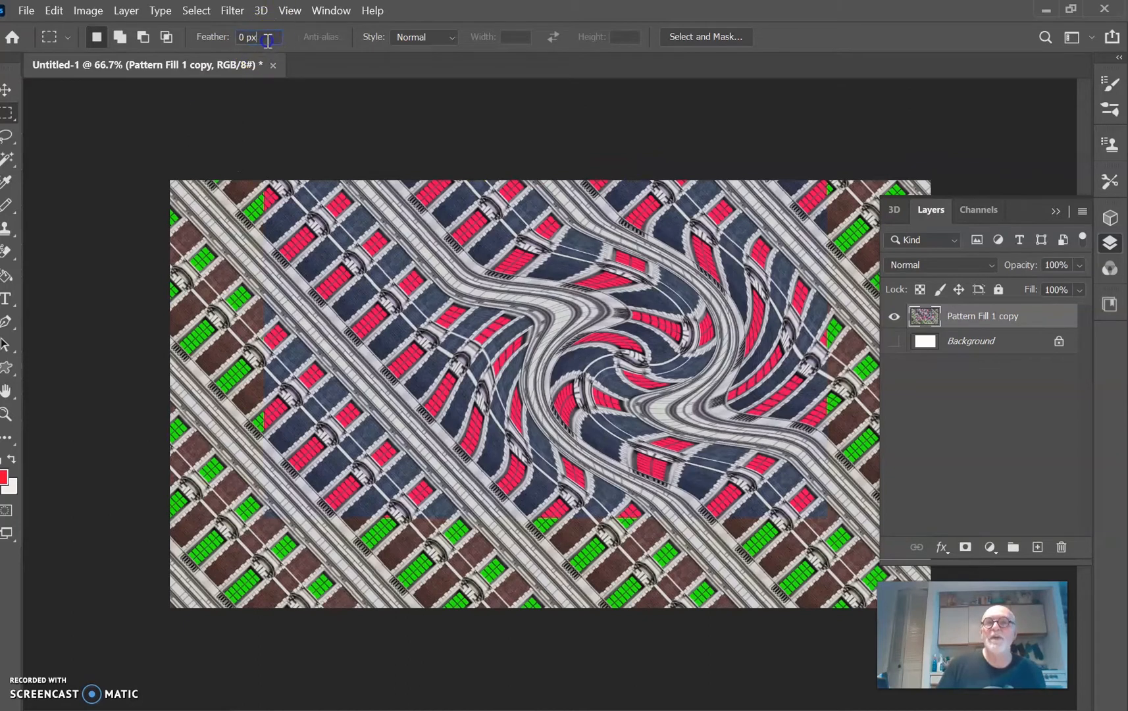
Step: Select a smaller rectangle over the swirl with a 23 px feather, shift its hue to -45 with Hue/Saturation, and deselect
type("23")
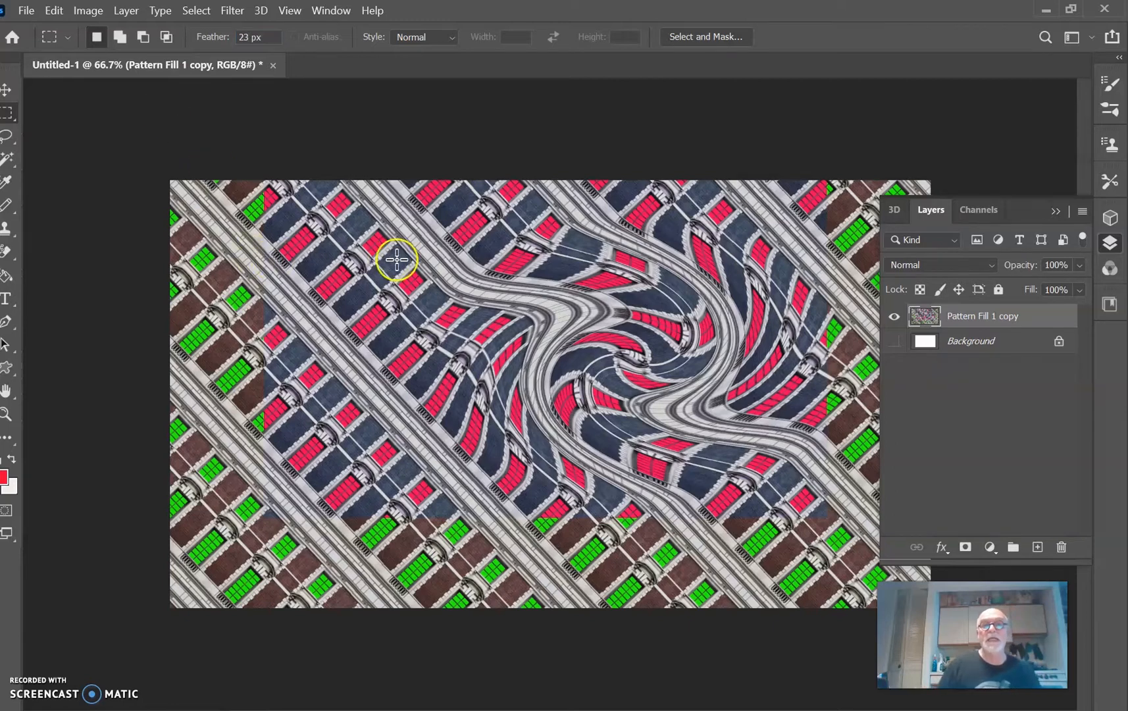
left_click_drag(430, 241, 691, 416)
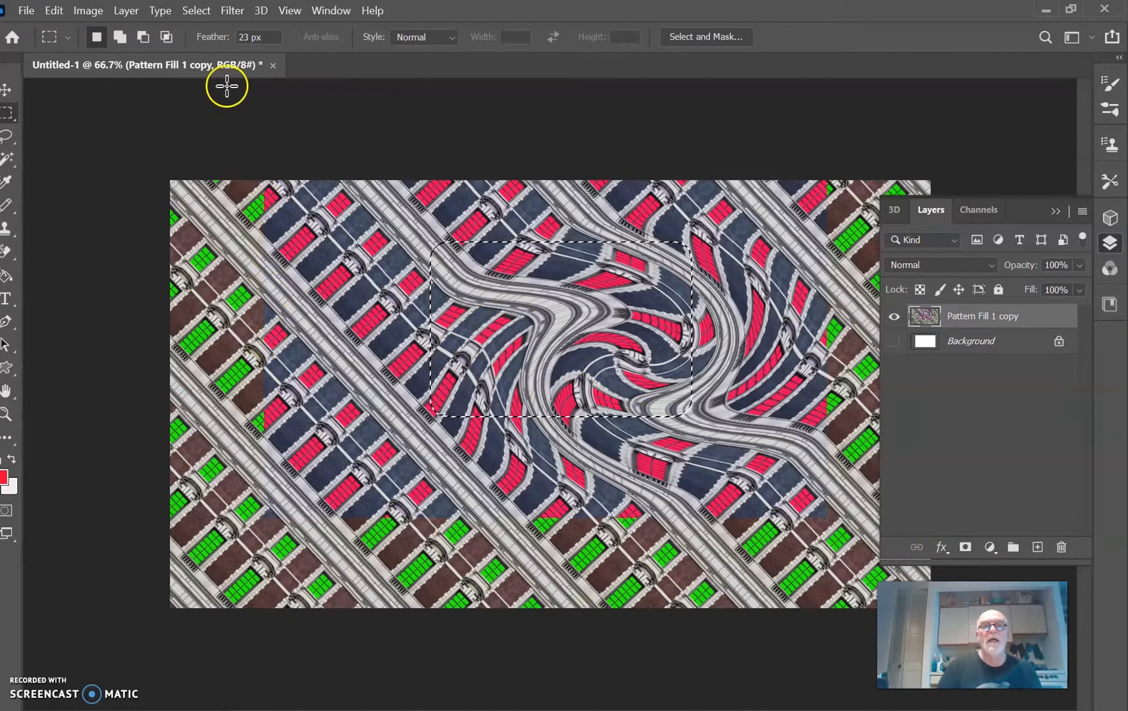
left_click(91, 11)
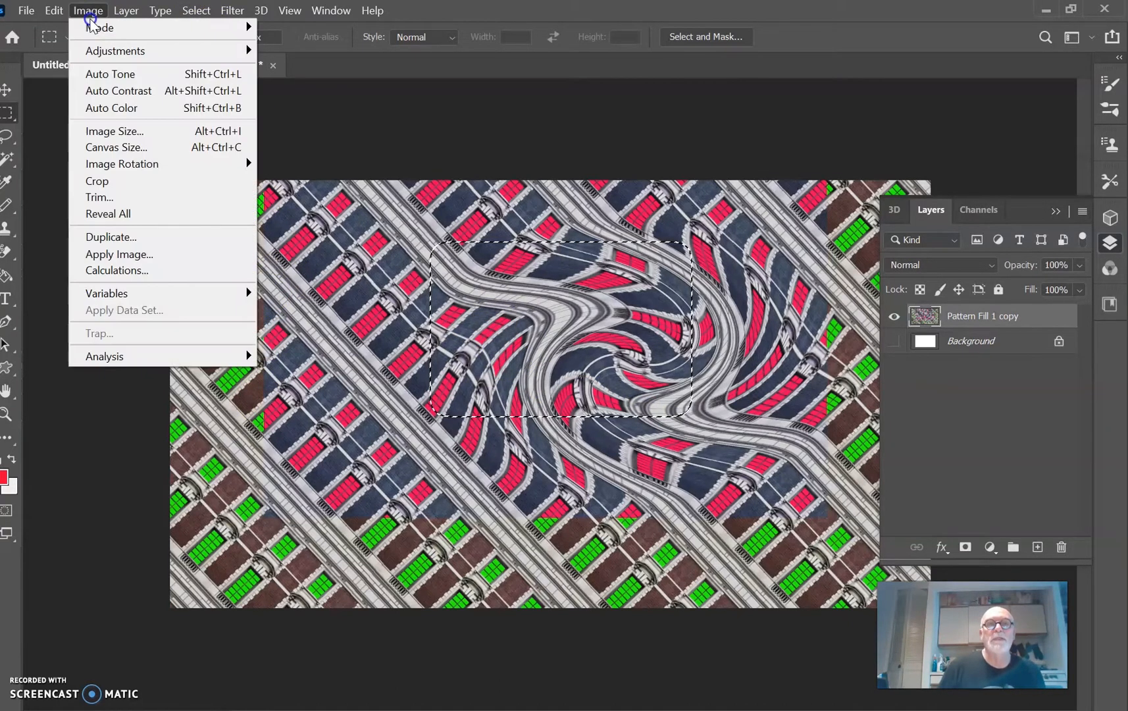
mouse_move(96, 52)
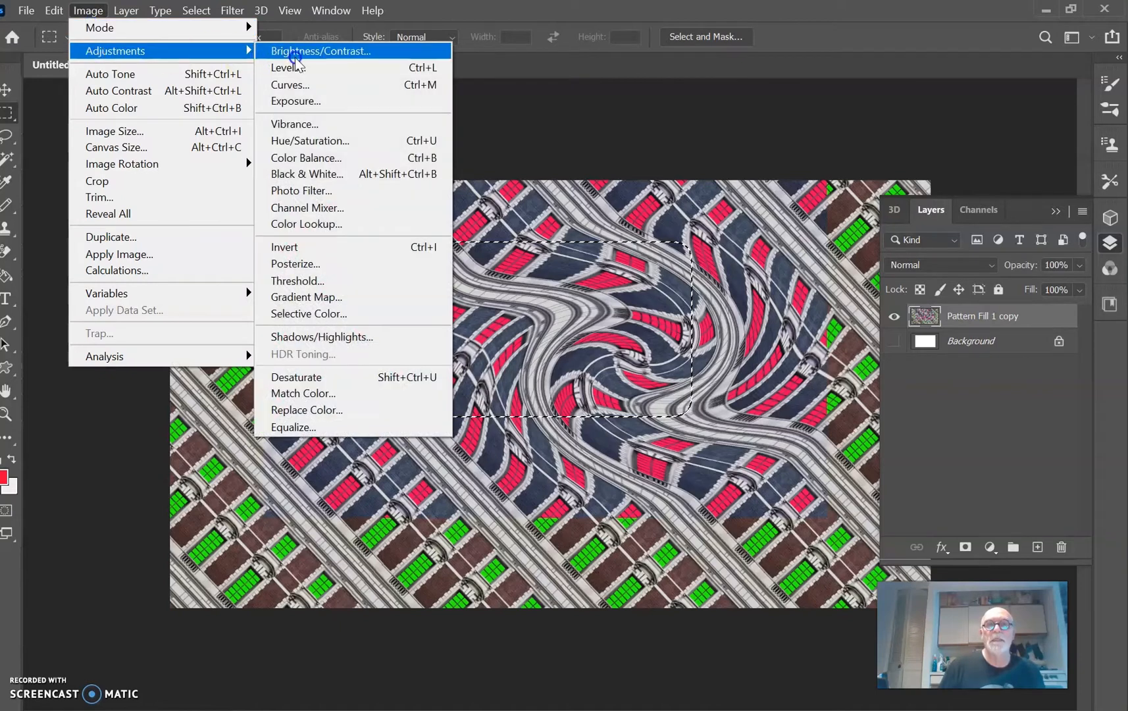
left_click(320, 149)
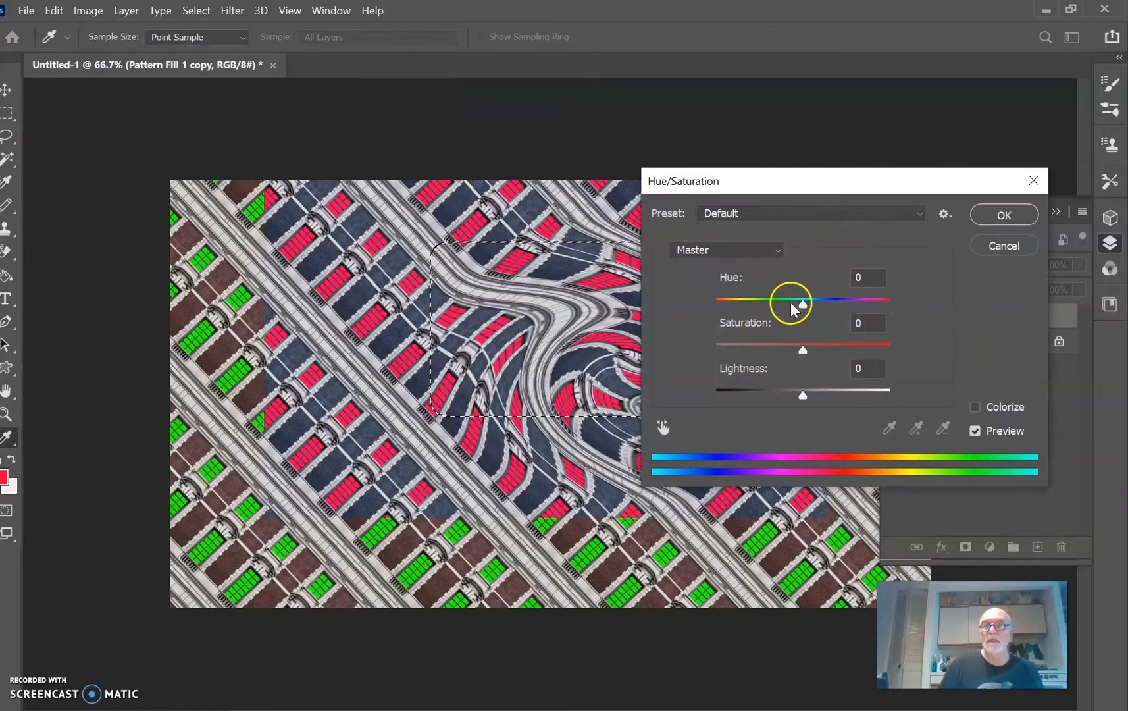
left_click_drag(801, 309, 766, 318)
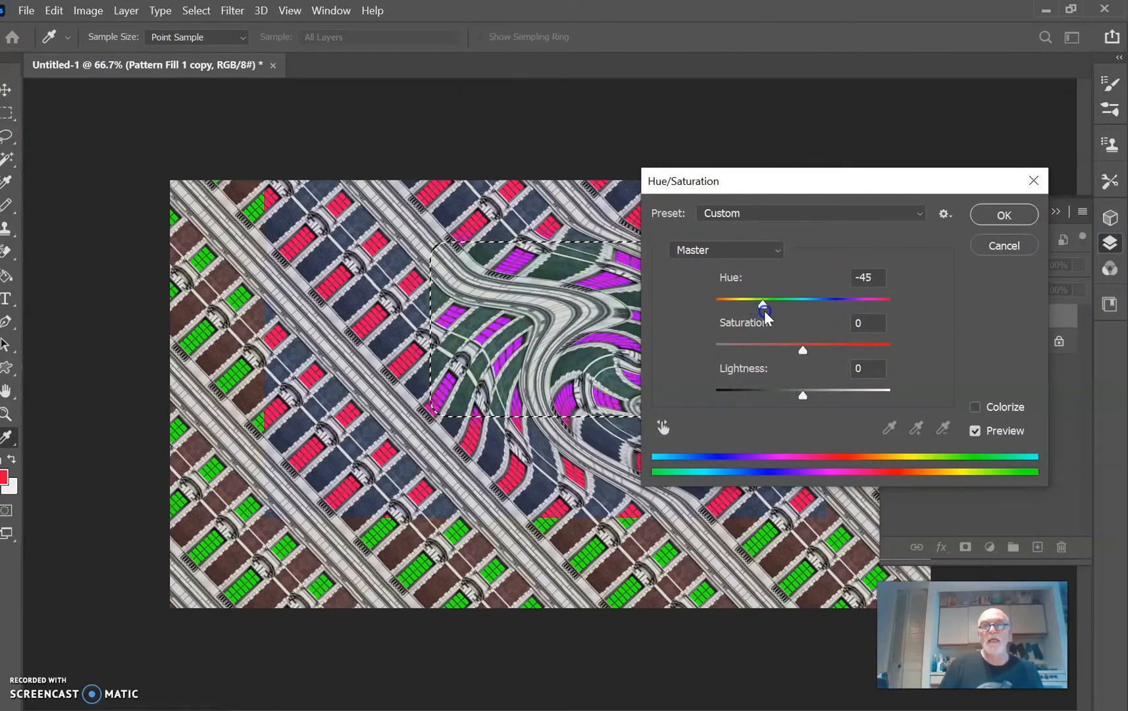
left_click(1016, 217)
key("ctrl+d")
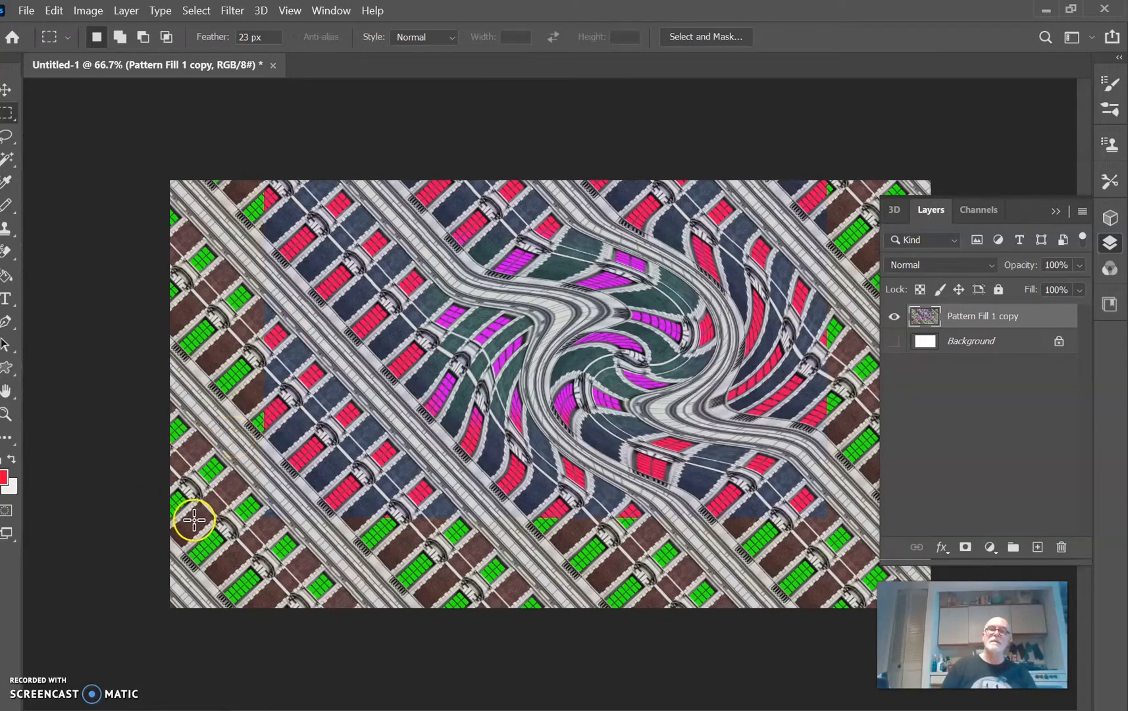
Step: Add a new empty layer above the twirled pattern and switch to the Essentials (Default) workspace
left_click(1037, 547)
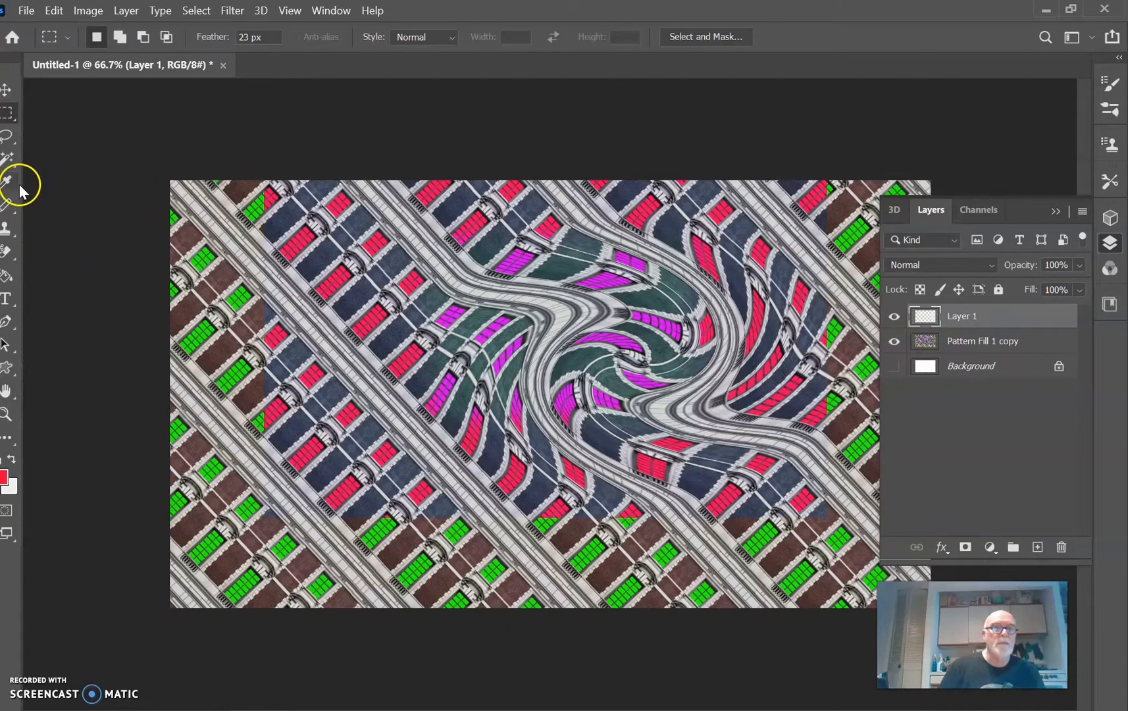
left_click(329, 13)
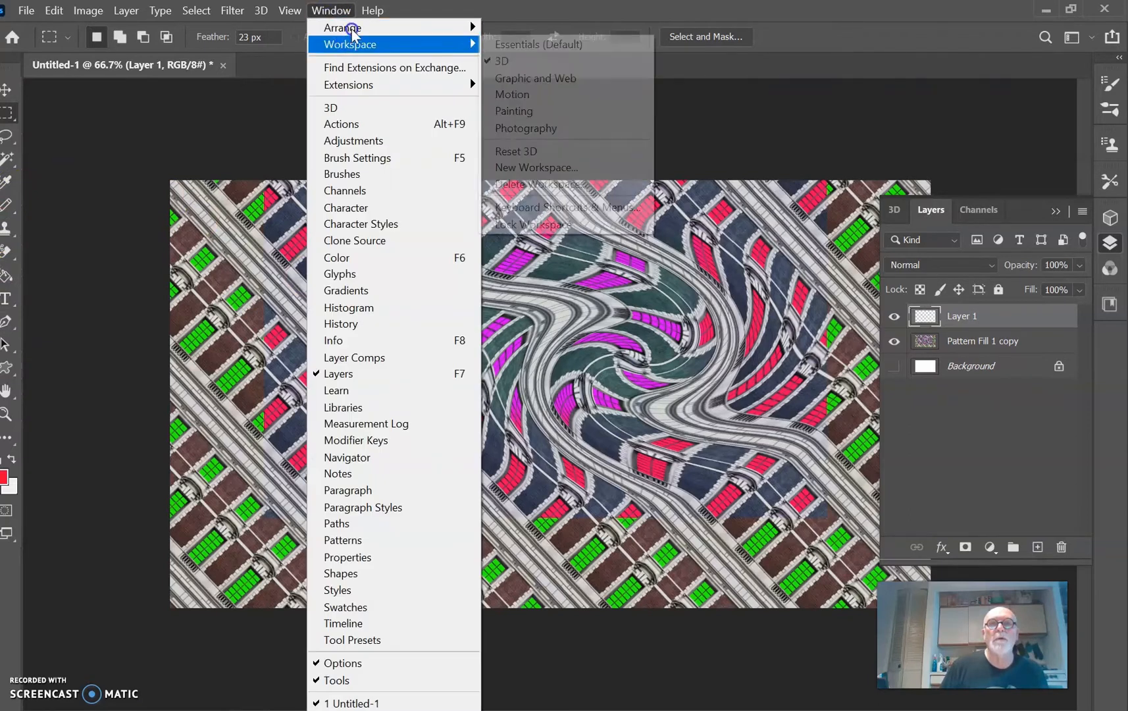
mouse_move(356, 49)
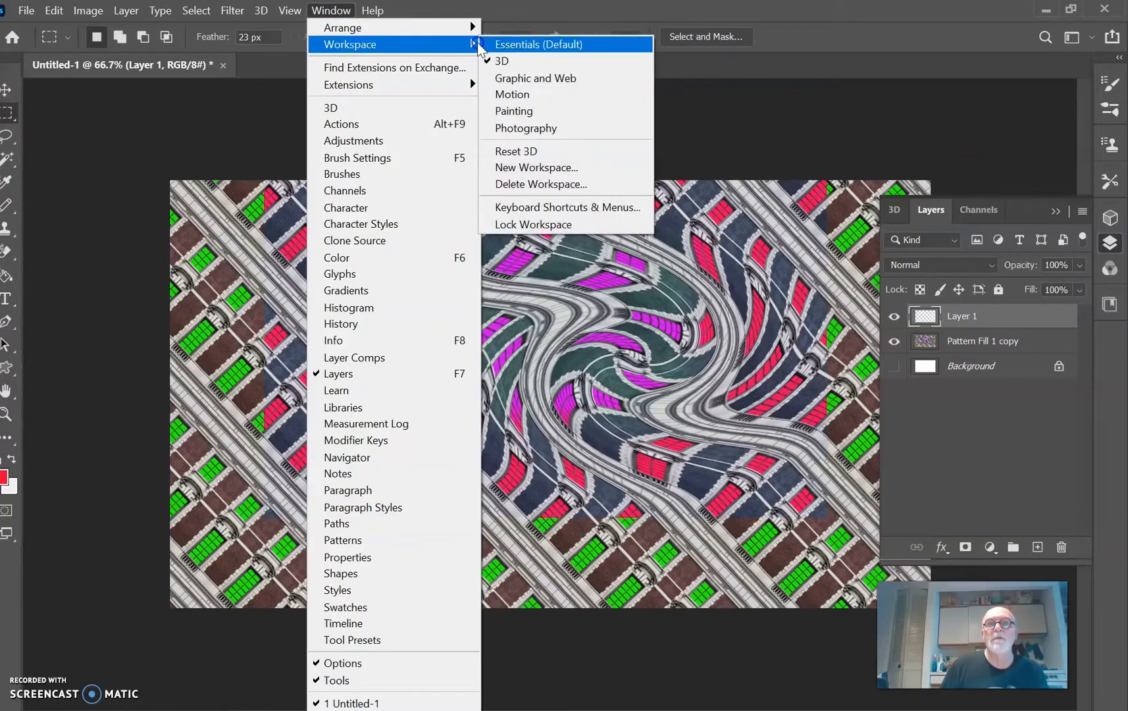
left_click(527, 44)
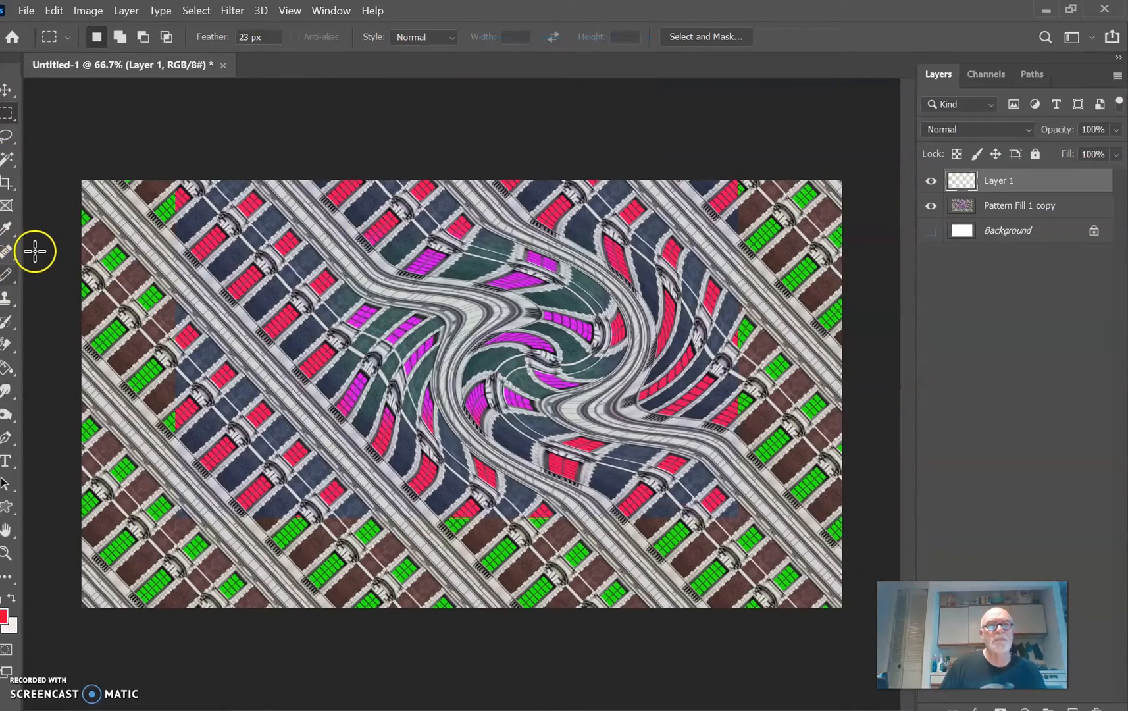
Step: Paint a diagonal red stroke and a red spiral over the pattern with the 150 px Brush, and set the layer's blend mode to Difference
left_click(8, 273)
left_click(62, 276)
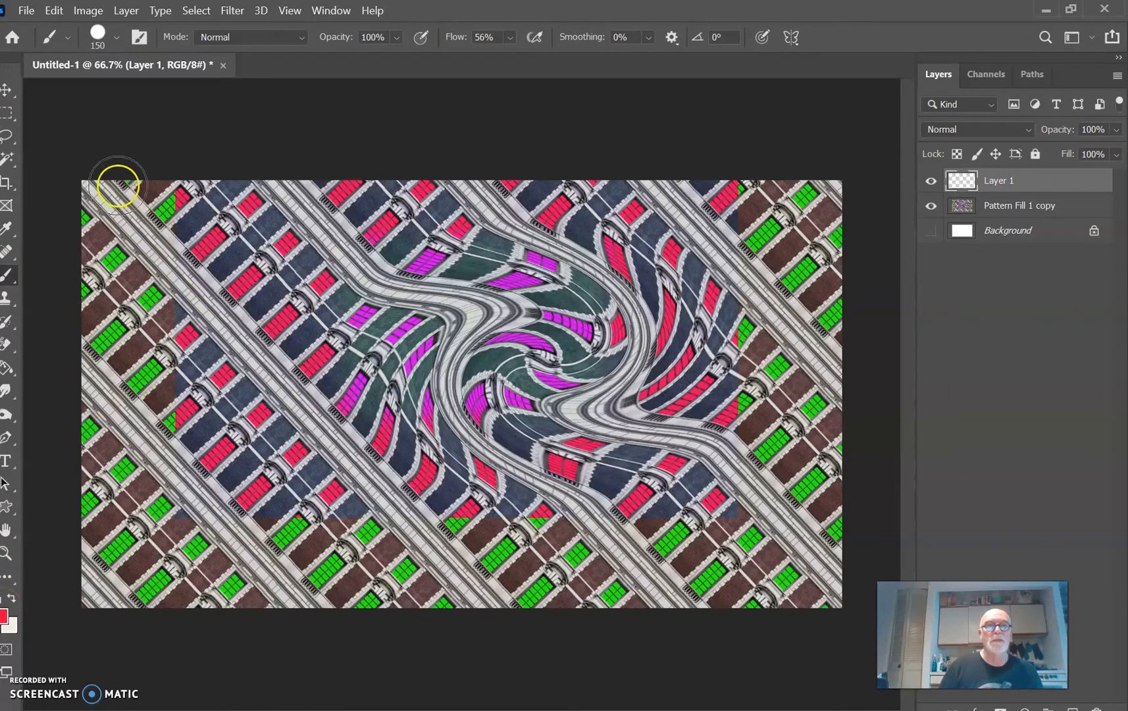
left_click_drag(105, 182, 137, 231)
mouse_move(236, 334)
left_mouse_down()
mouse_move(327, 443)
mouse_move(526, 627)
left_mouse_up()
mouse_move(635, 177)
left_mouse_down()
mouse_move(571, 263)
mouse_move(661, 416)
mouse_move(762, 340)
mouse_move(717, 225)
mouse_move(658, 292)
mouse_move(668, 317)
left_mouse_up()
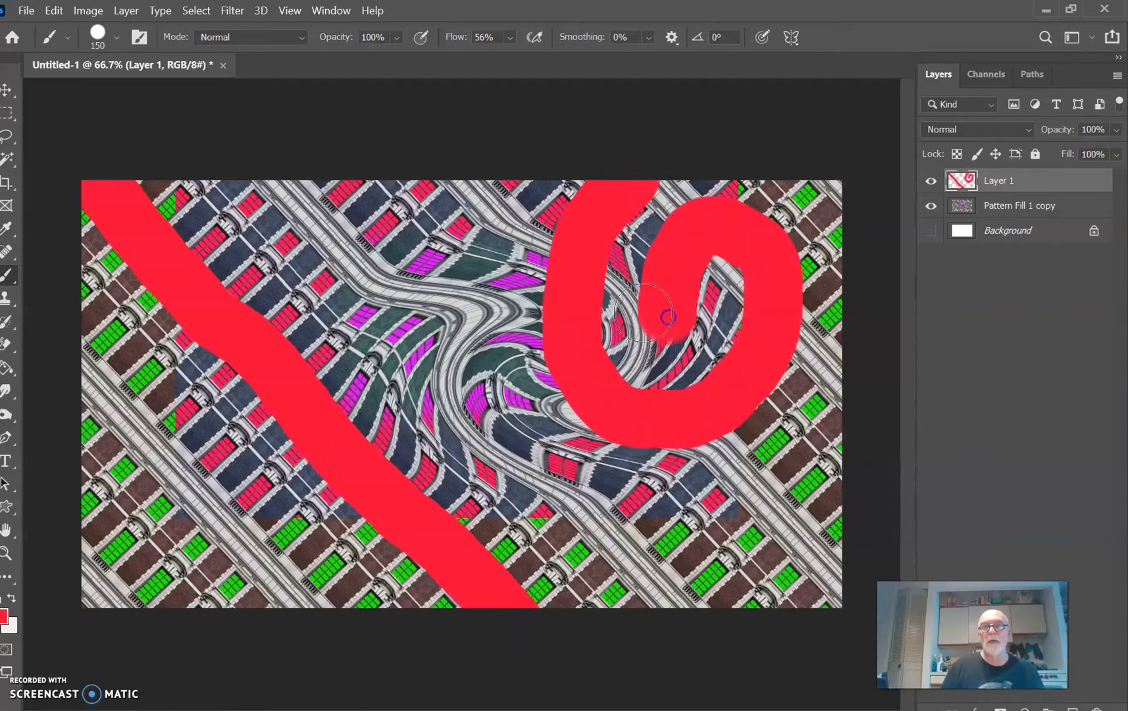
left_click(1005, 134)
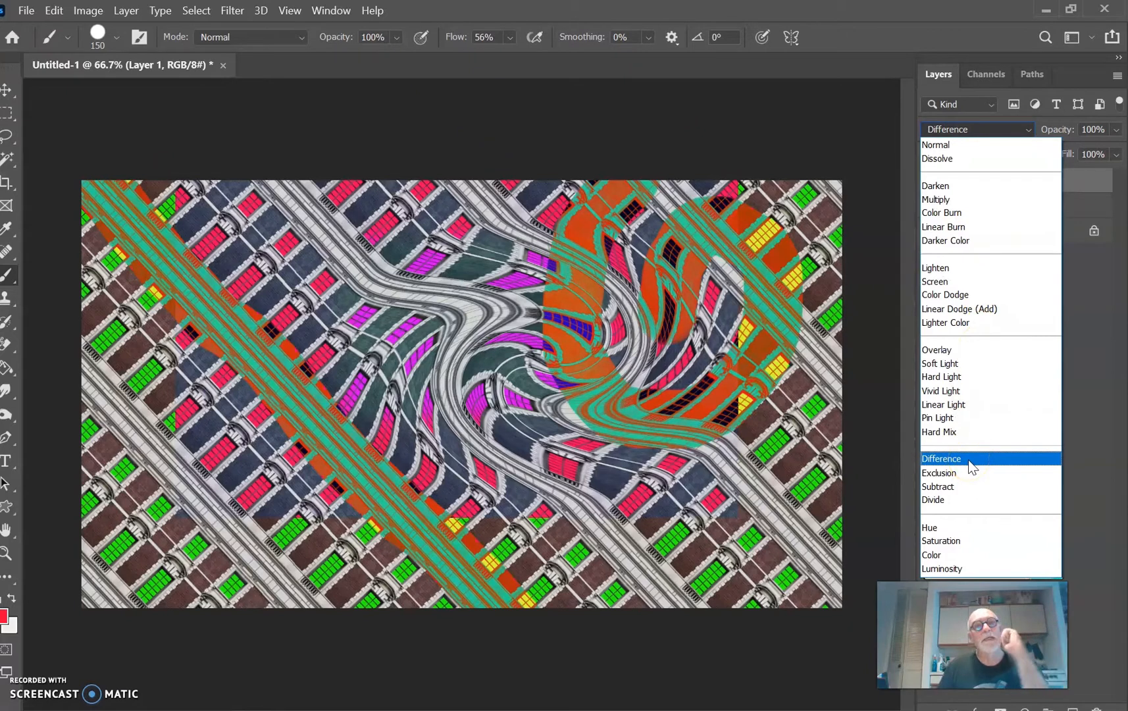
left_click(968, 460)
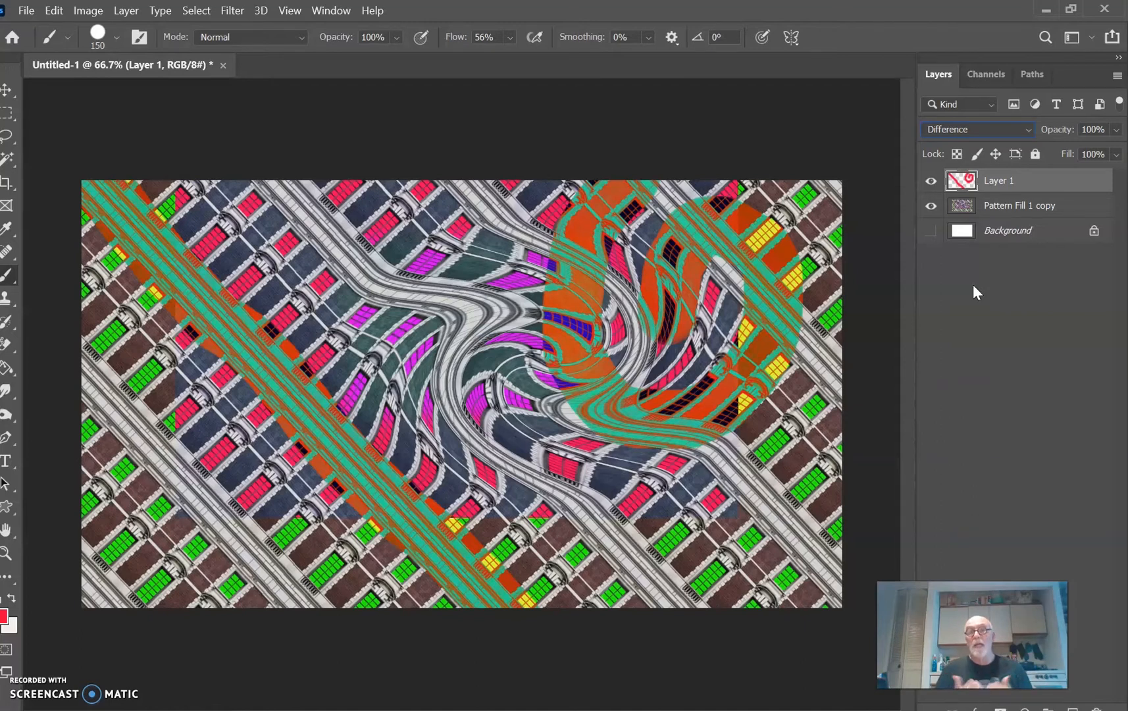
Step: Hide Layer 1 and Pattern Fill 1 copy, and add a new empty layer directly above the Background
left_click(930, 180)
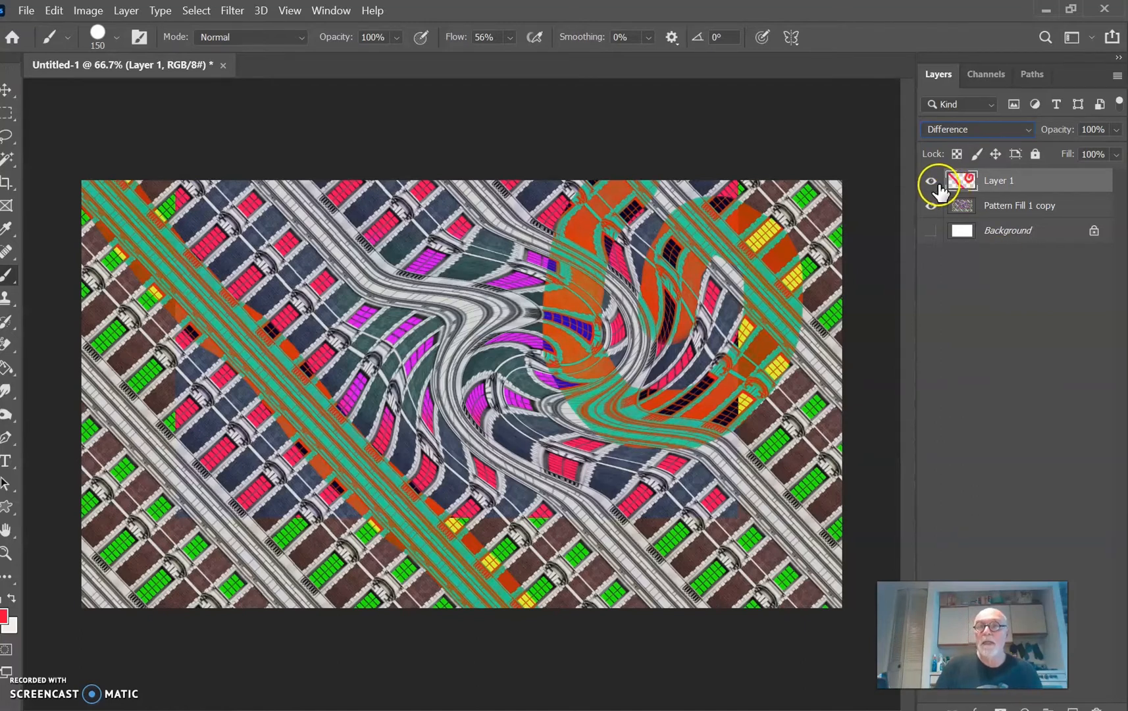
left_click(930, 205)
left_click(1010, 238)
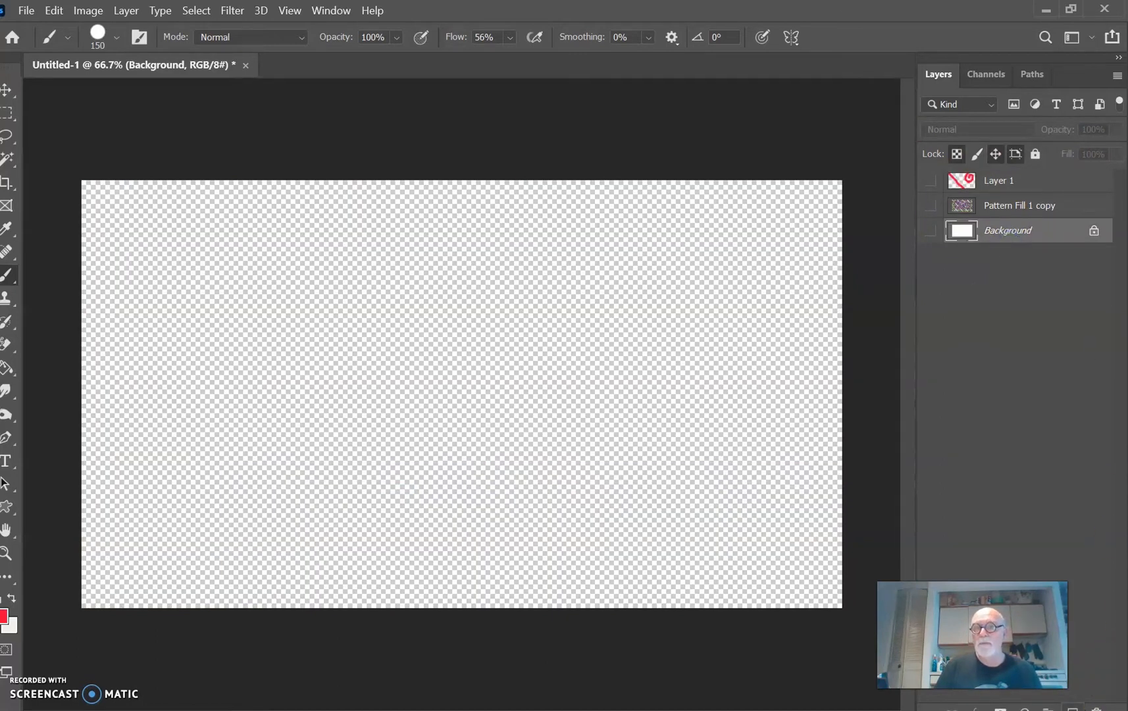
left_click(1072, 709)
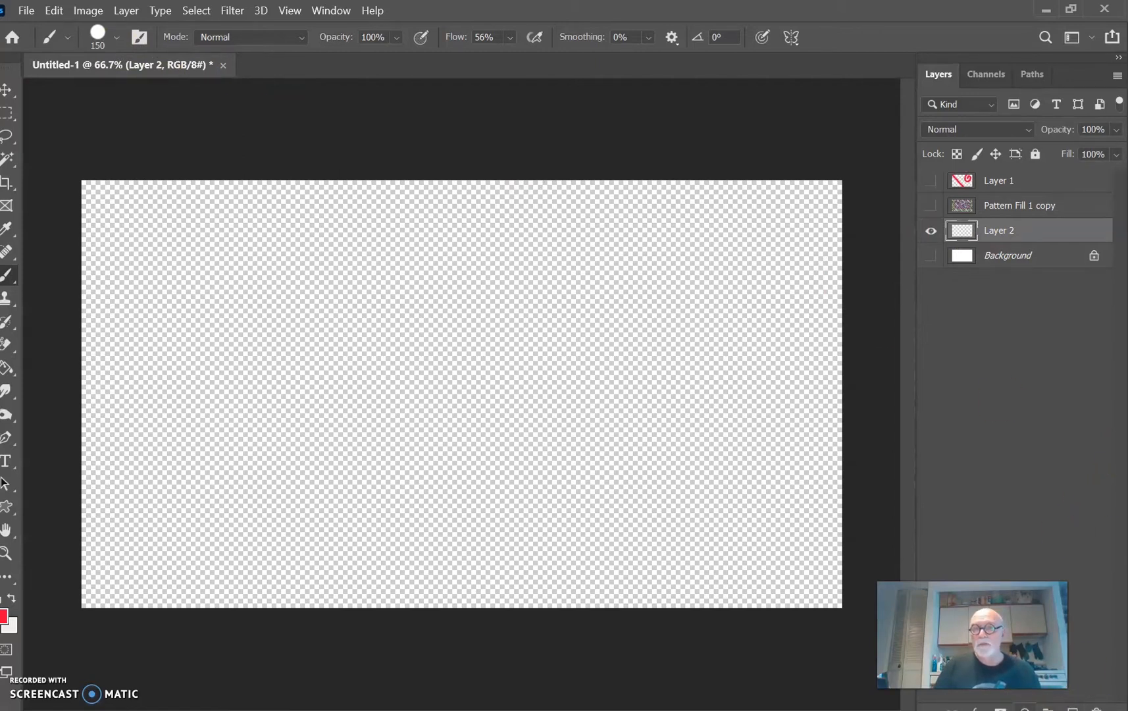
Step: Create a pattern fill layer with the orange and blue medallion tile, scaled to 144% and rotated to 48.41°
left_click(1024, 708)
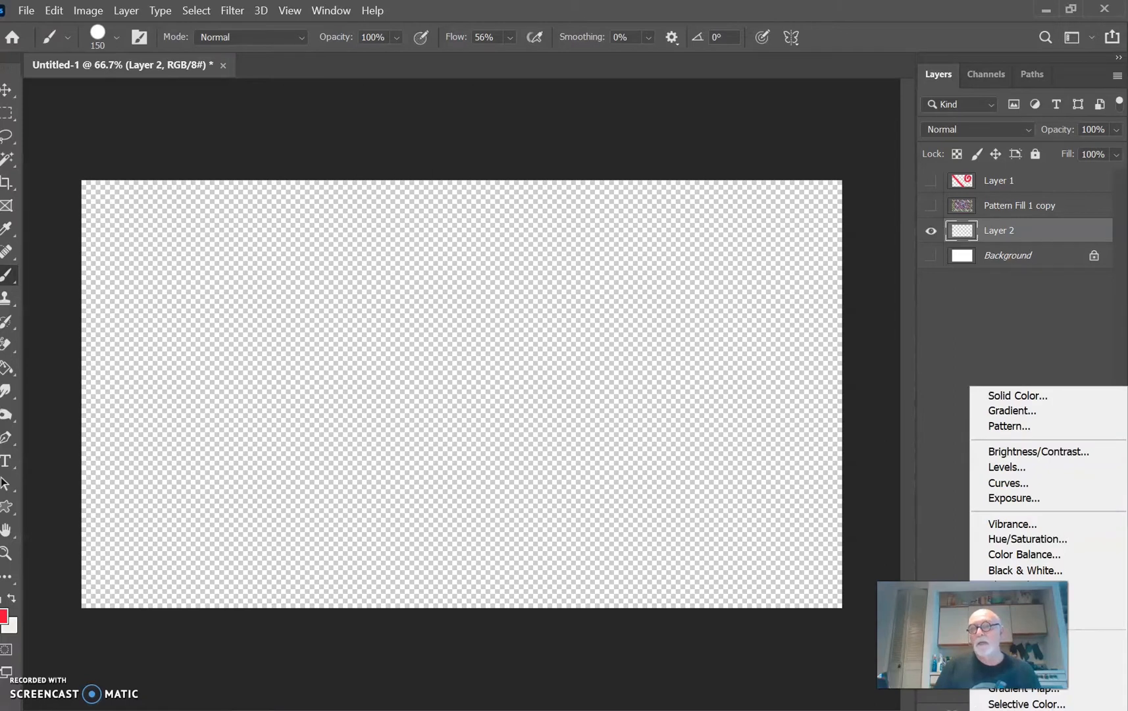
left_click(1002, 427)
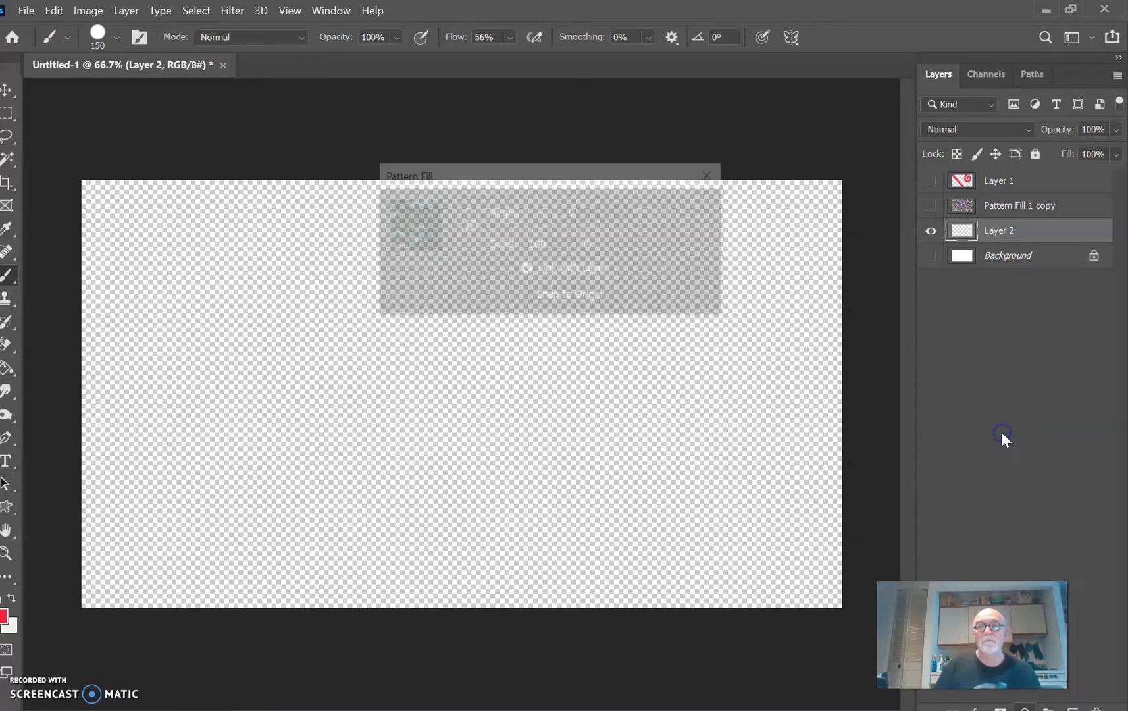
left_click(448, 225)
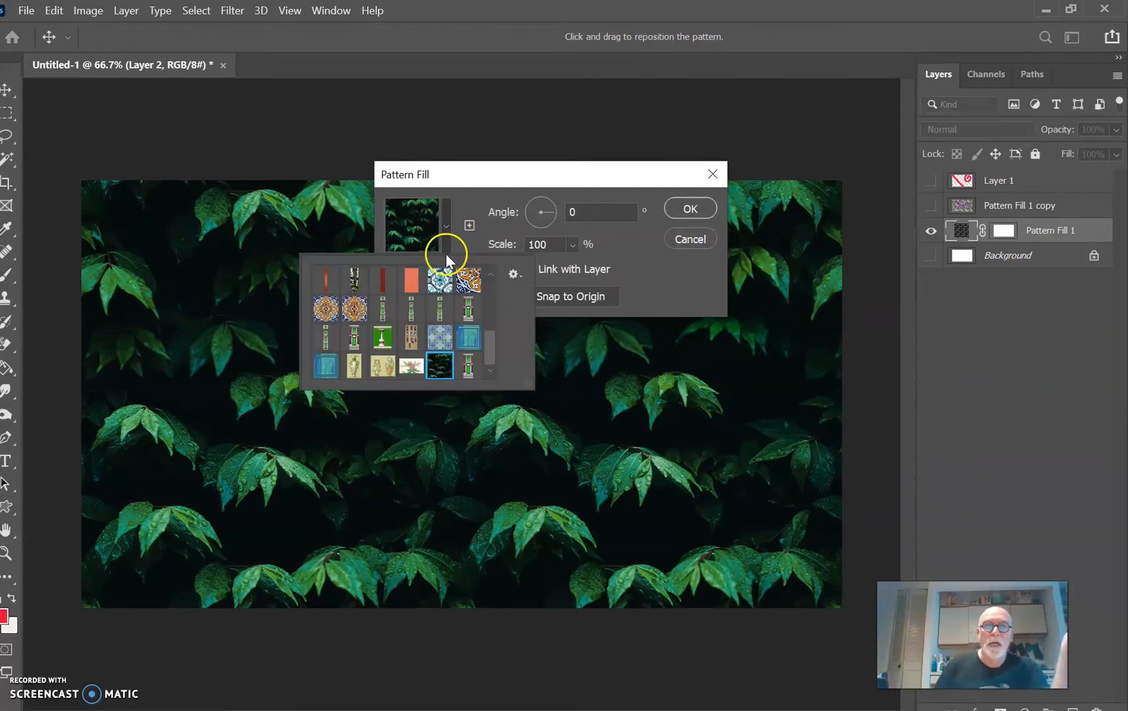
left_click(354, 308)
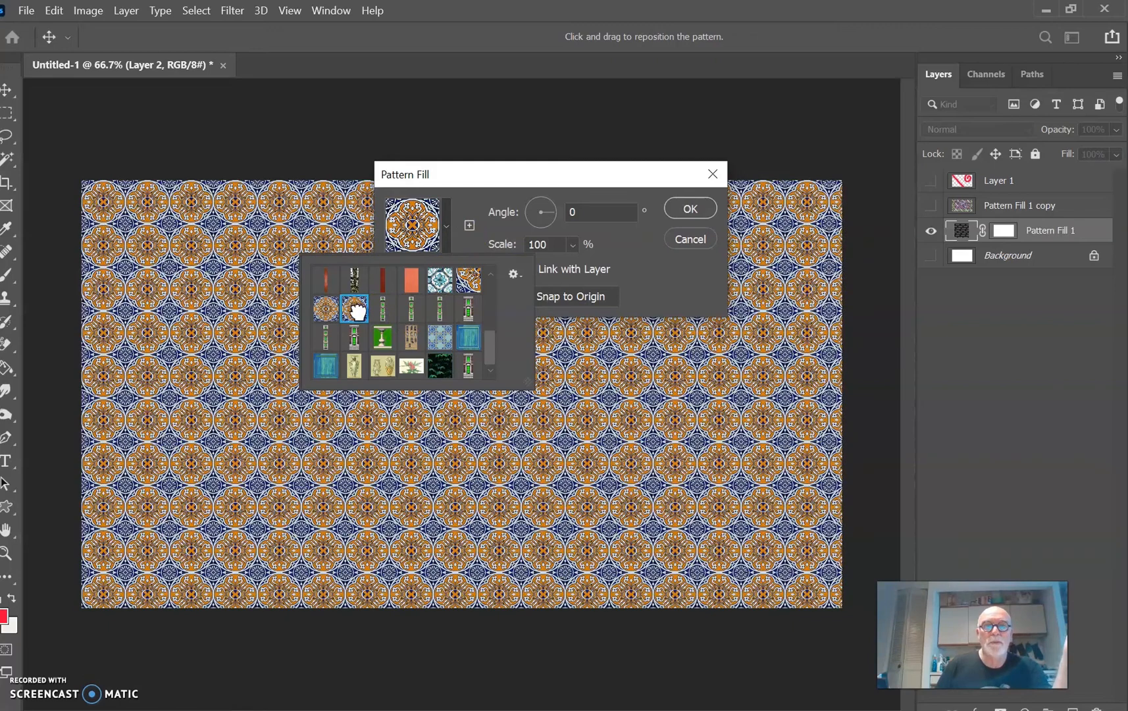
left_click(573, 245)
left_click_drag(575, 270, 582, 269)
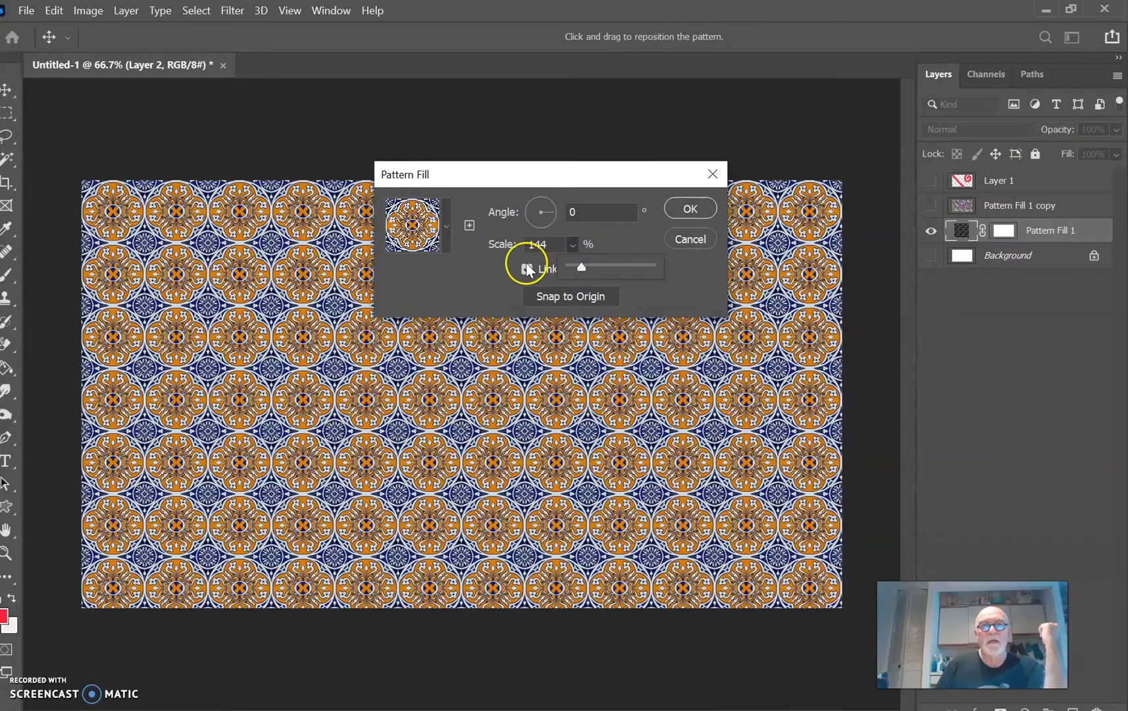
mouse_move(548, 216)
left_mouse_down()
mouse_move(563, 219)
mouse_move(551, 203)
left_mouse_up()
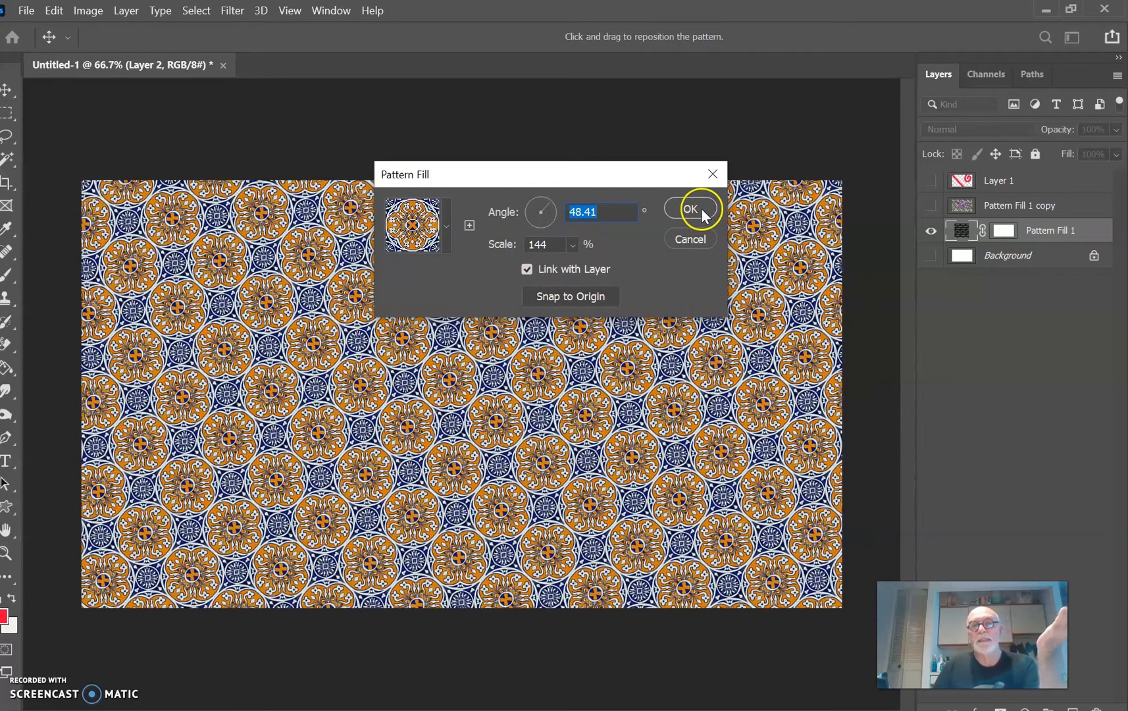
left_click(689, 208)
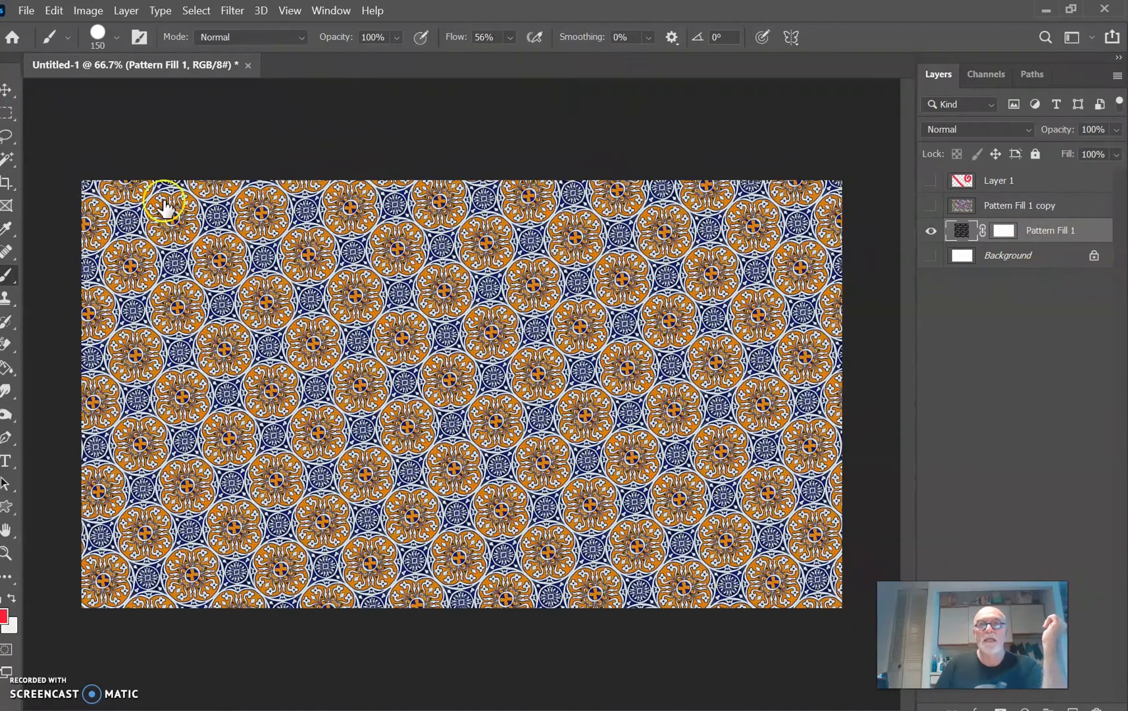
Step: Select a full-height vertical band right of the image centre and fill it with the vase pattern as a new pattern fill layer
left_click(5, 114)
left_click_drag(453, 139, 680, 658)
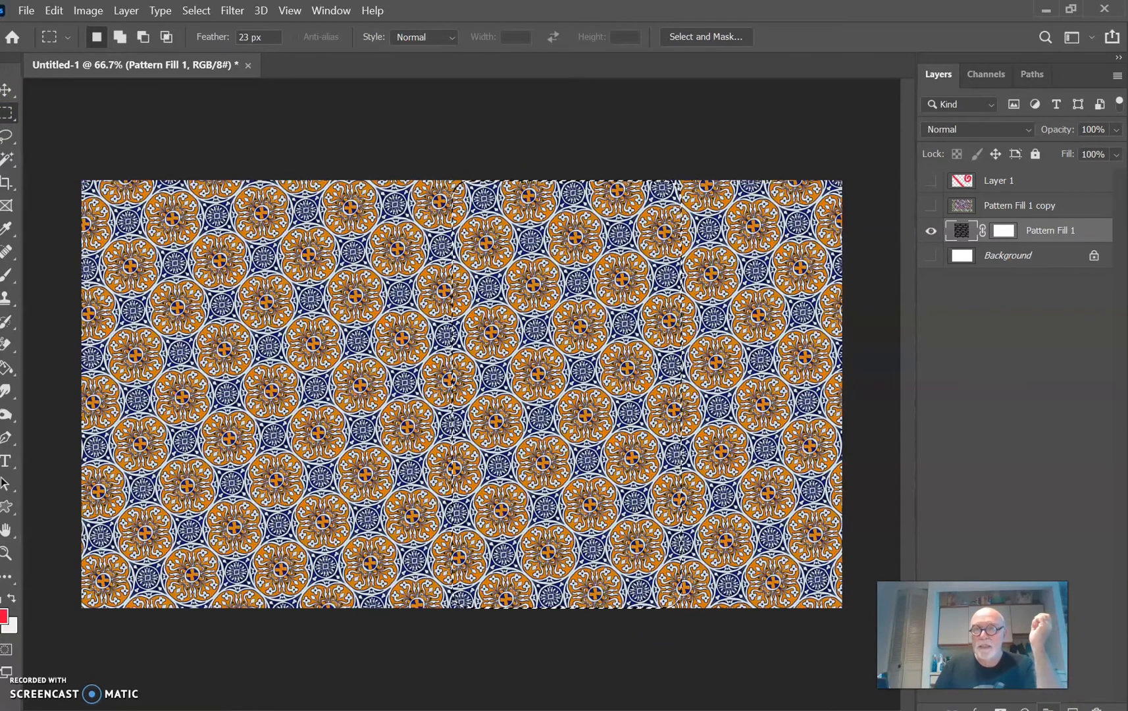
left_click(1092, 651)
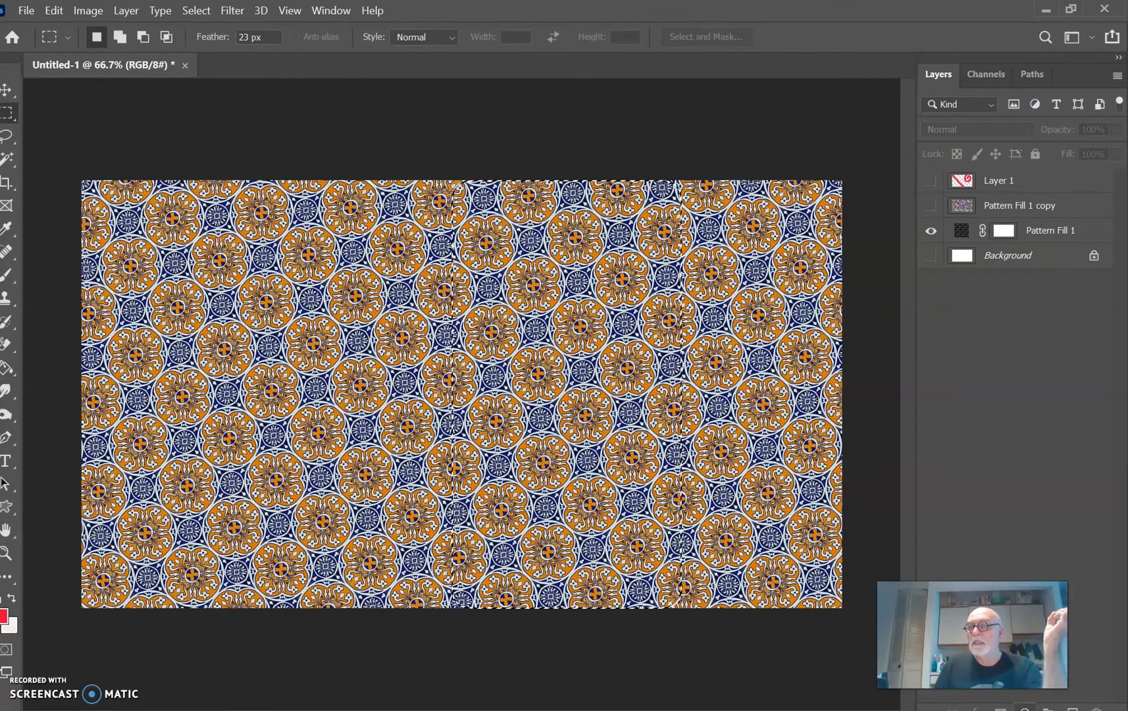
left_click(1024, 707)
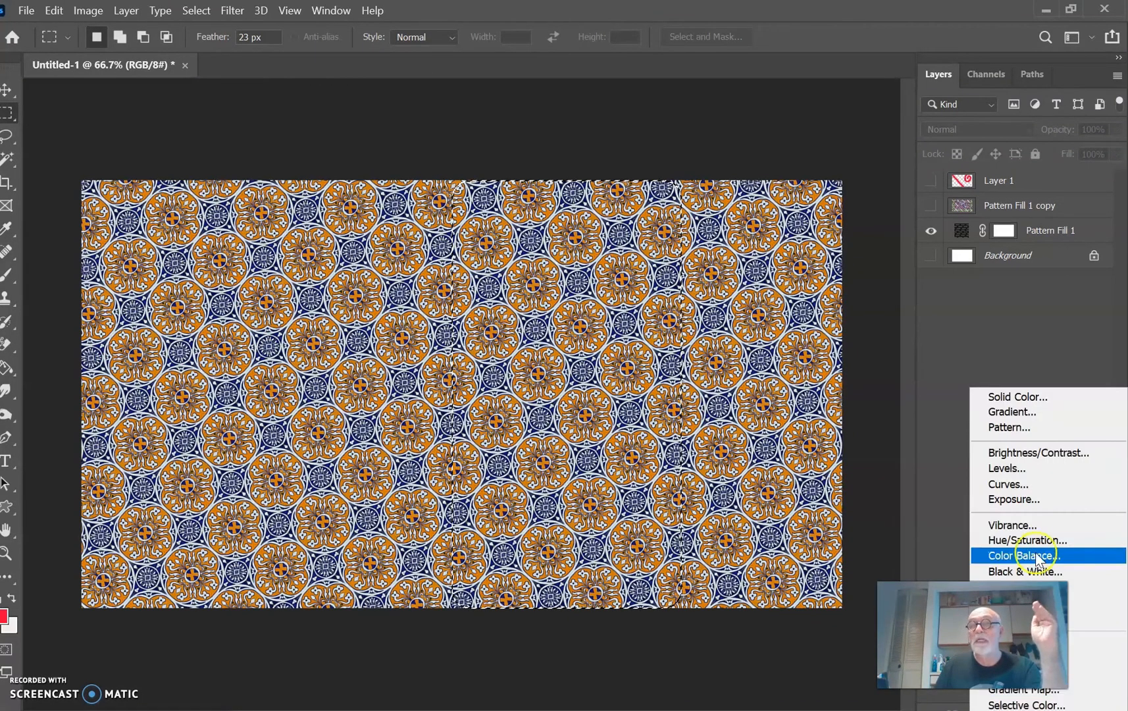
left_click(1038, 429)
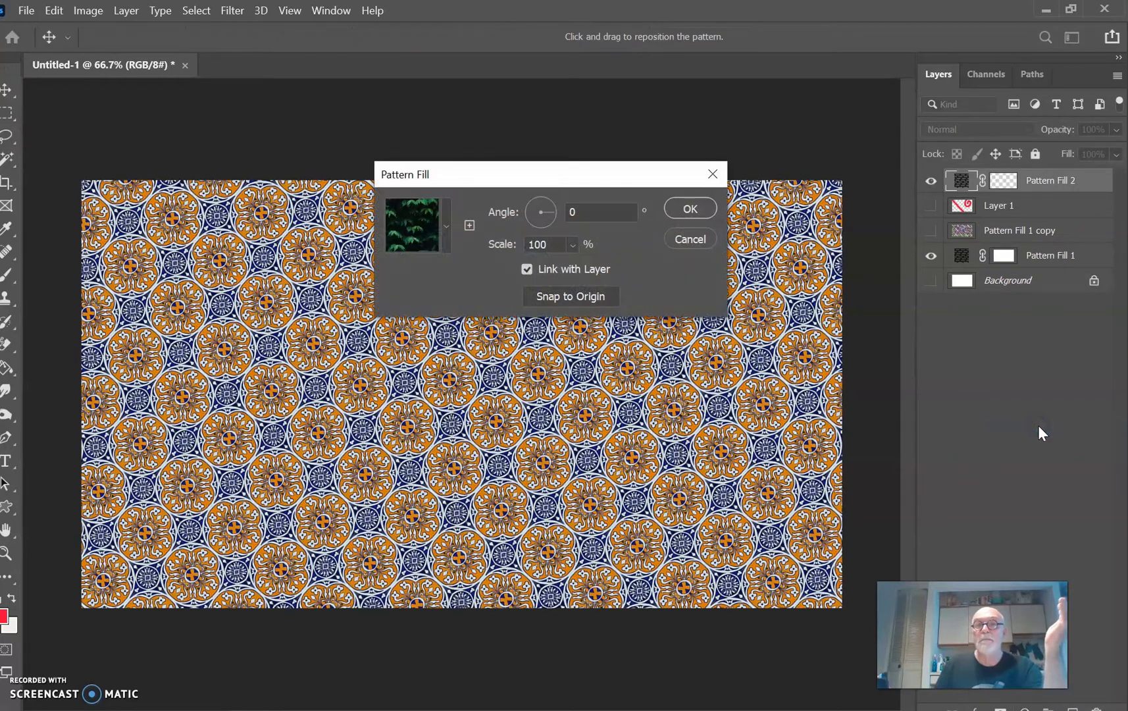
left_click(442, 227)
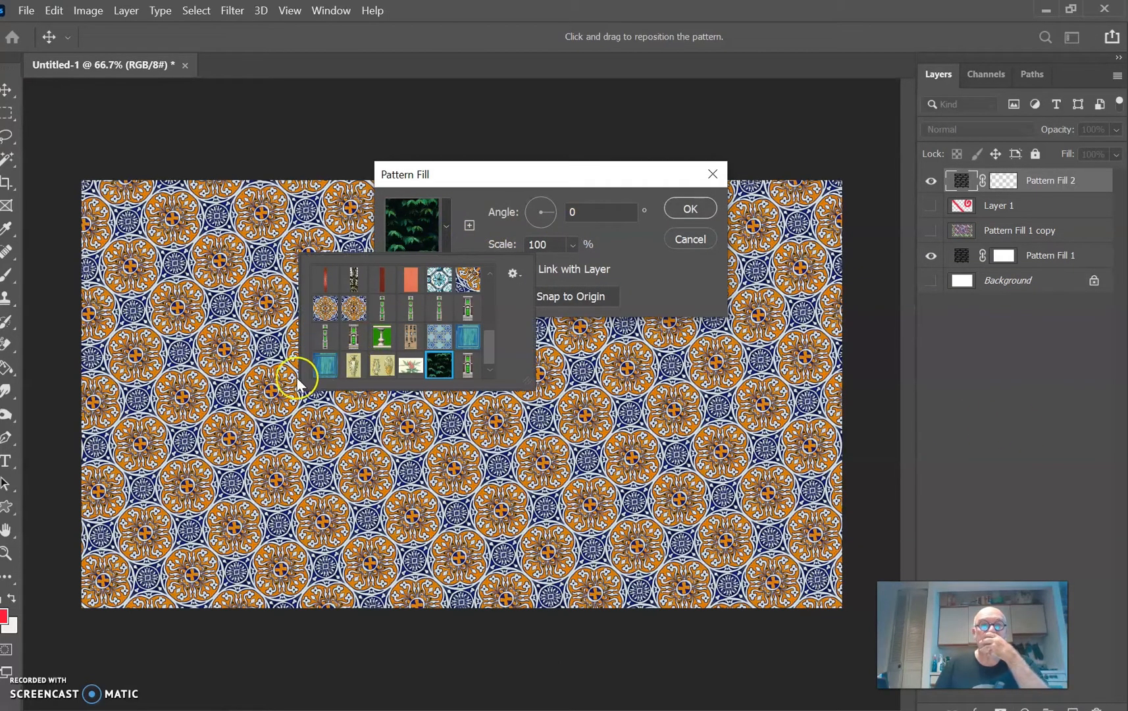
left_click(352, 367)
left_click(610, 278)
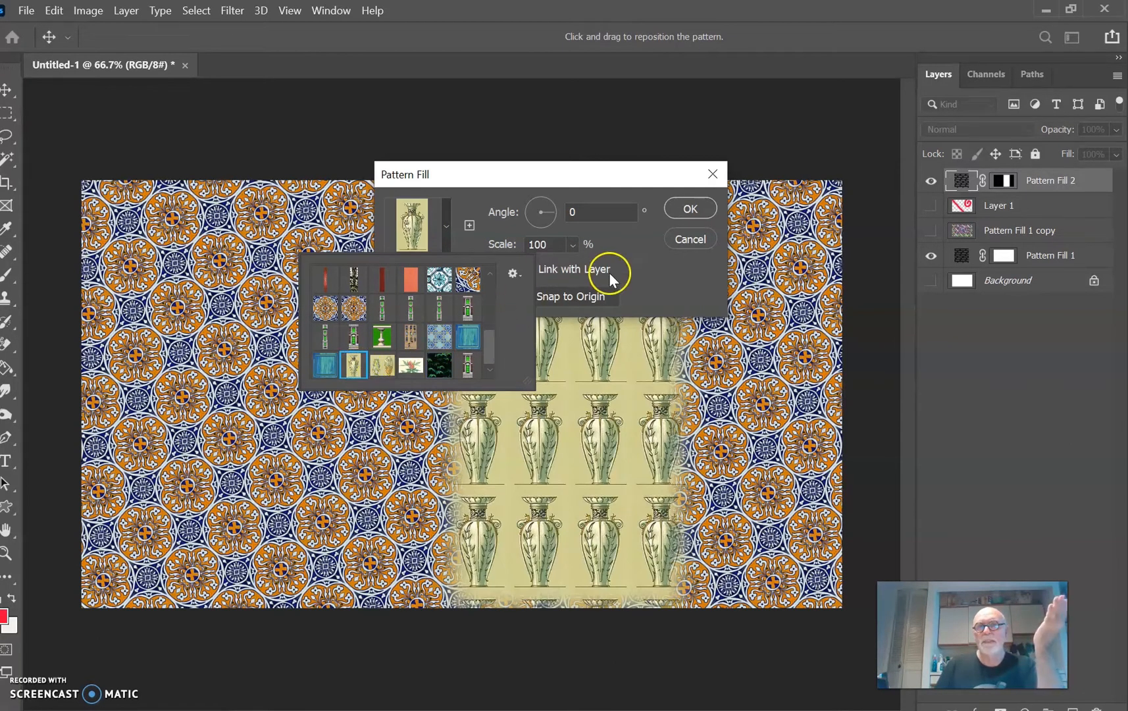
left_click(700, 212)
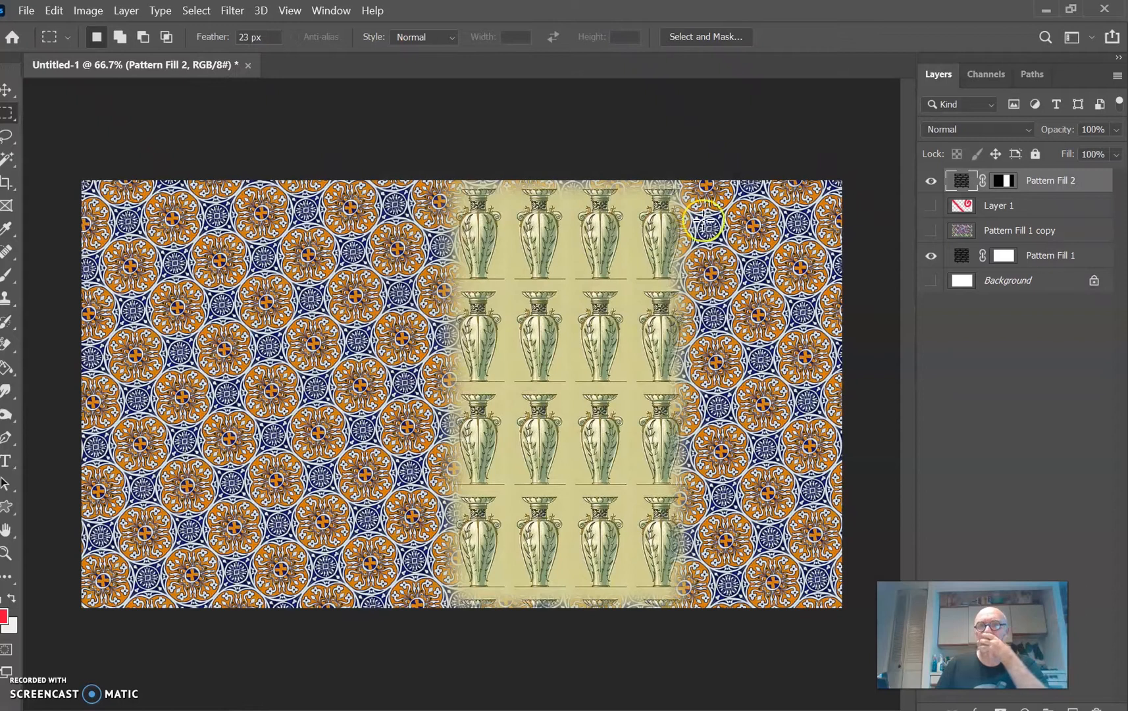
Step: Select a full-height band spanning tiles and the left half of the vases, and merge Pattern Fill 2, moved just above Pattern Fill 1, into it
left_click_drag(361, 163, 576, 622)
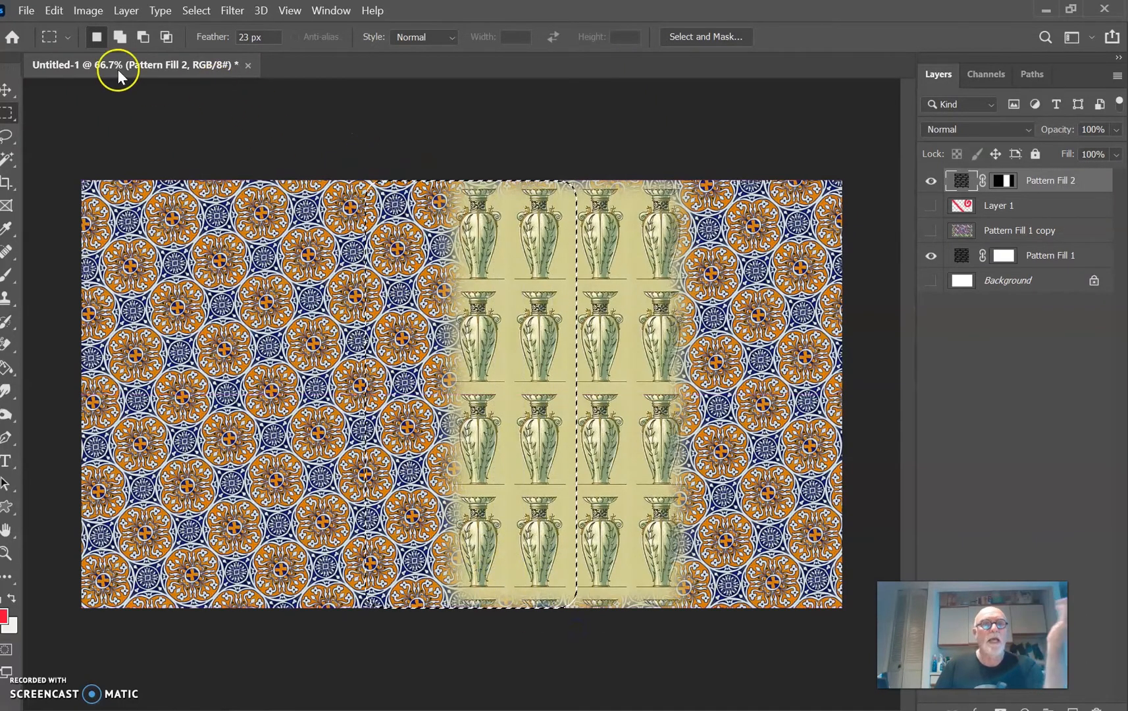
left_click(83, 11)
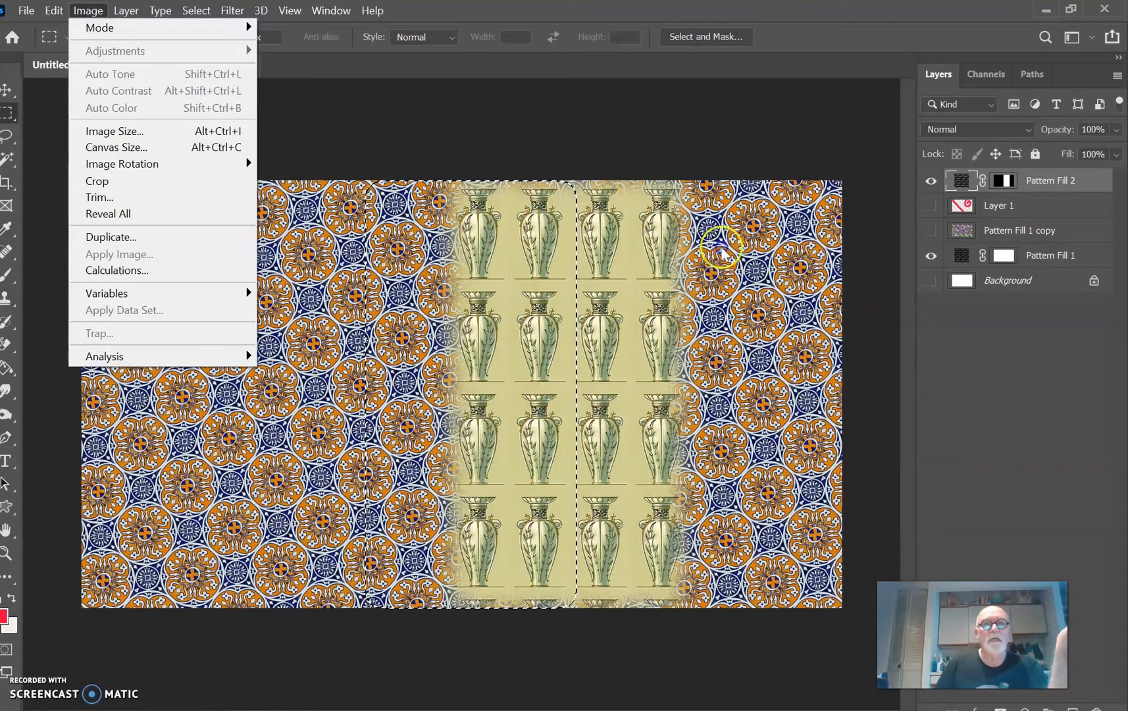
left_click(1033, 187)
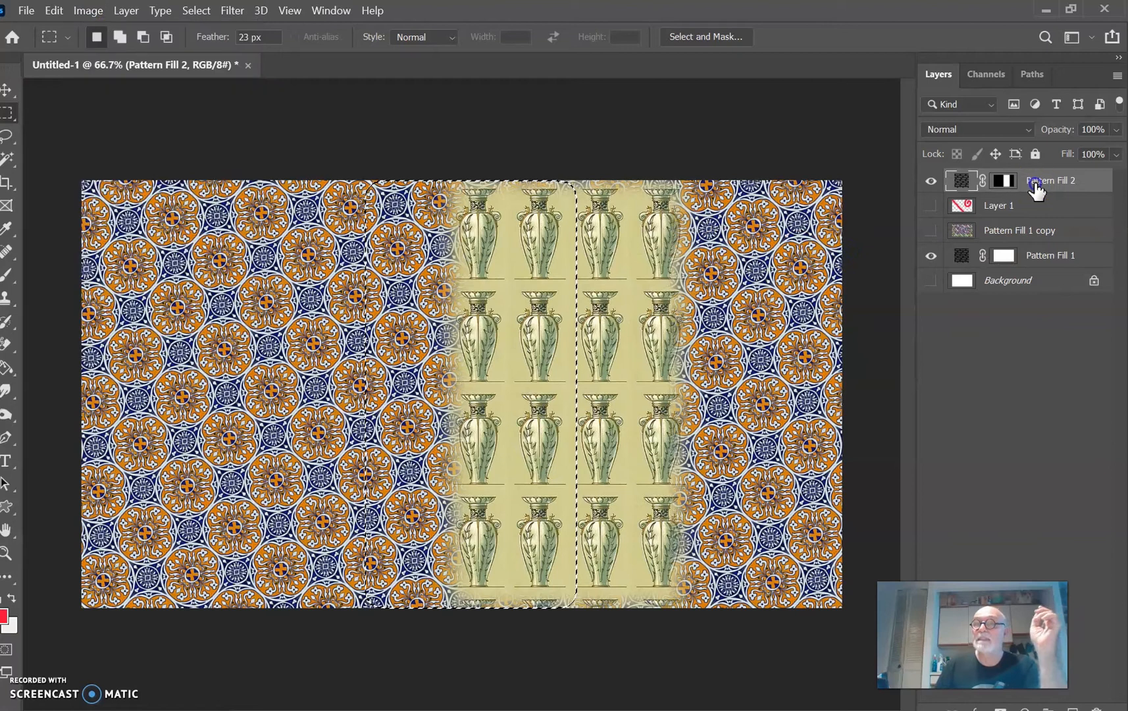
left_click_drag(1031, 187, 1029, 253)
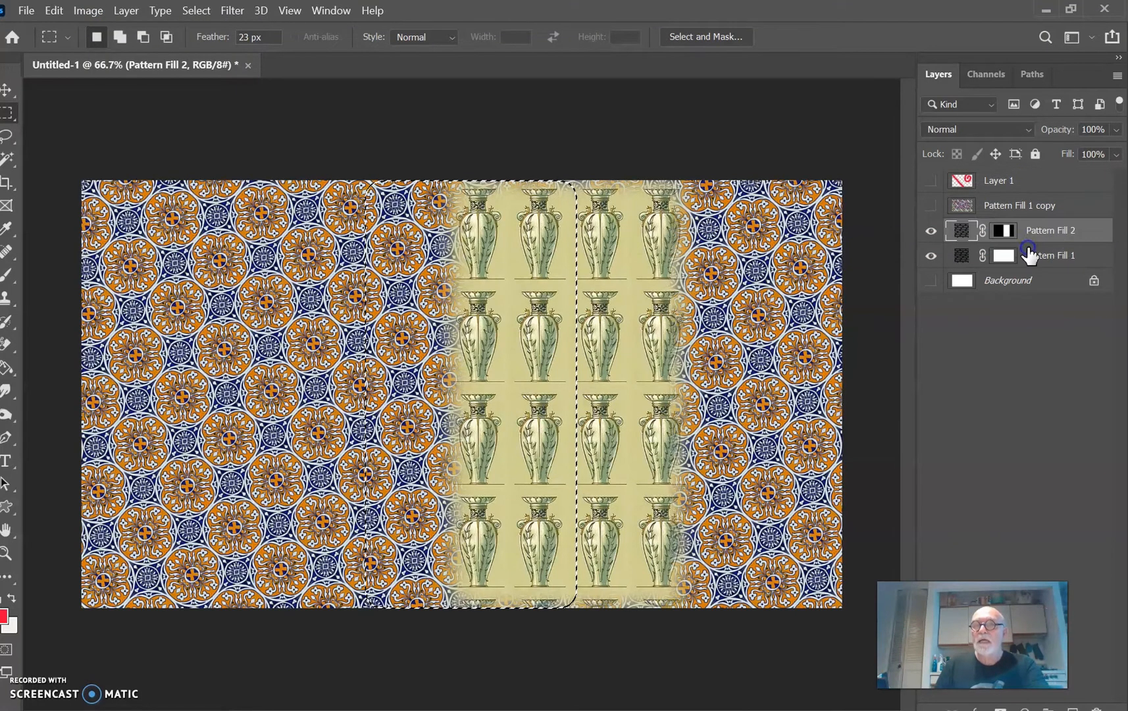
left_click(1031, 256, "shift")
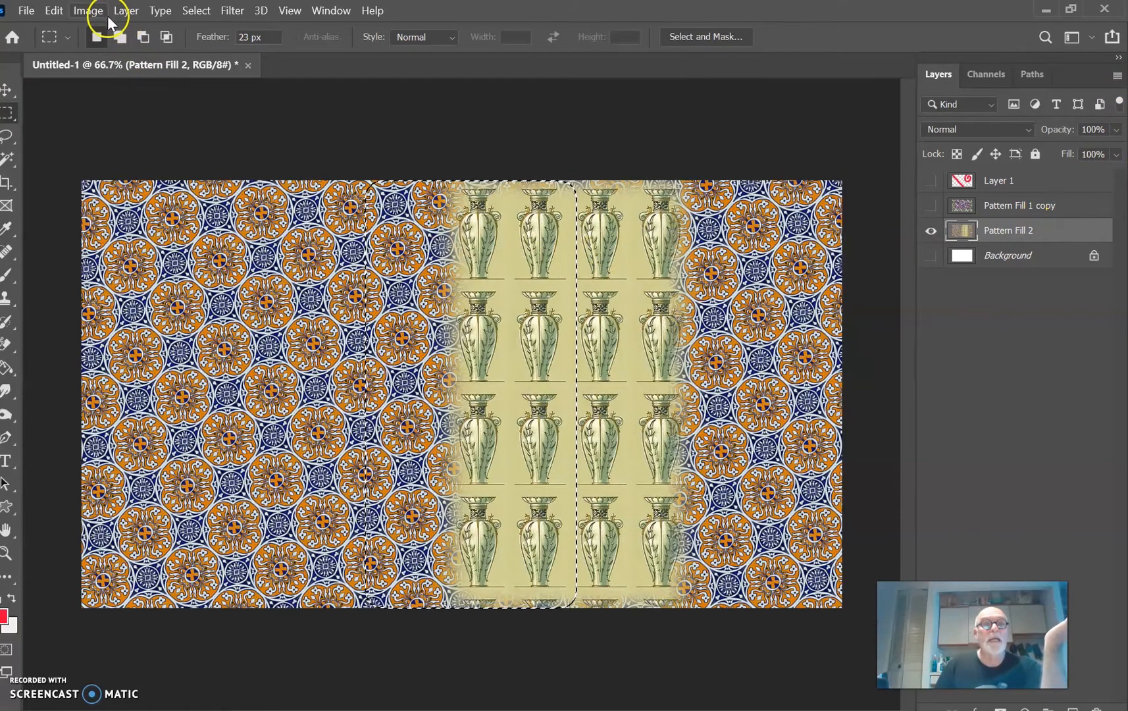
Step: Shift the hue of the selected vertical band to +97 with Hue/Saturation
left_click(88, 10)
mouse_move(114, 50)
left_click(212, 53)
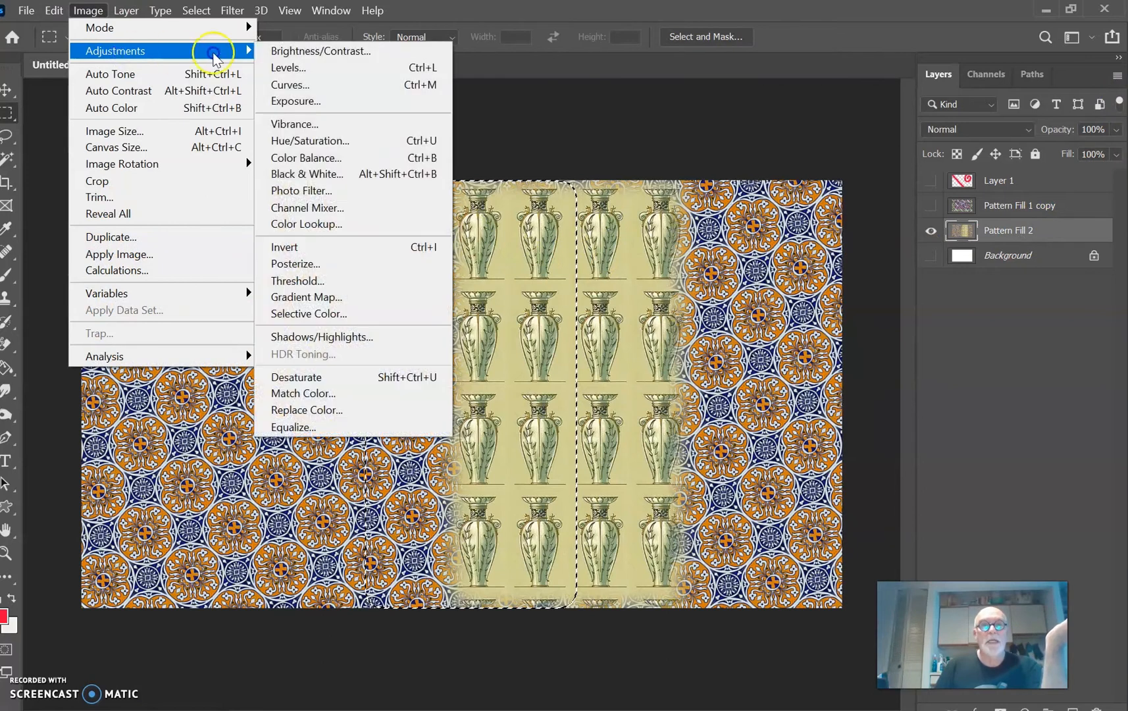
left_click(329, 141)
left_click_drag(801, 303, 863, 319)
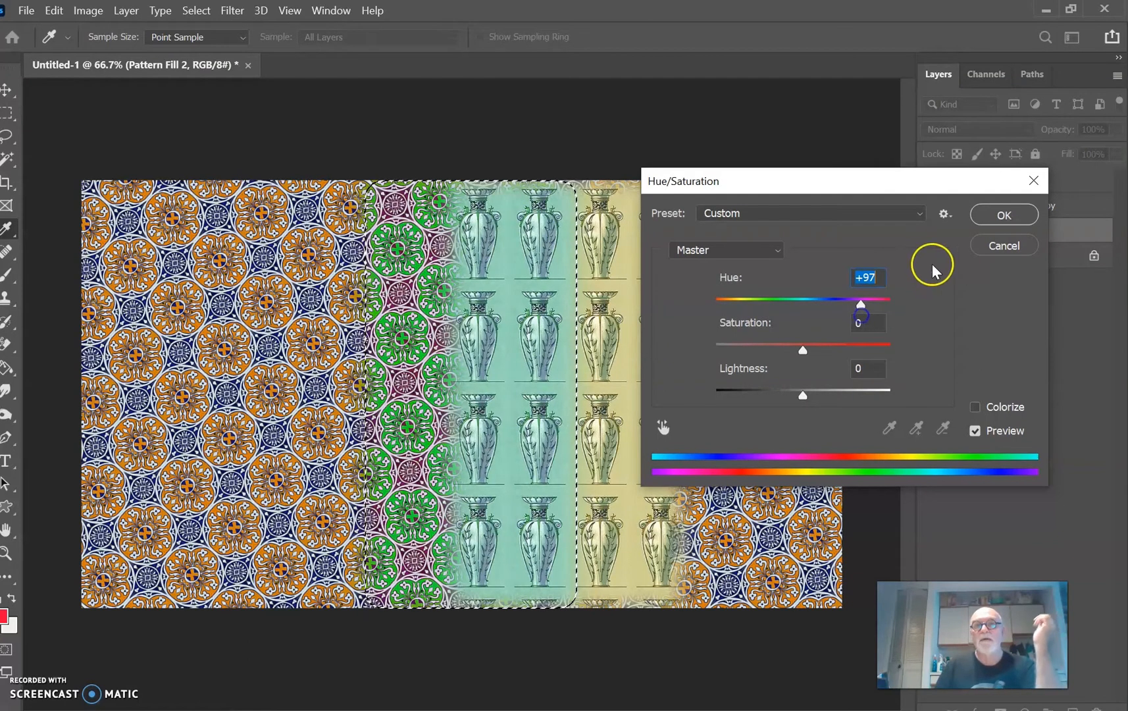
left_click(1004, 215)
Step: Select a full-width horizontal band across the middle of the image, shift its hue to +87 with Hue/Saturation, and deselect
left_click_drag(65, 323, 871, 419)
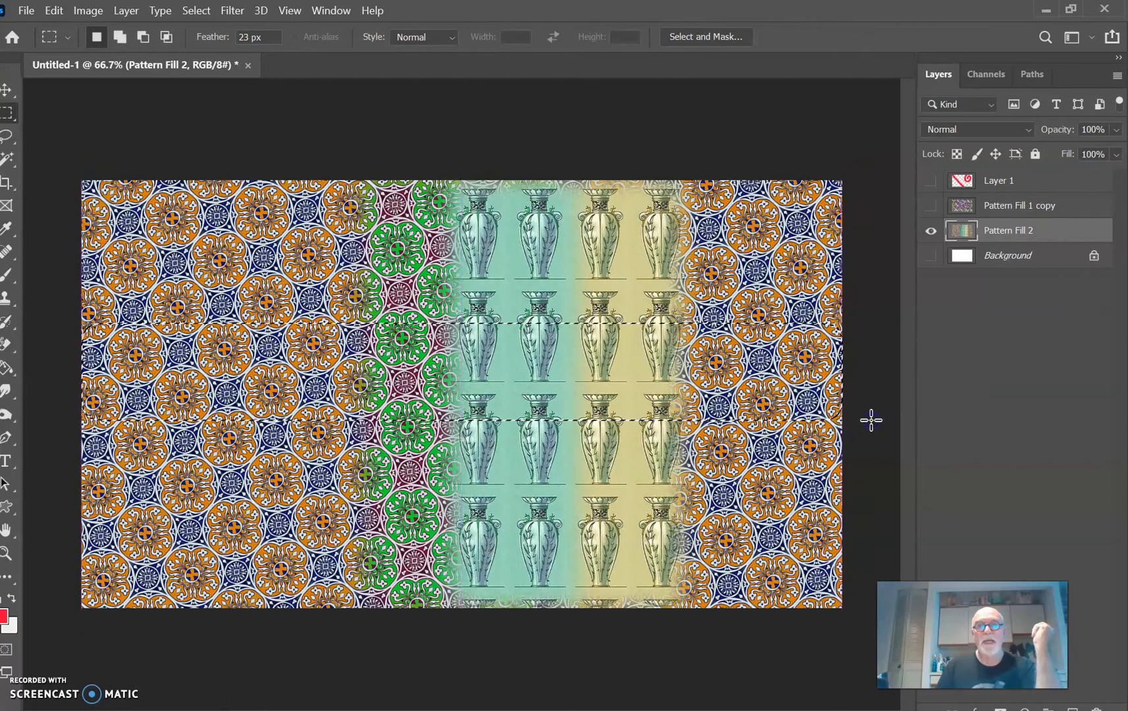
left_click(92, 12)
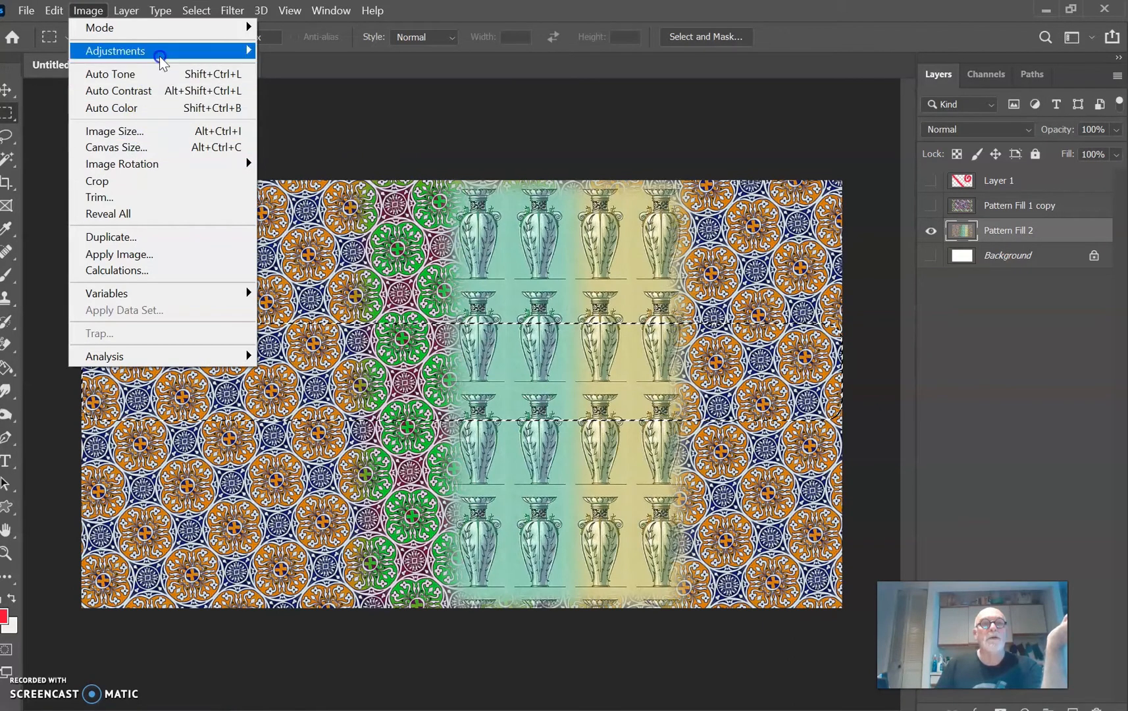
mouse_move(158, 51)
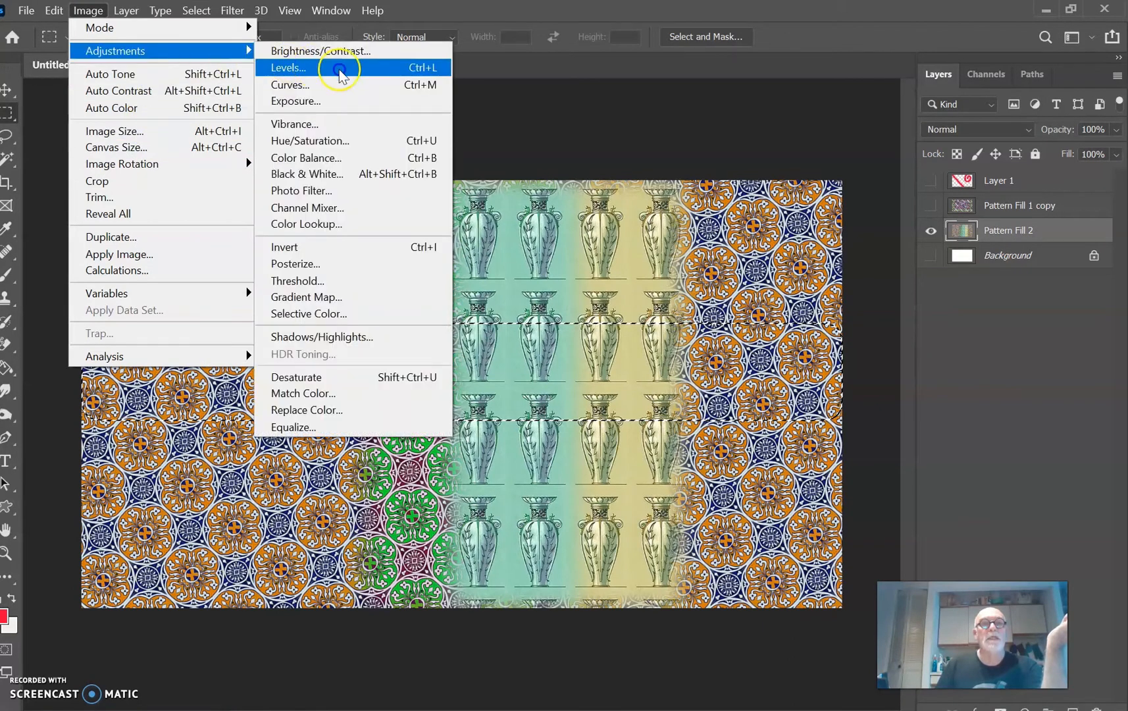
left_click(358, 141)
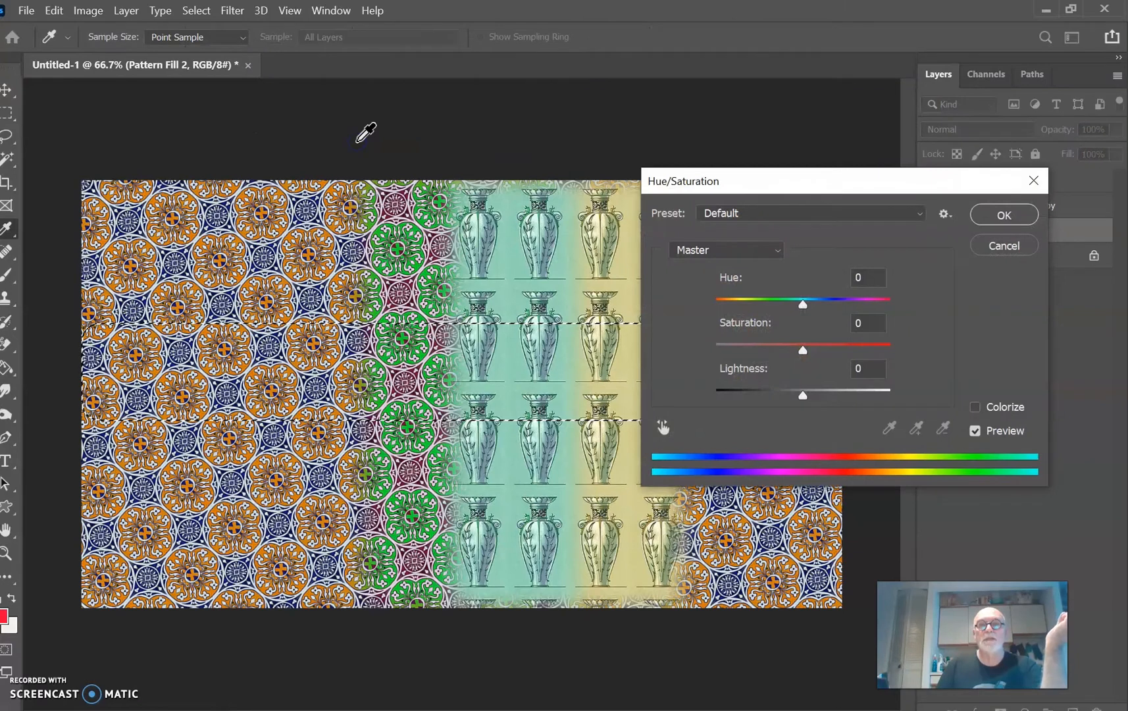
left_click_drag(800, 303, 858, 310)
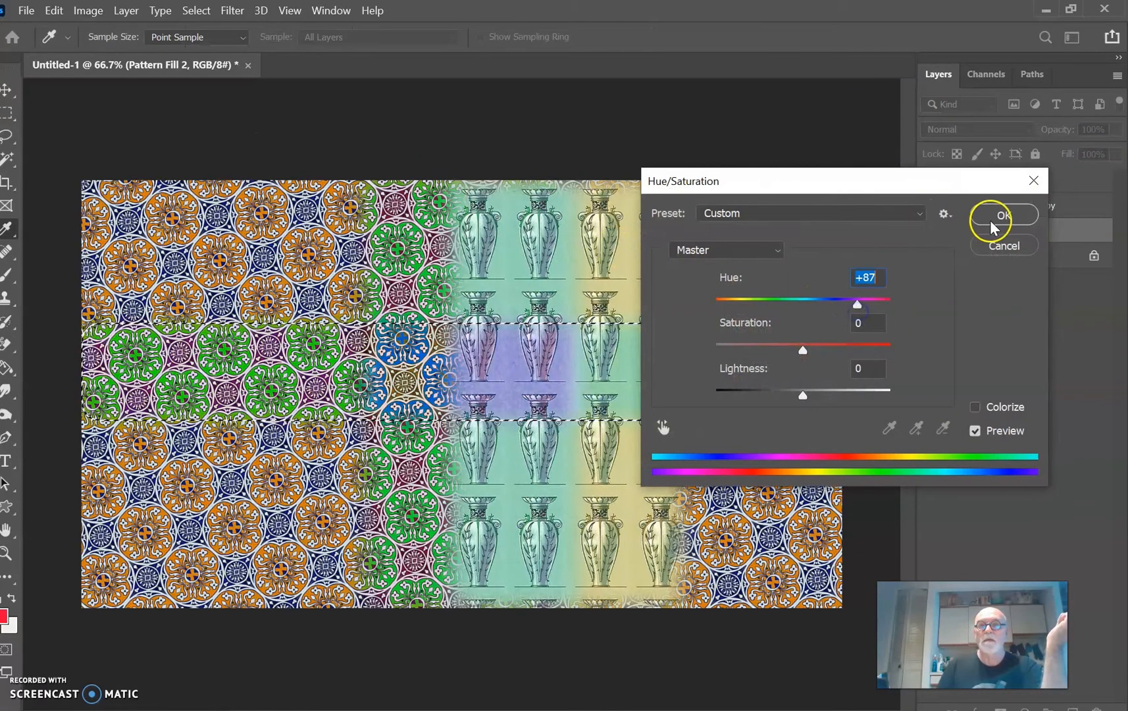
left_click(997, 218)
key("ctrl+d")
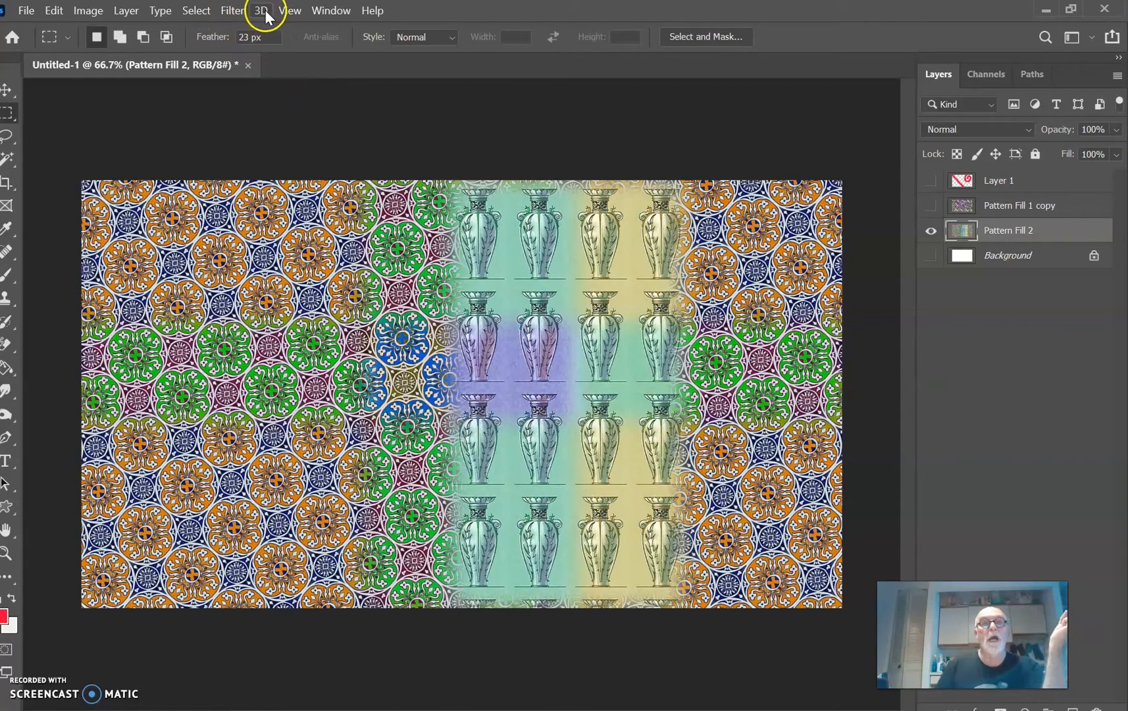
Step: Distort the Pattern Fill 2 layer with the Twirl filter at an angle of 175°
left_click(232, 11)
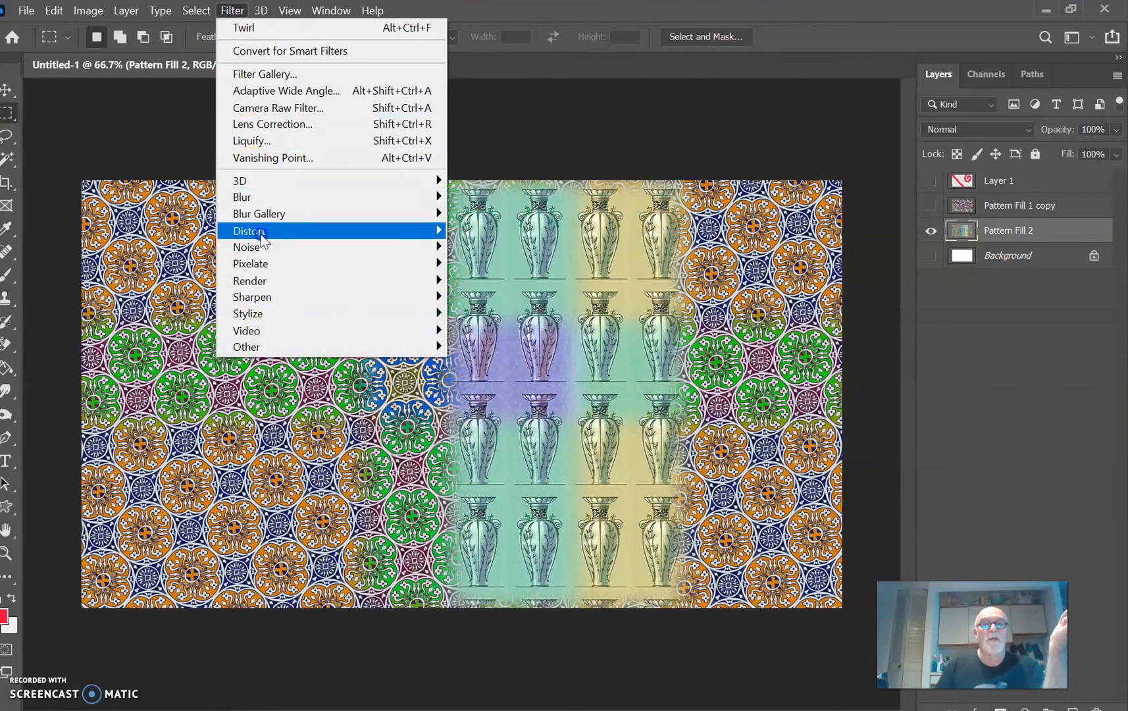
mouse_move(281, 230)
left_click(455, 236)
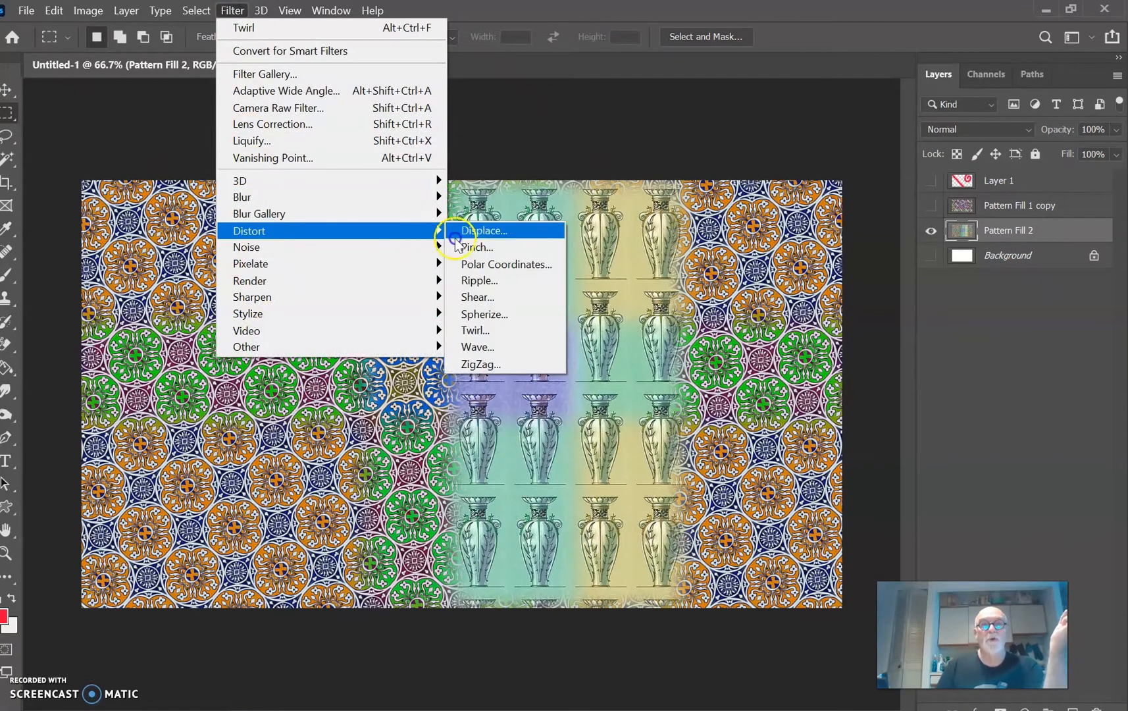
left_click(503, 330)
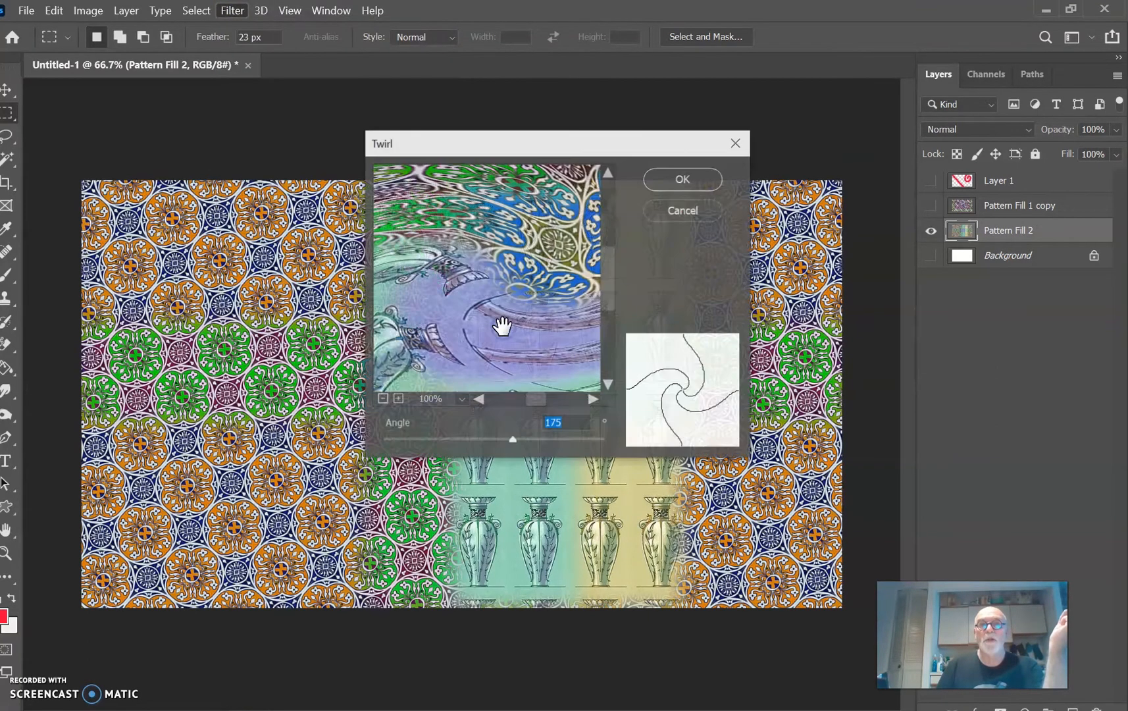
left_click(692, 178)
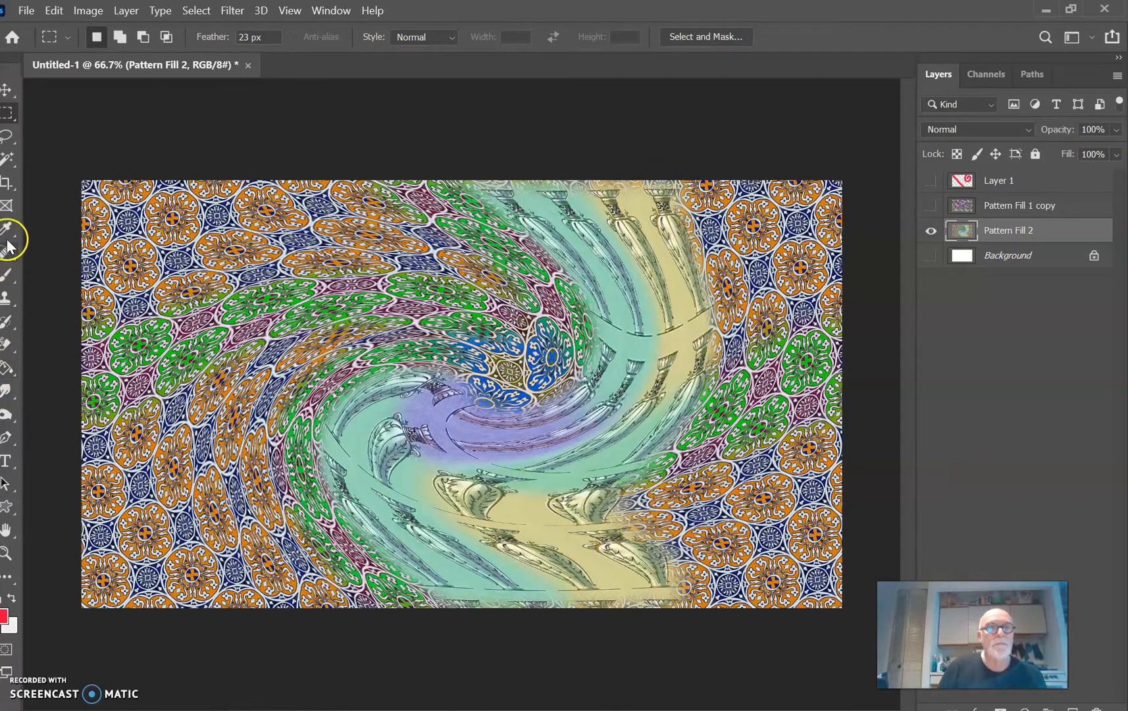
Step: Activate the Brush tool and set the foreground colour to bright blue, #0496fc
left_click(8, 275)
left_click(8, 576)
left_click(3, 615)
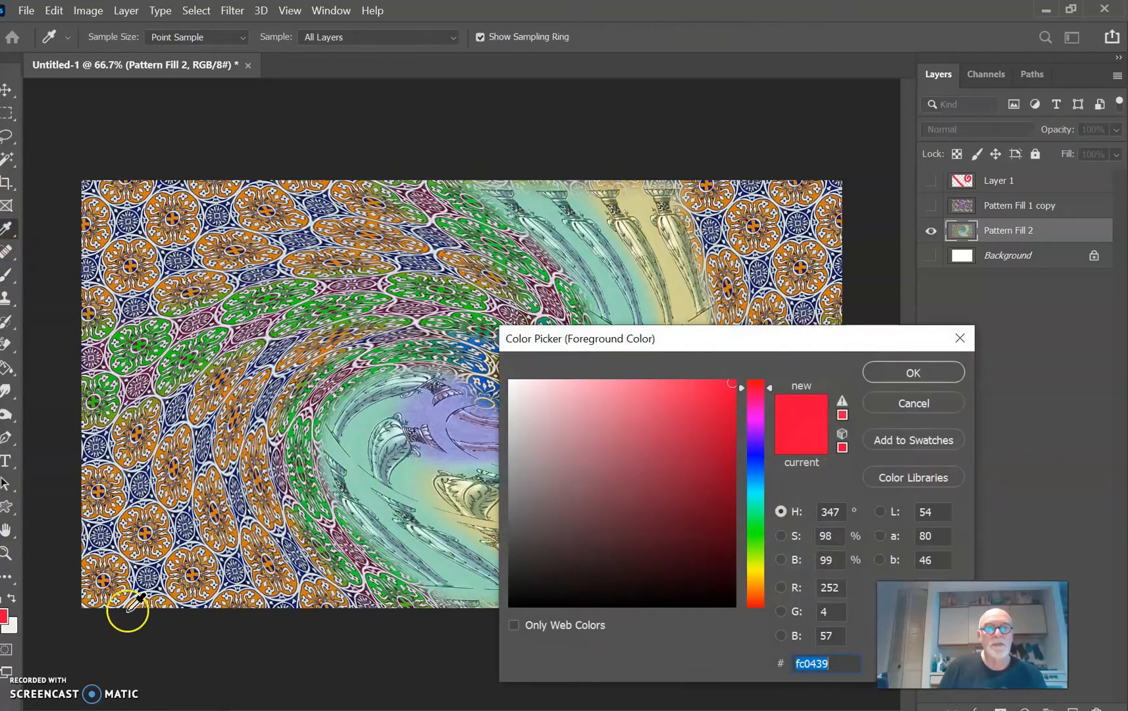
left_click(754, 476)
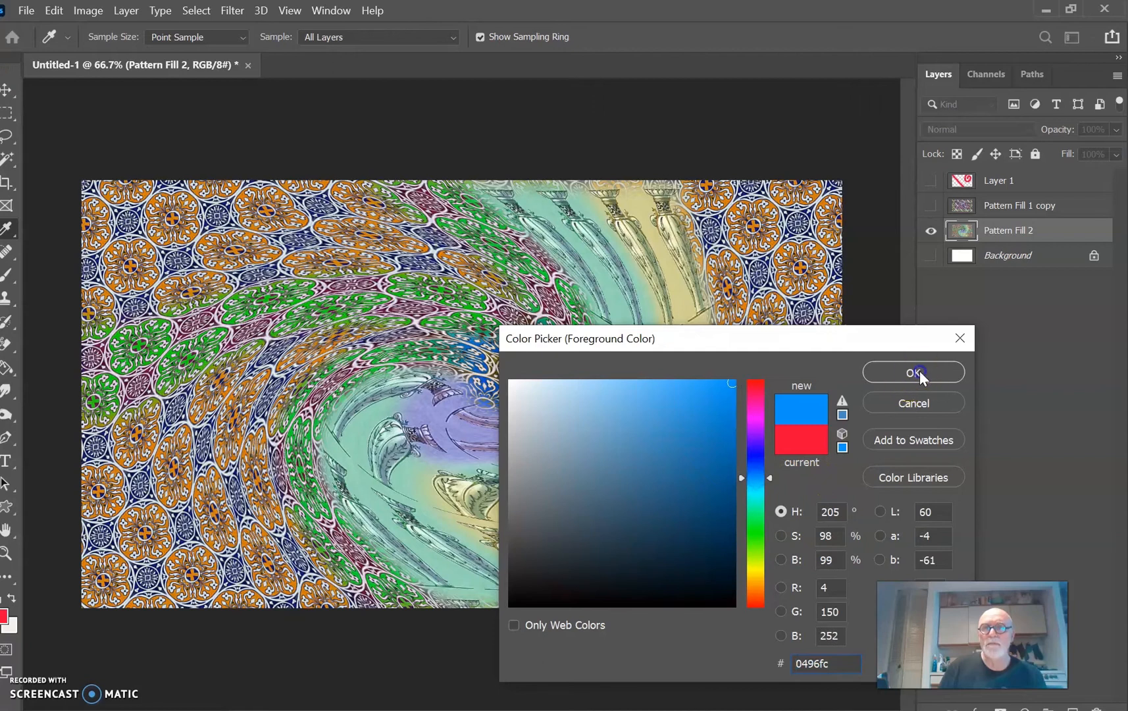
left_click(908, 372)
Step: Try a winding blue brush stroke down the image directly on Pattern Fill 2, and undo it
mouse_move(237, 166)
left_mouse_down()
mouse_move(320, 224)
mouse_move(297, 271)
mouse_move(223, 305)
mouse_move(160, 356)
mouse_move(150, 412)
mouse_move(186, 511)
mouse_move(285, 608)
left_mouse_up()
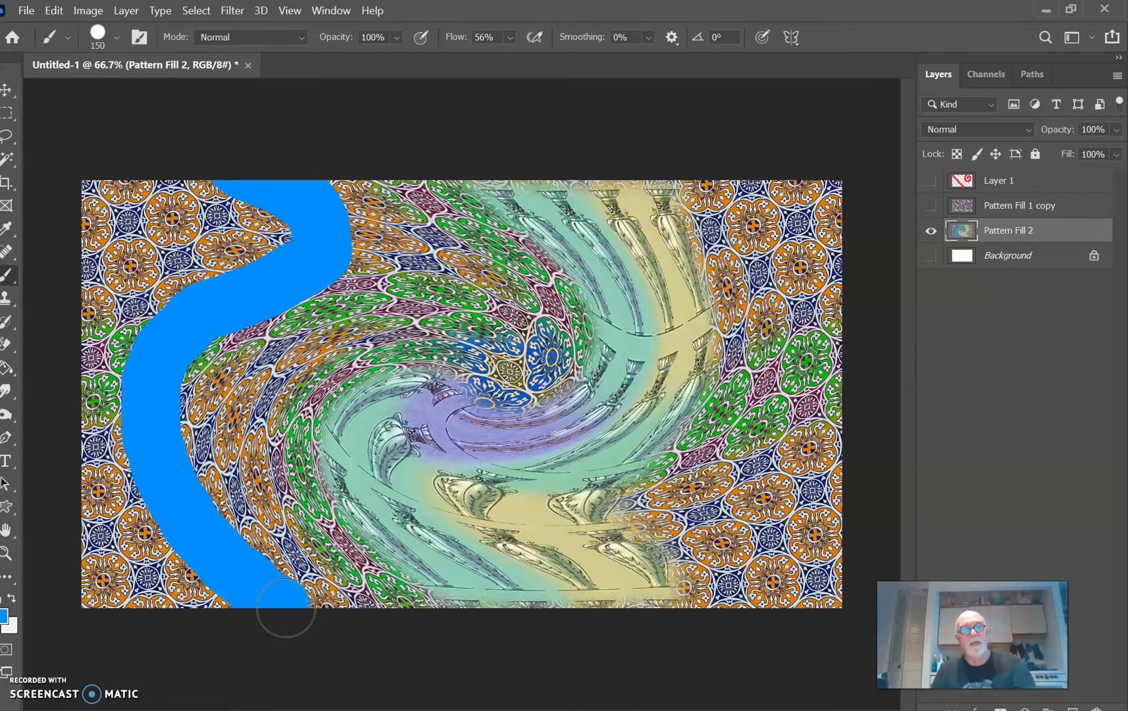
key("ctrl+z")
Step: Paint a winding blue stroke down the left part of the image on a new layer above Pattern Fill 2, and set that layer to Color Burn
left_click(1061, 231)
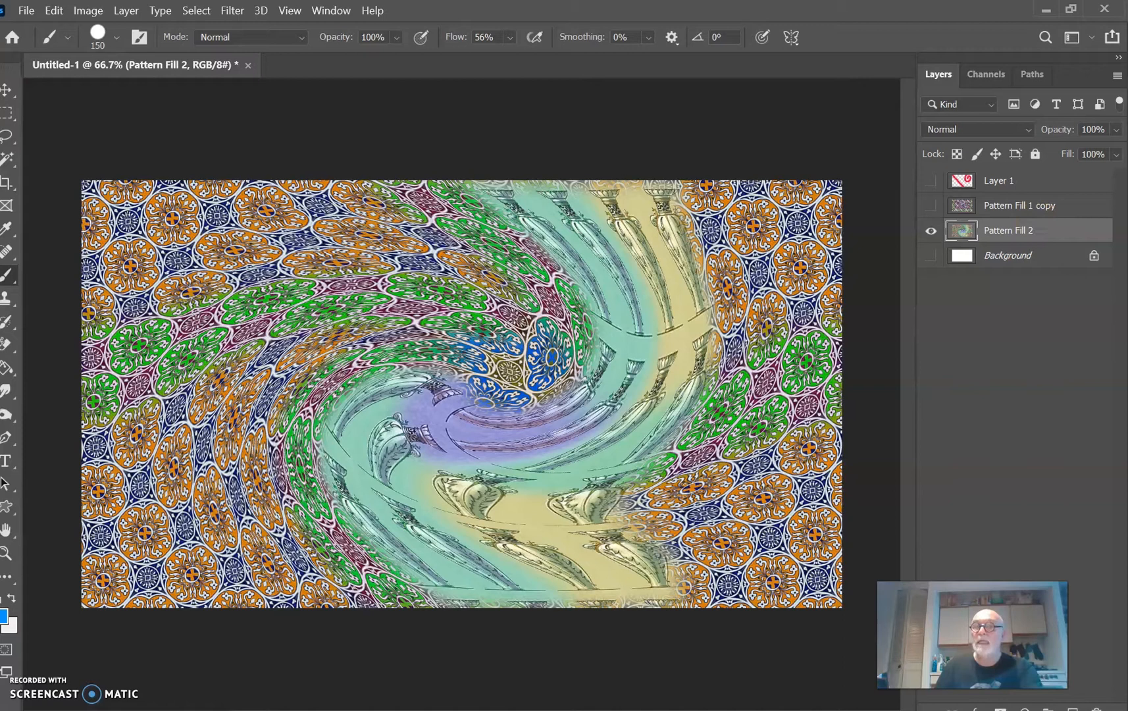
left_click(1073, 709)
mouse_move(170, 172)
left_mouse_down()
mouse_move(247, 207)
mouse_move(306, 267)
mouse_move(268, 323)
mouse_move(202, 377)
mouse_move(166, 471)
mouse_move(192, 573)
mouse_move(228, 619)
left_mouse_up()
left_click(965, 129)
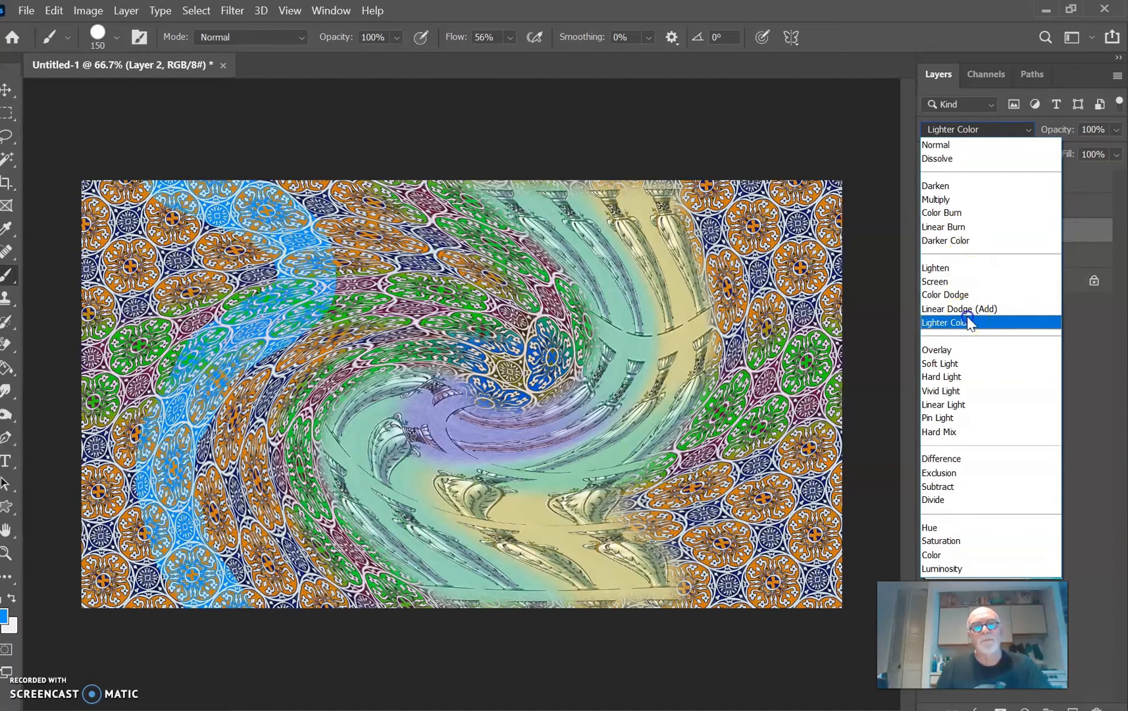
left_click(978, 216)
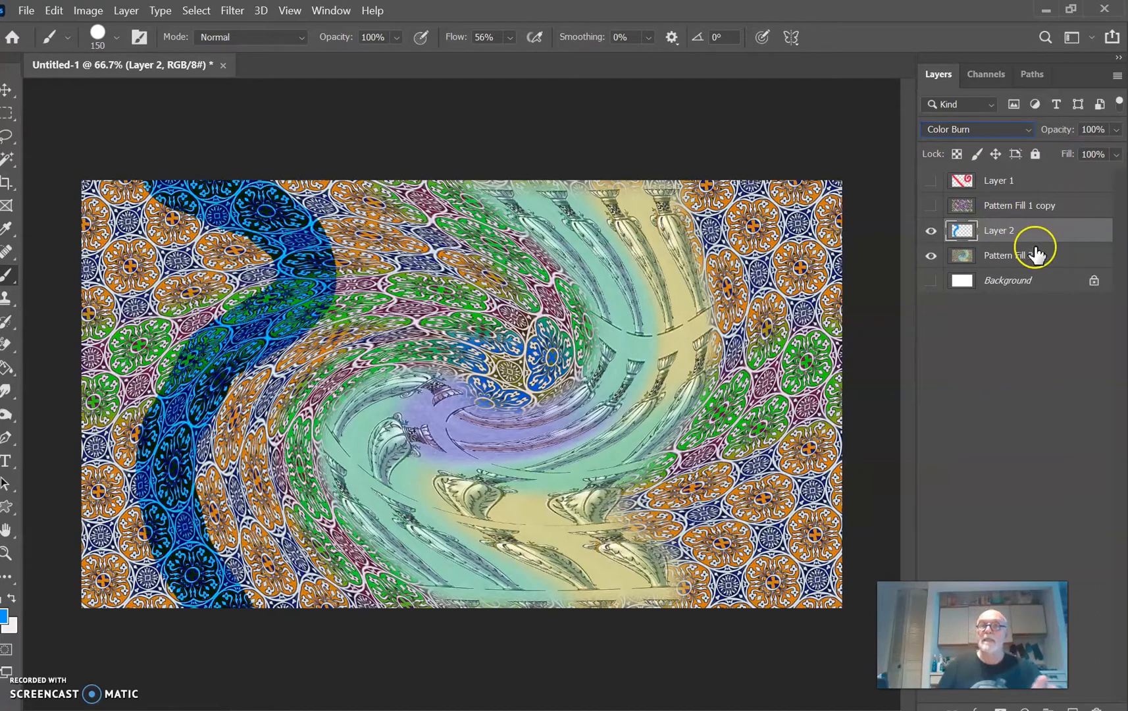
Step: Duplicate Layer 2 and move the copied blue stroke rightward across the image so it overlaps the twirled vases
left_click_drag(1019, 231, 1072, 709)
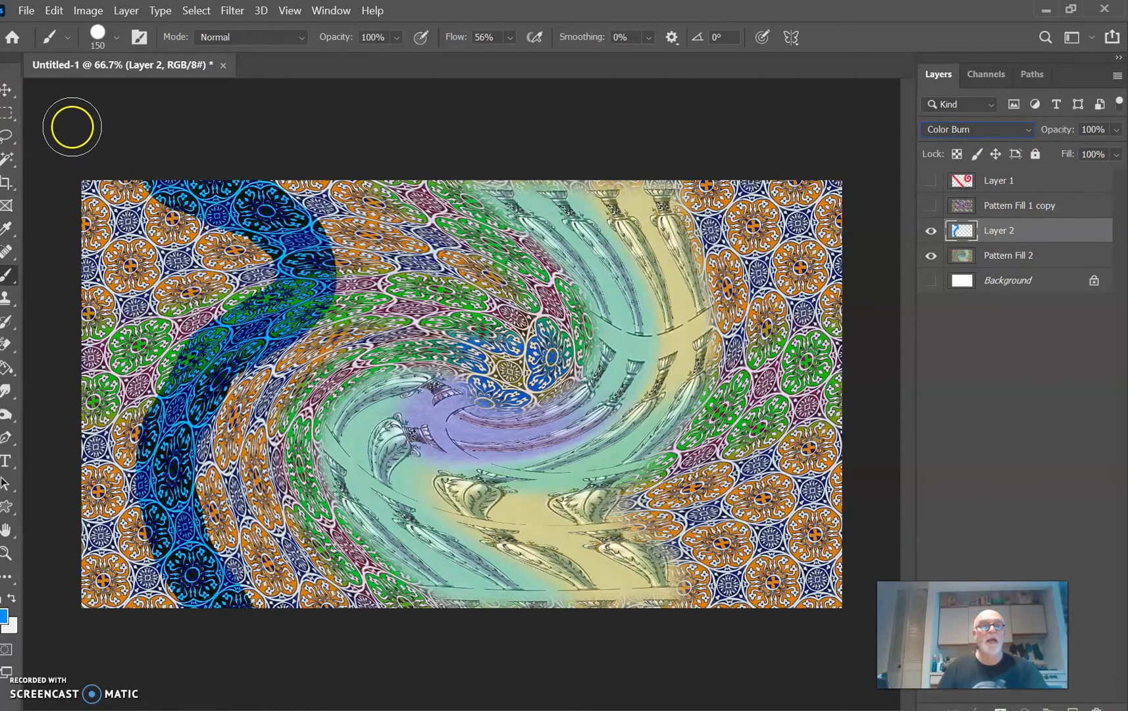
left_click(8, 89)
left_click_drag(90, 162, 237, 201)
left_click(1014, 238)
left_click_drag(1012, 231, 1073, 709)
left_click_drag(315, 272, 688, 275)
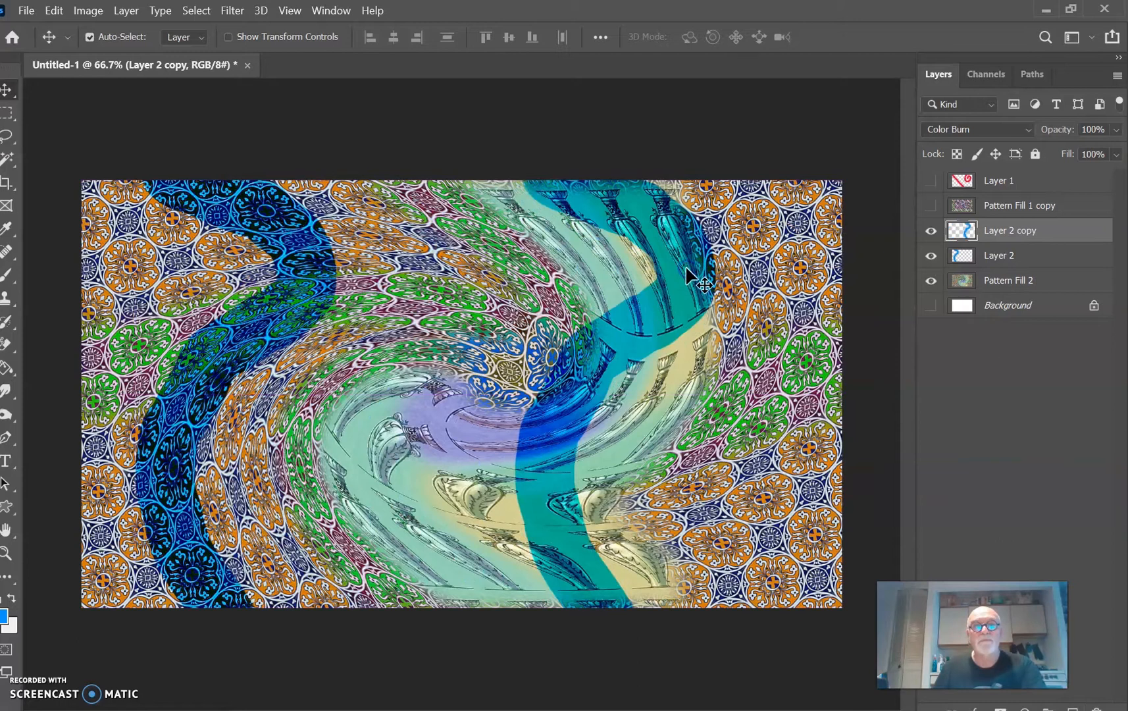
Step: Distort the copied blue stroke on Layer 2 copy with the Twirl filter at an angle of 175°
left_click(230, 11)
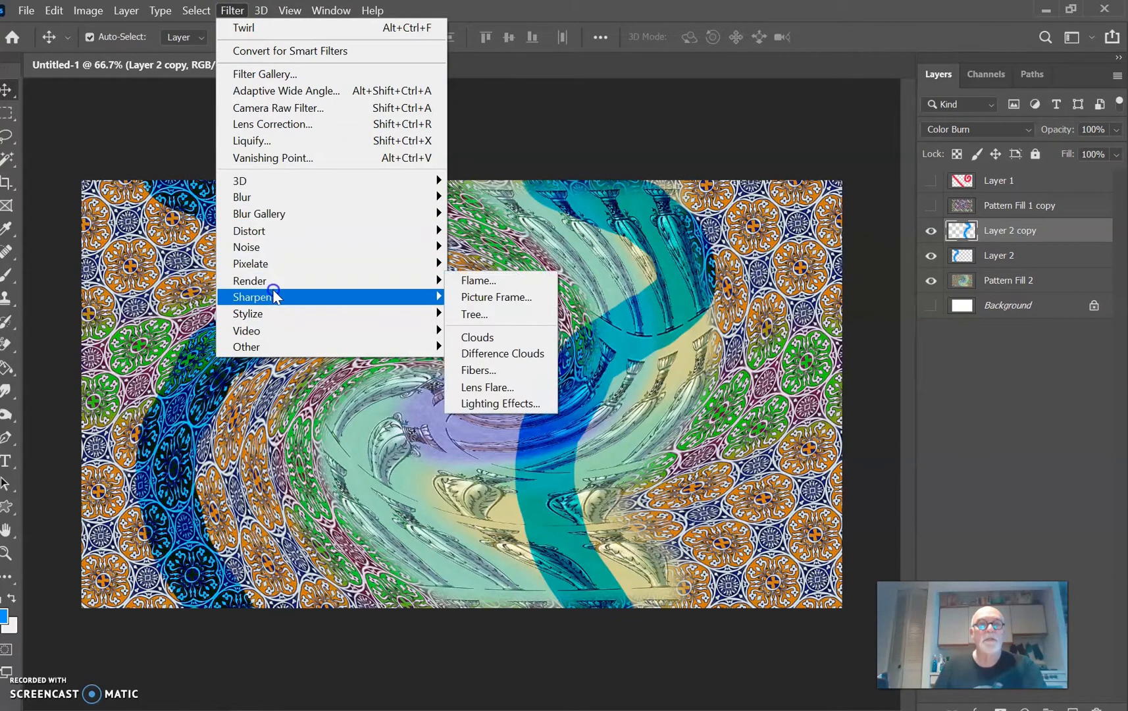
mouse_move(288, 233)
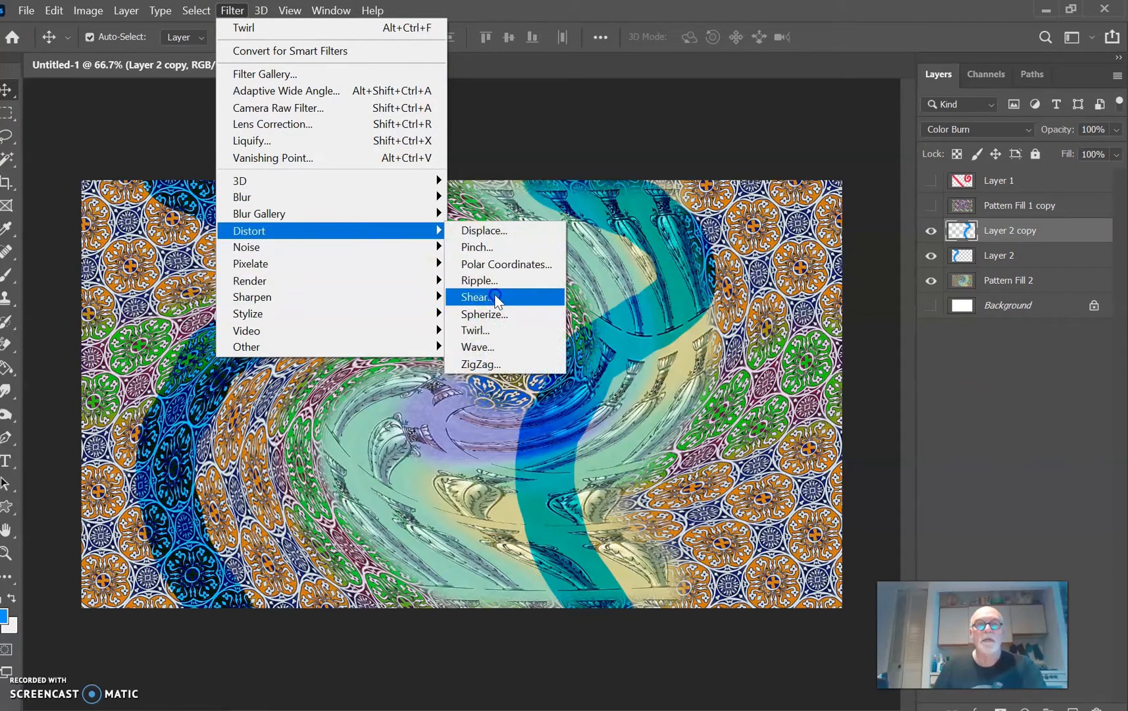
left_click(497, 334)
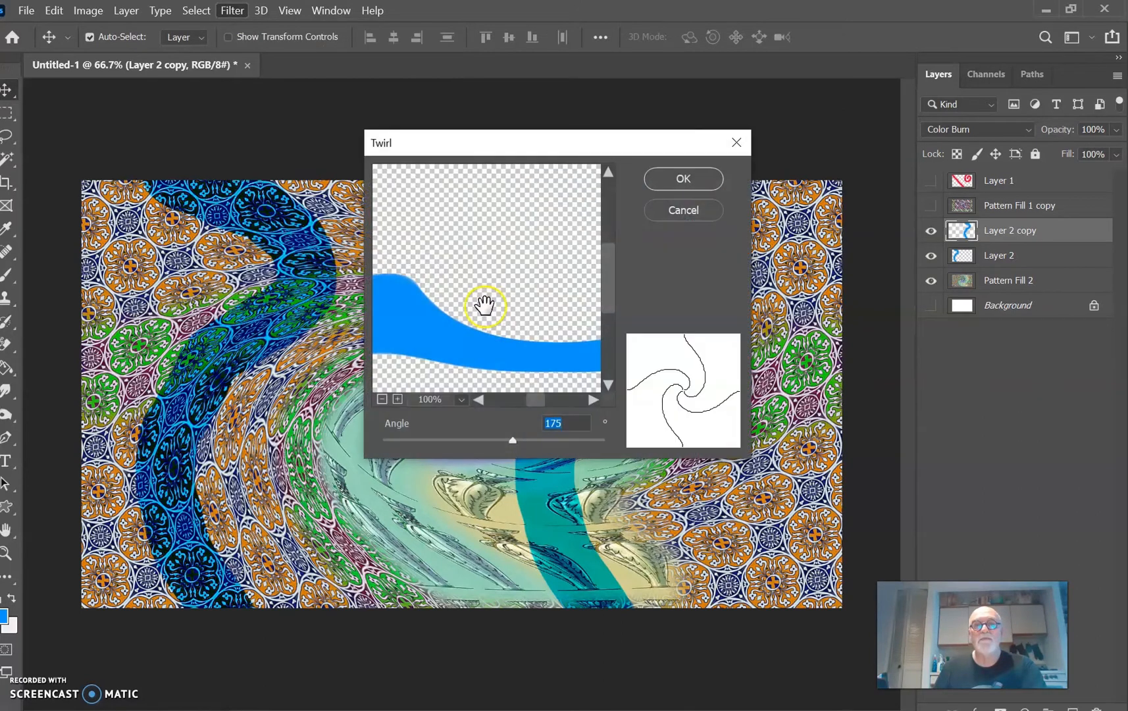
left_click(696, 178)
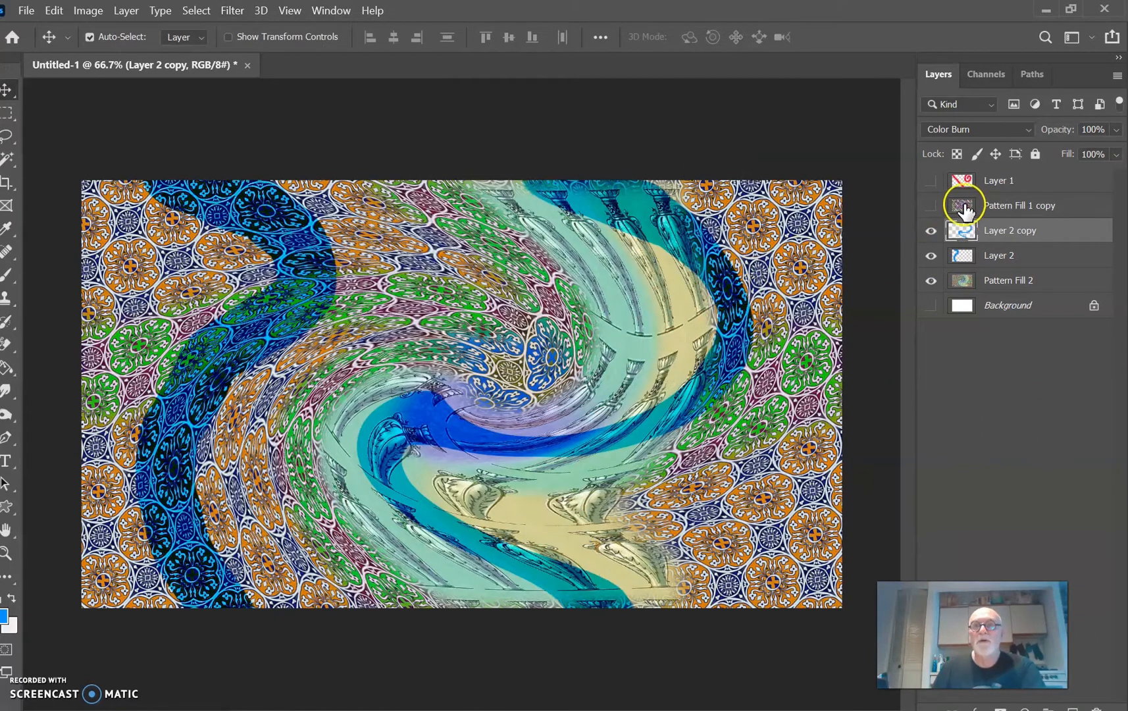
Step: Set Layer 2 copy to the Difference blend mode and merge it with Layer 2, Pattern Fill 2 and Background
left_click(977, 133)
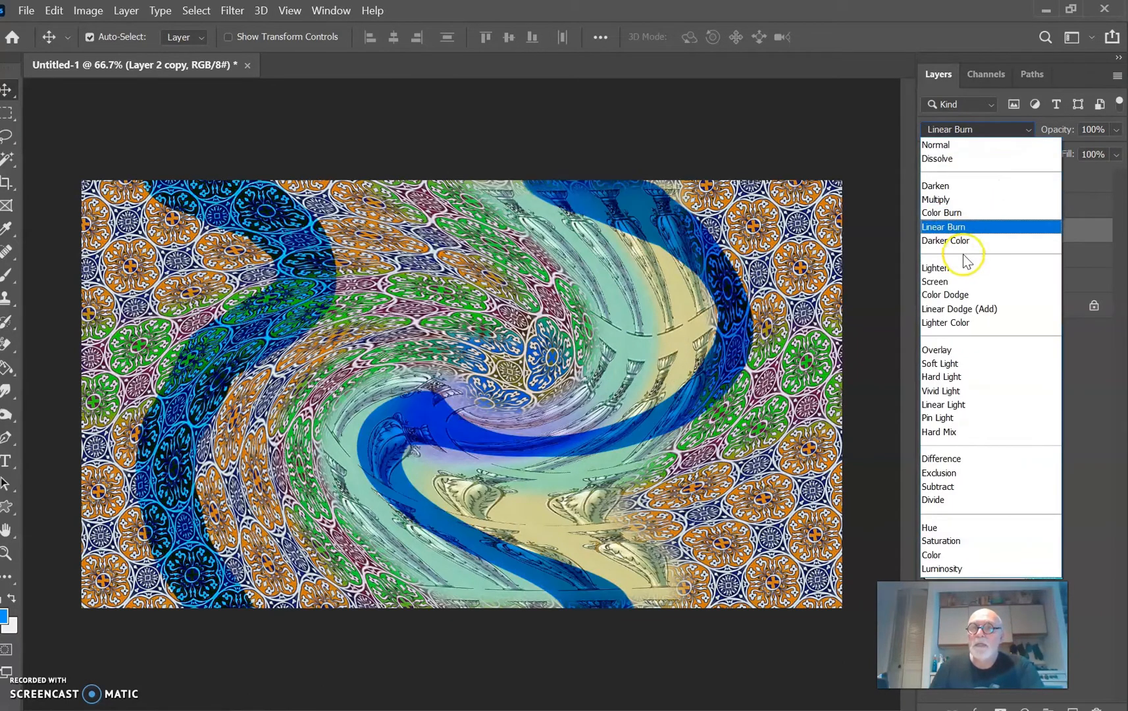
left_click(961, 461)
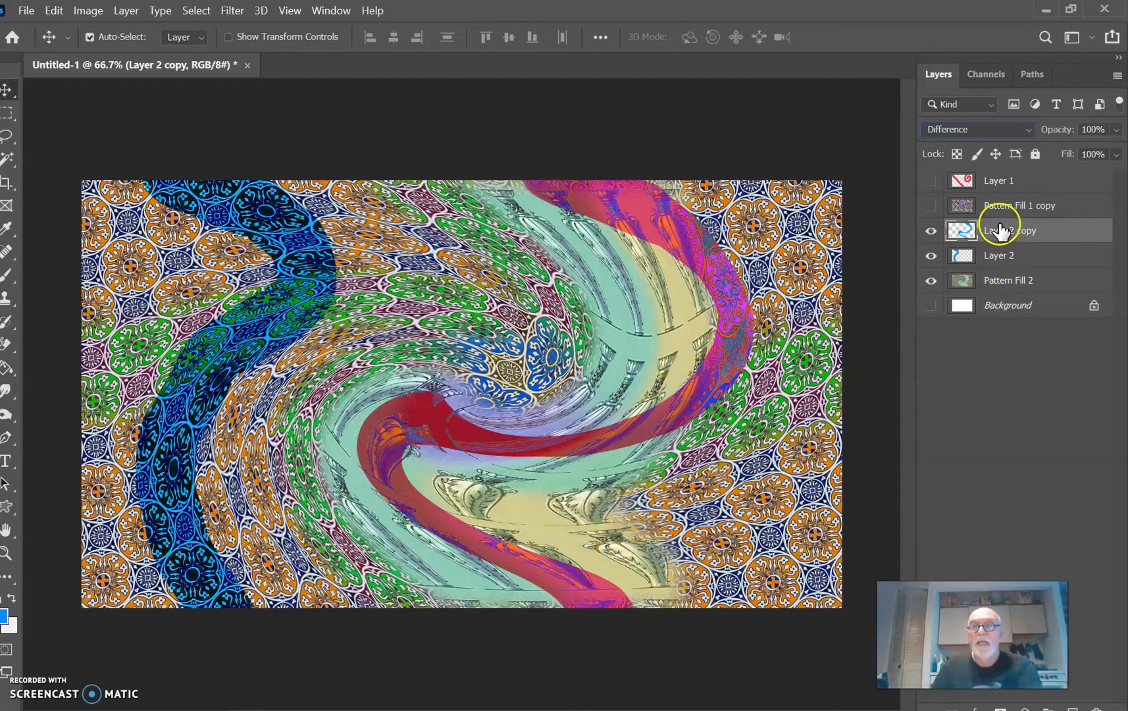
left_click(1025, 311, "shift")
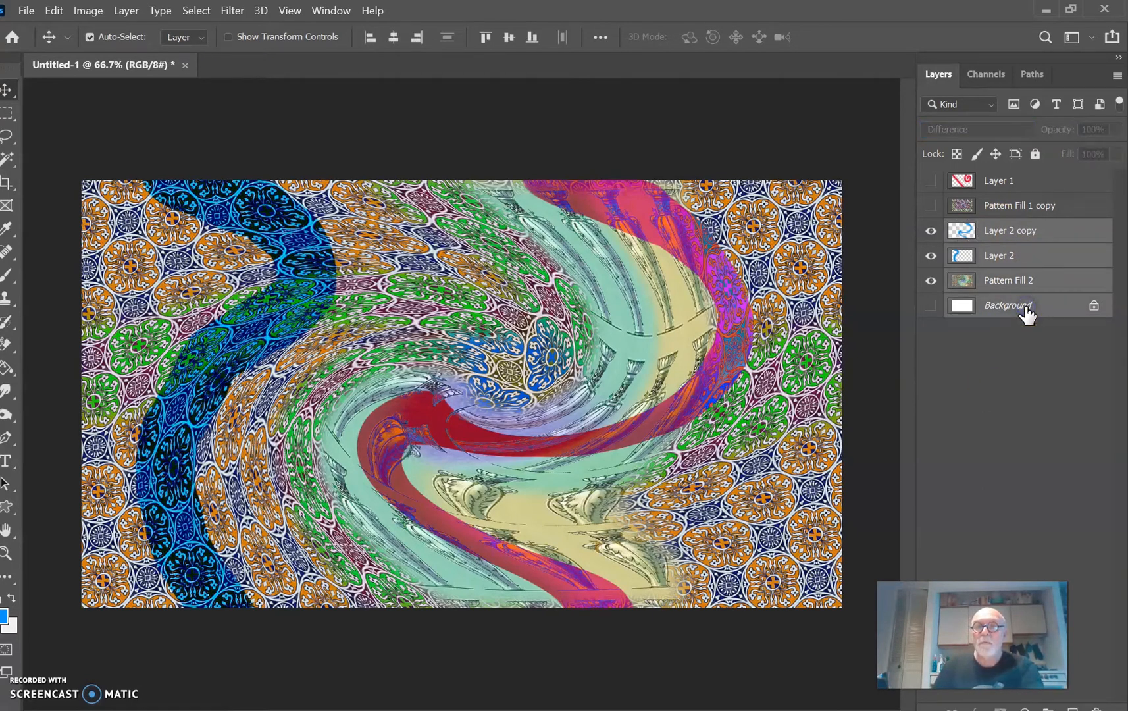
key("ctrl+e")
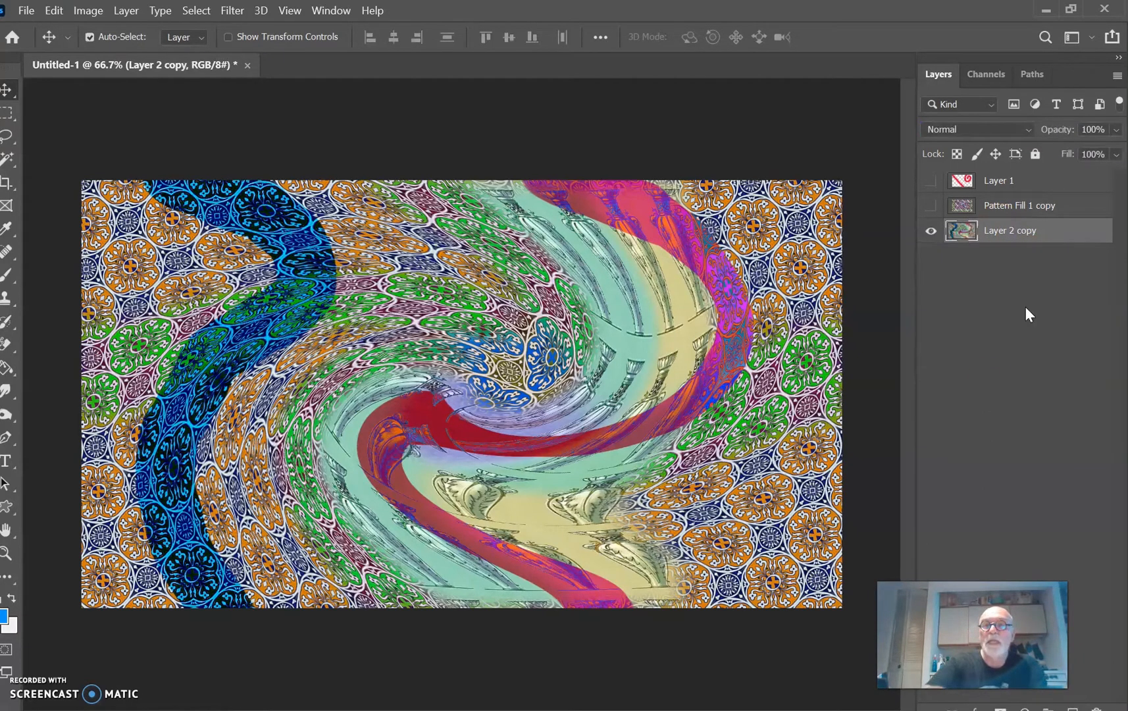
Step: View Pattern Fill 1 copy and Layer 1 above the merged layer, select both, and hide them again
left_click(1026, 207)
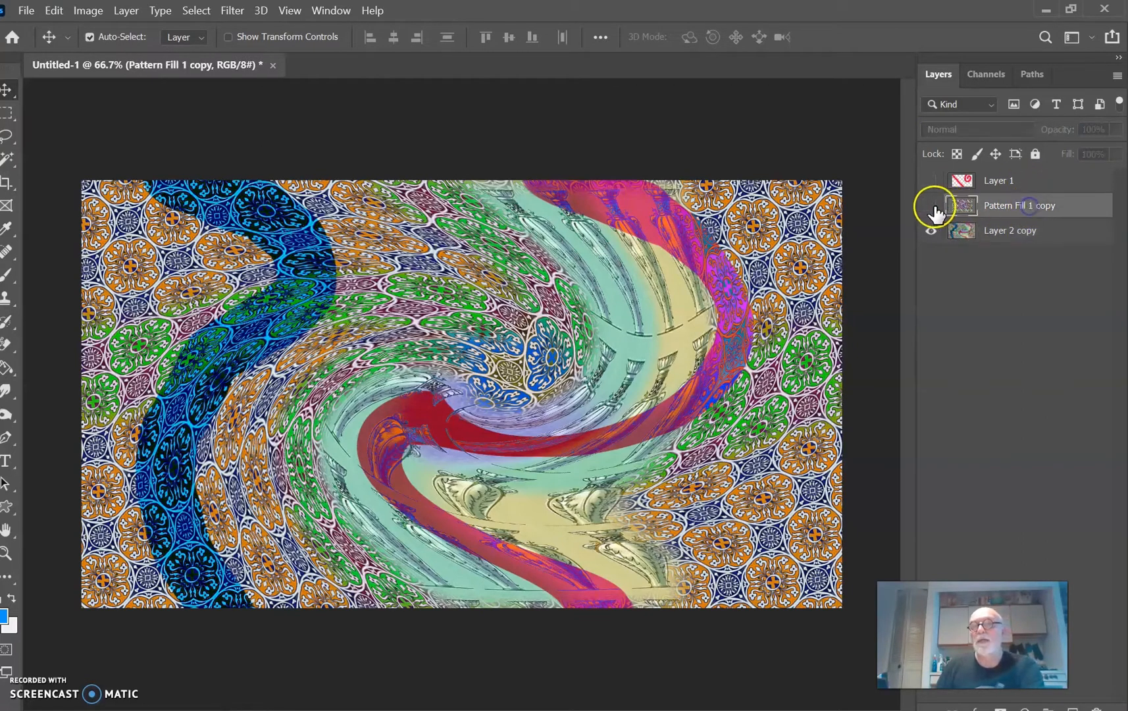
left_click(931, 205)
left_click(931, 181)
left_click(996, 181)
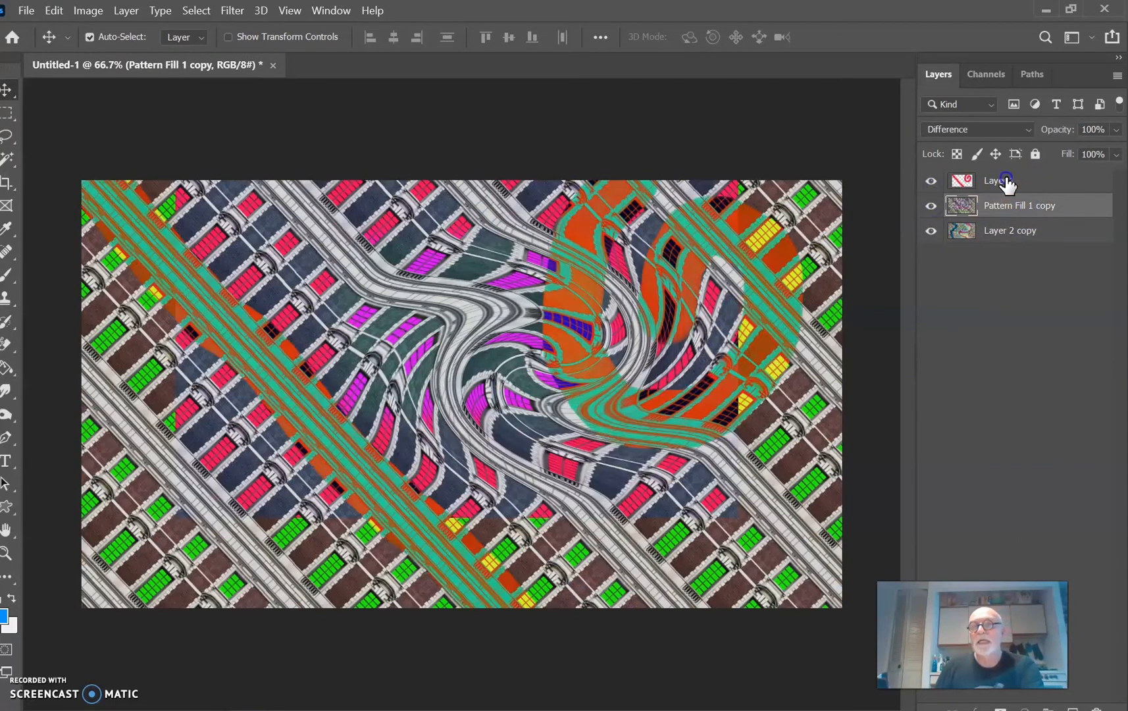
left_click(1023, 204, "shift")
left_click_drag(1048, 210, 1103, 706)
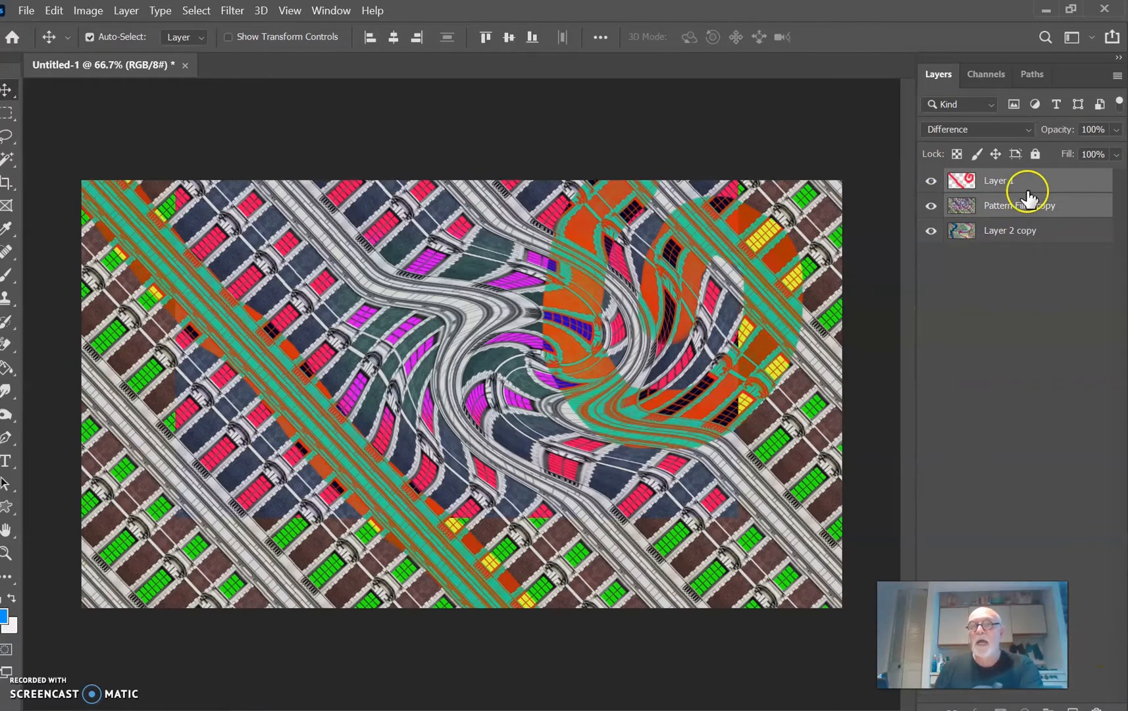
left_click(924, 209)
left_click(927, 182)
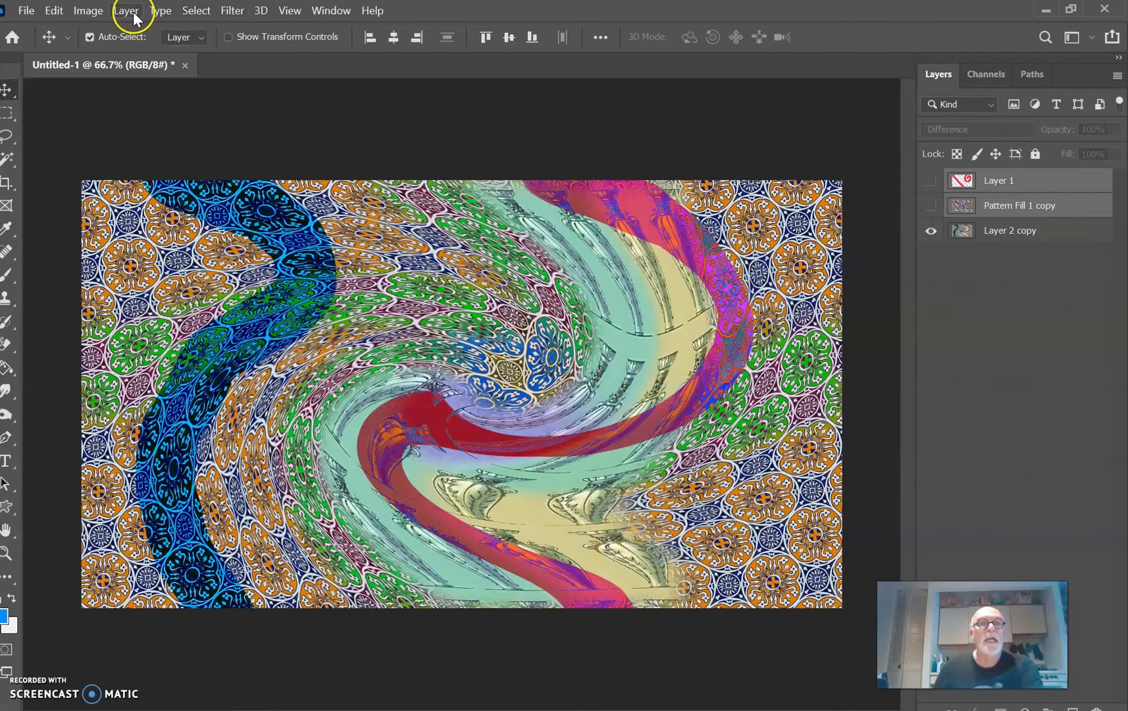
Step: Flatten the image, discarding the hidden layers
left_click(126, 11)
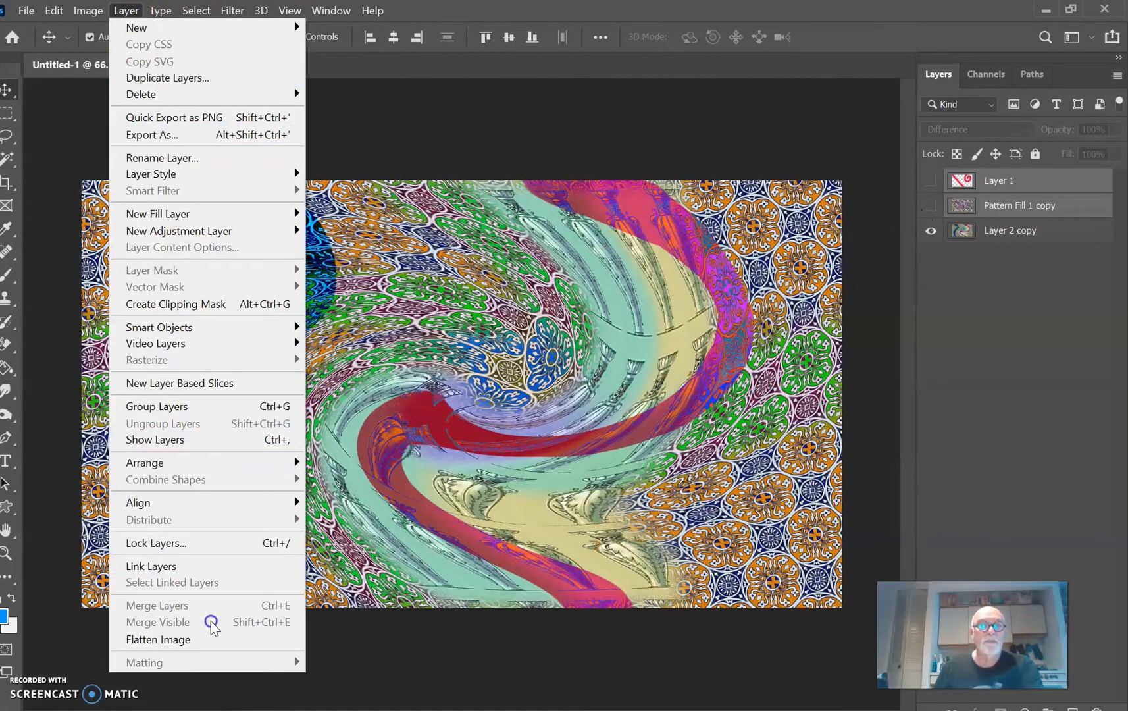
left_click(211, 638)
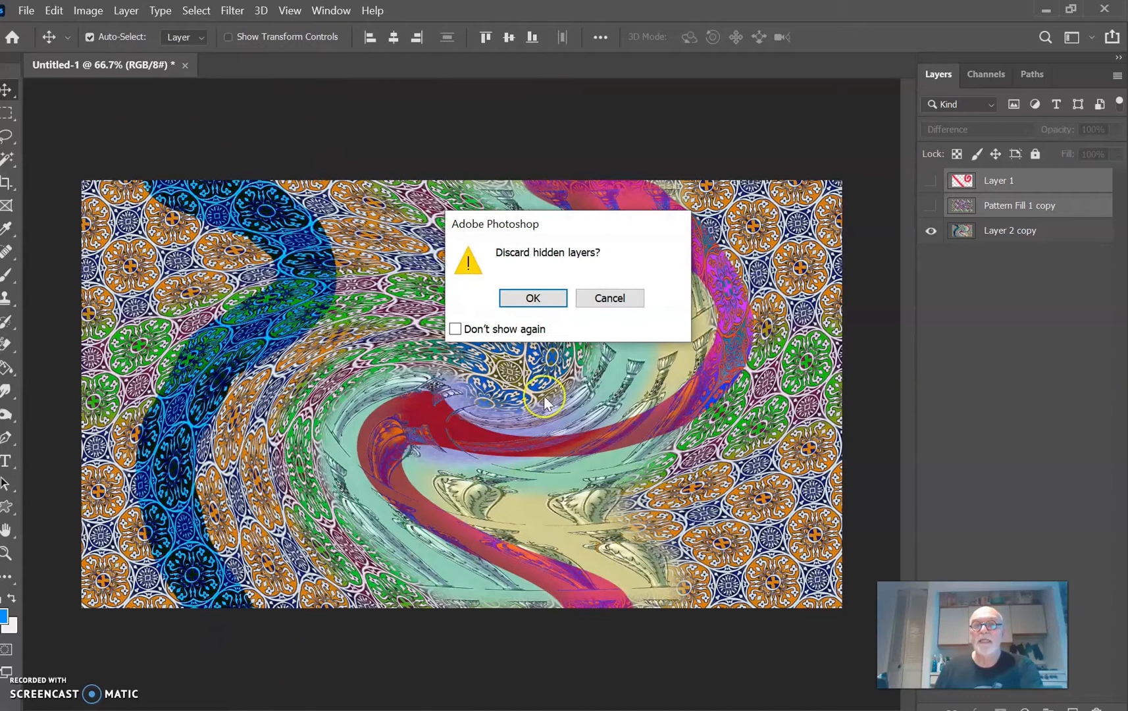
left_click(553, 307)
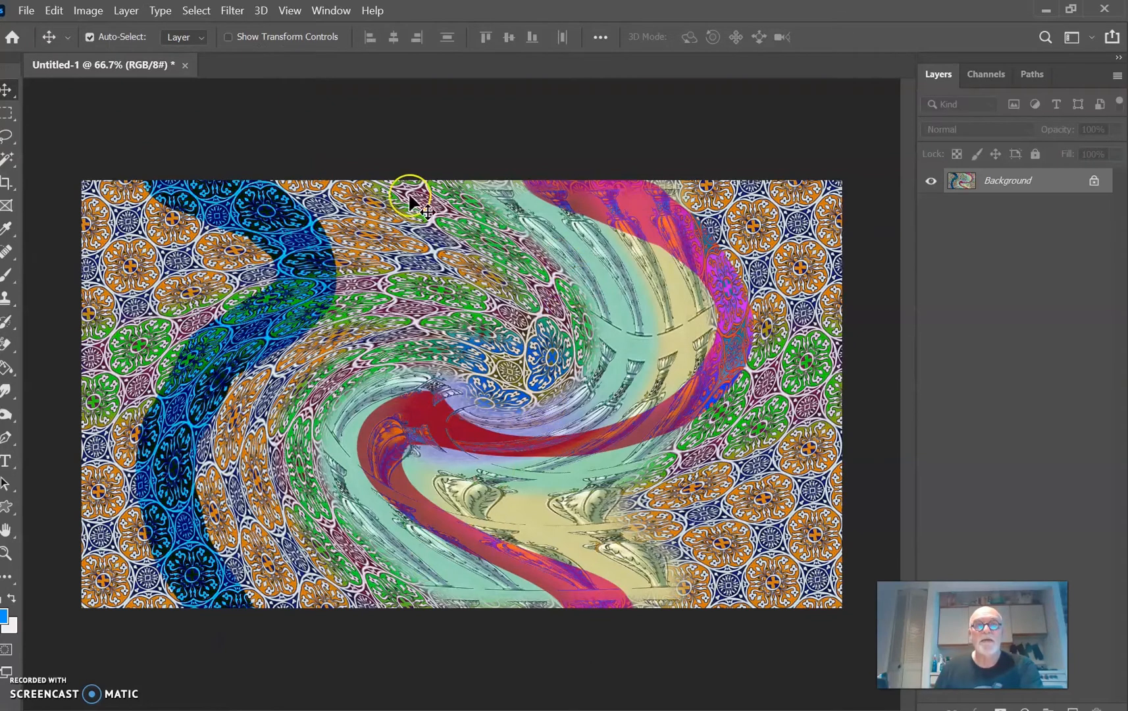
Step: Save the flattened image to the computer's Desktop as a JPEG at quality 8, naming it with the surname followed by "pattern 1"
left_click(27, 12)
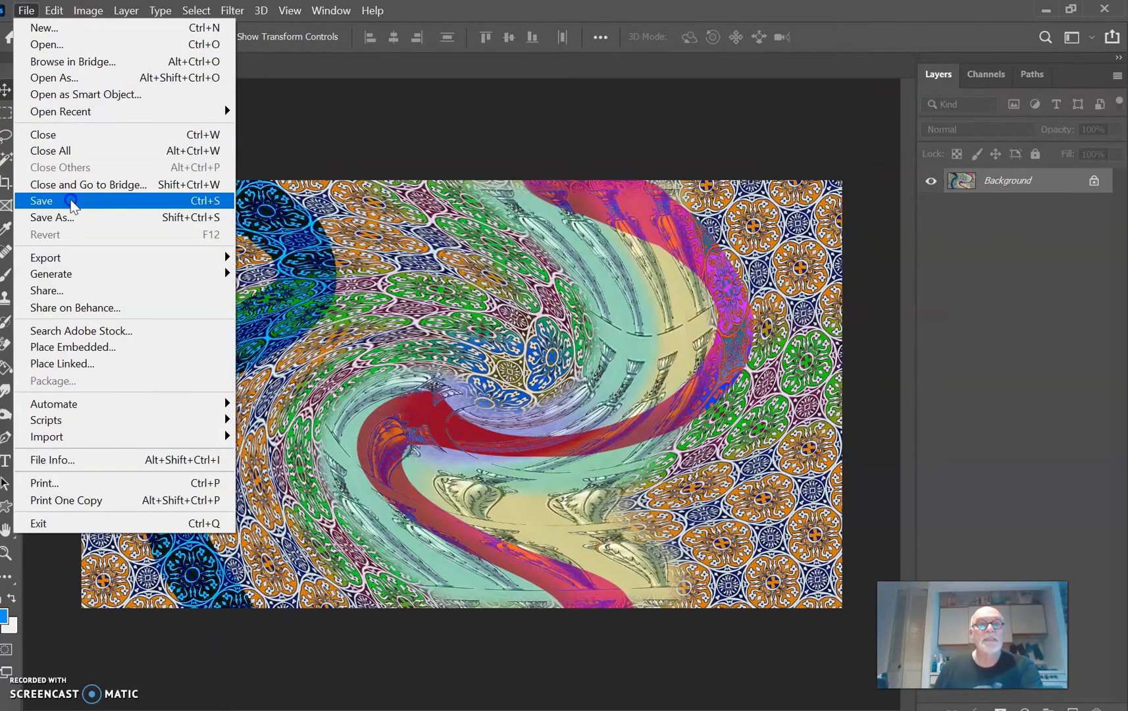
left_click(66, 217)
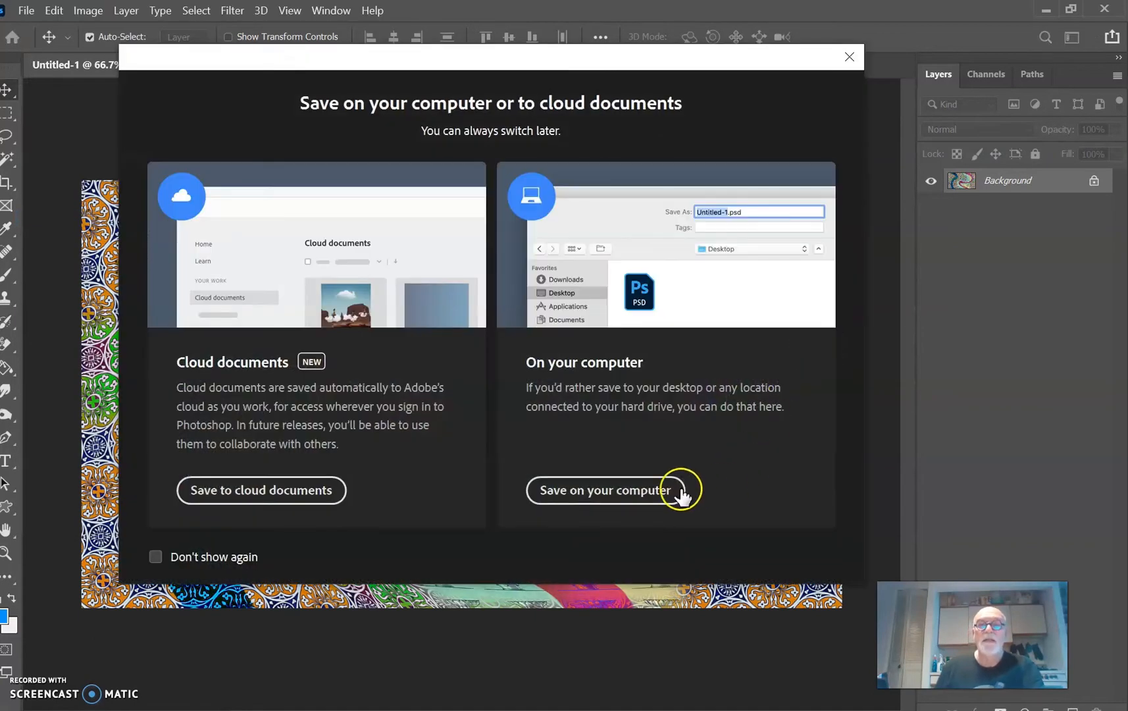
left_click(647, 493)
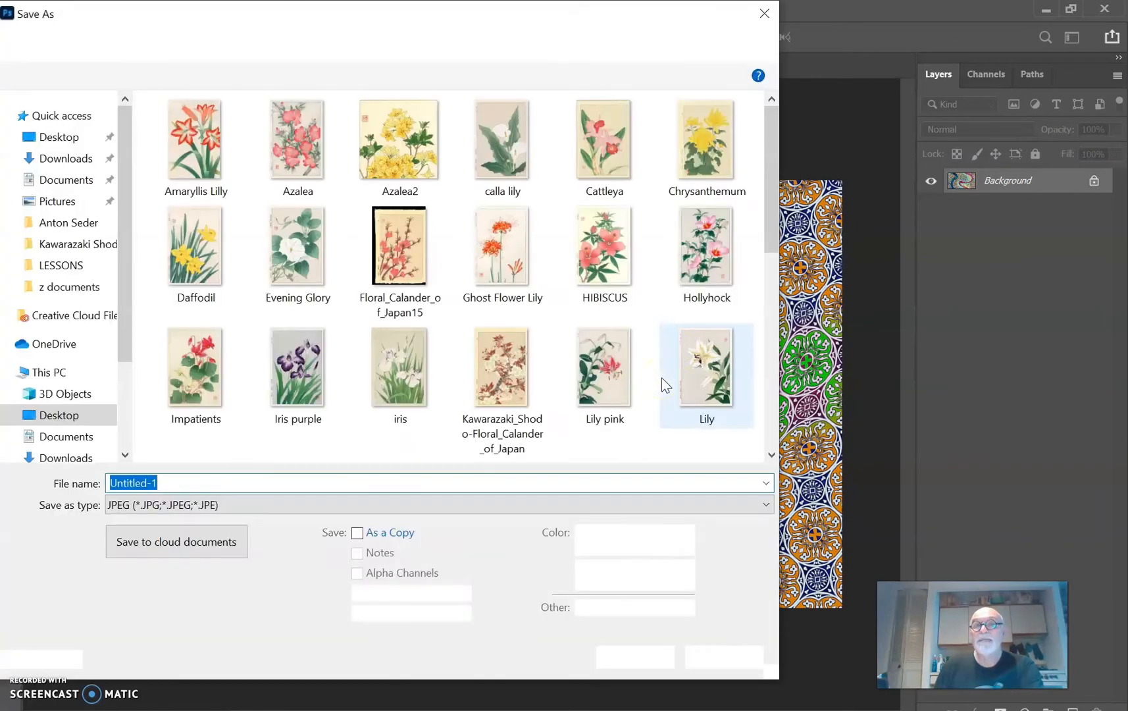
left_click(68, 138)
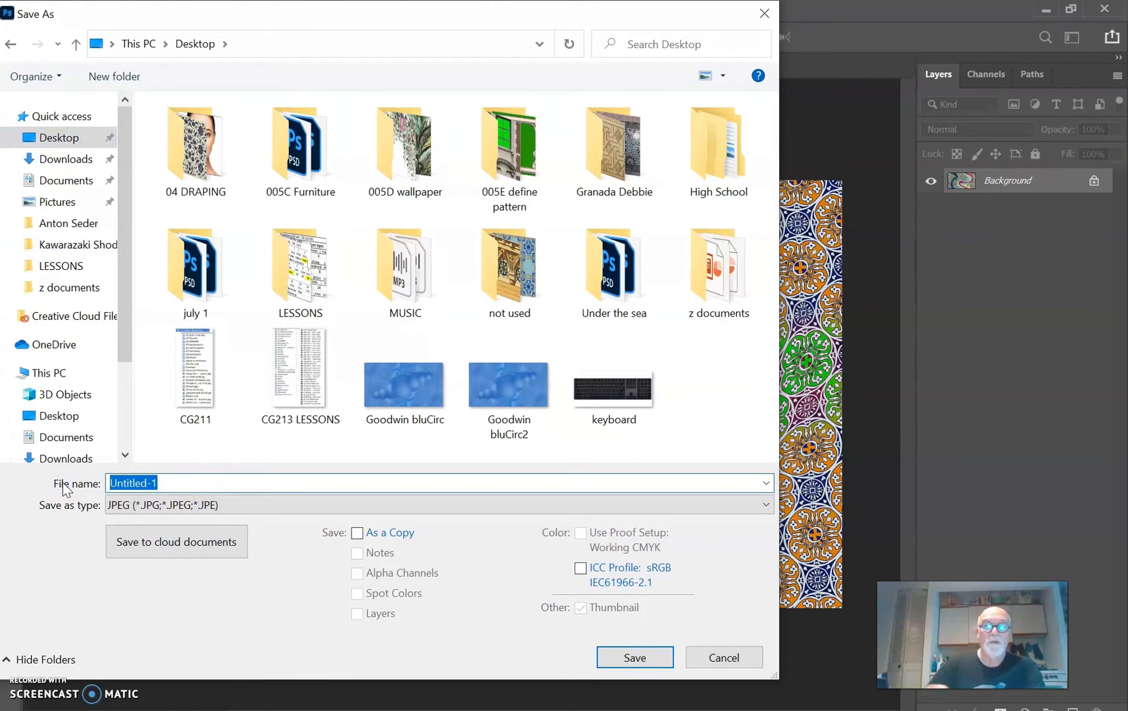
type("Goodw")
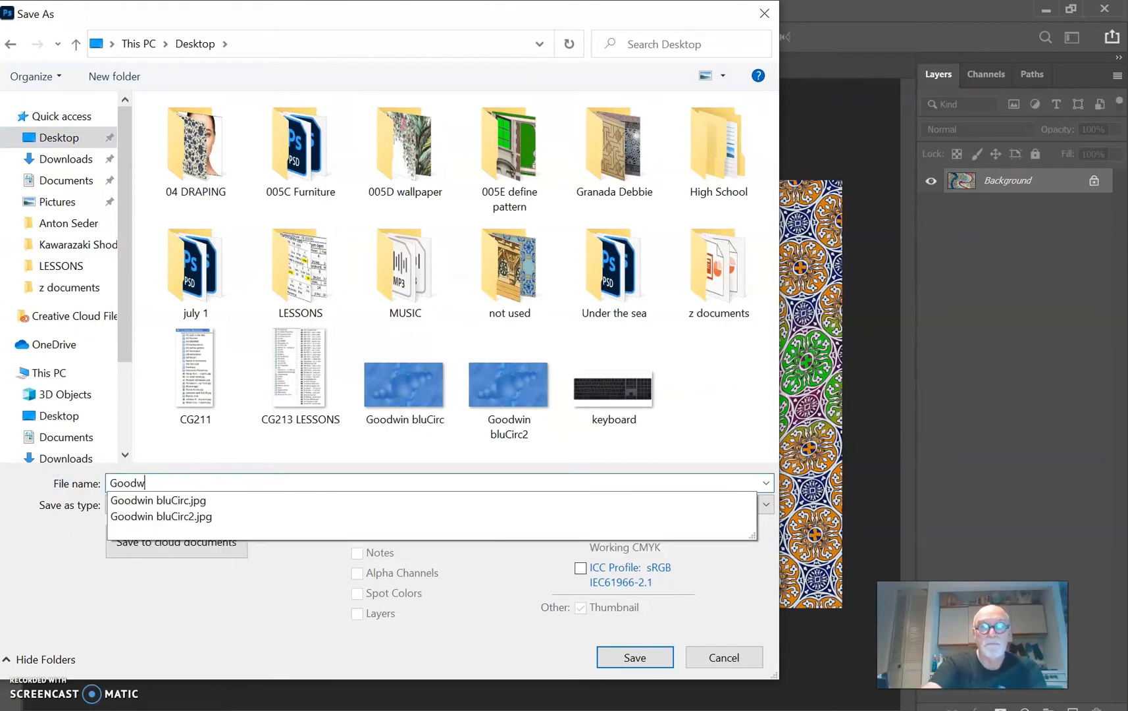
type("in")
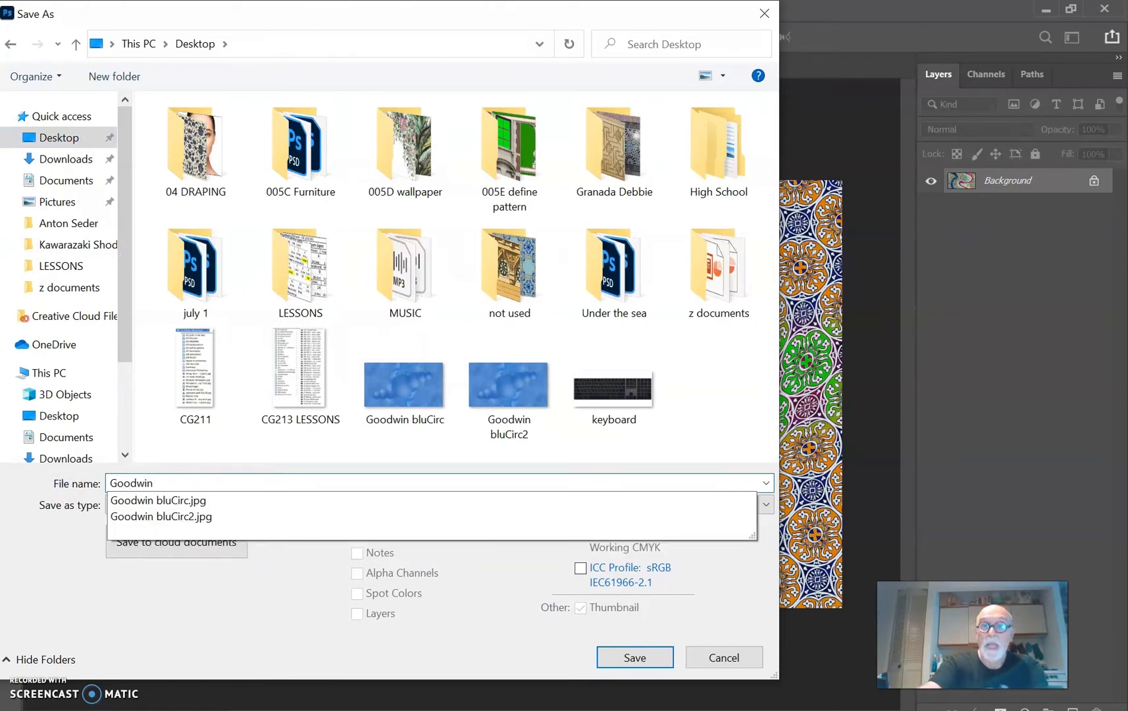
type(" pattern 1")
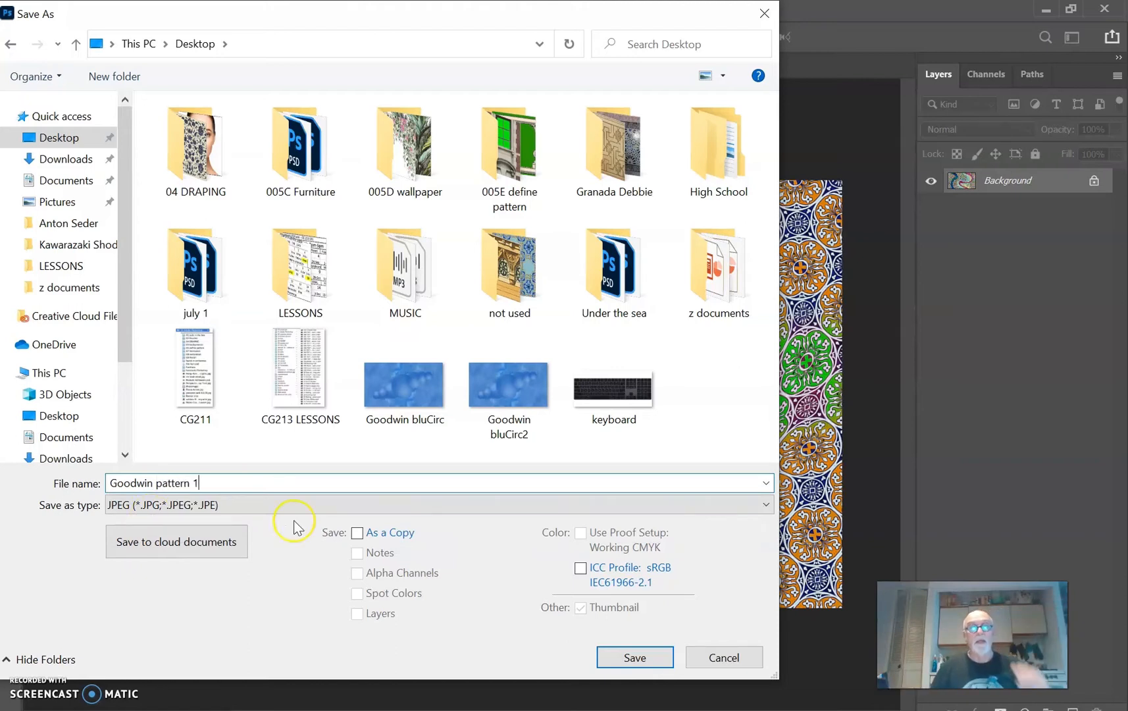
left_click(658, 657)
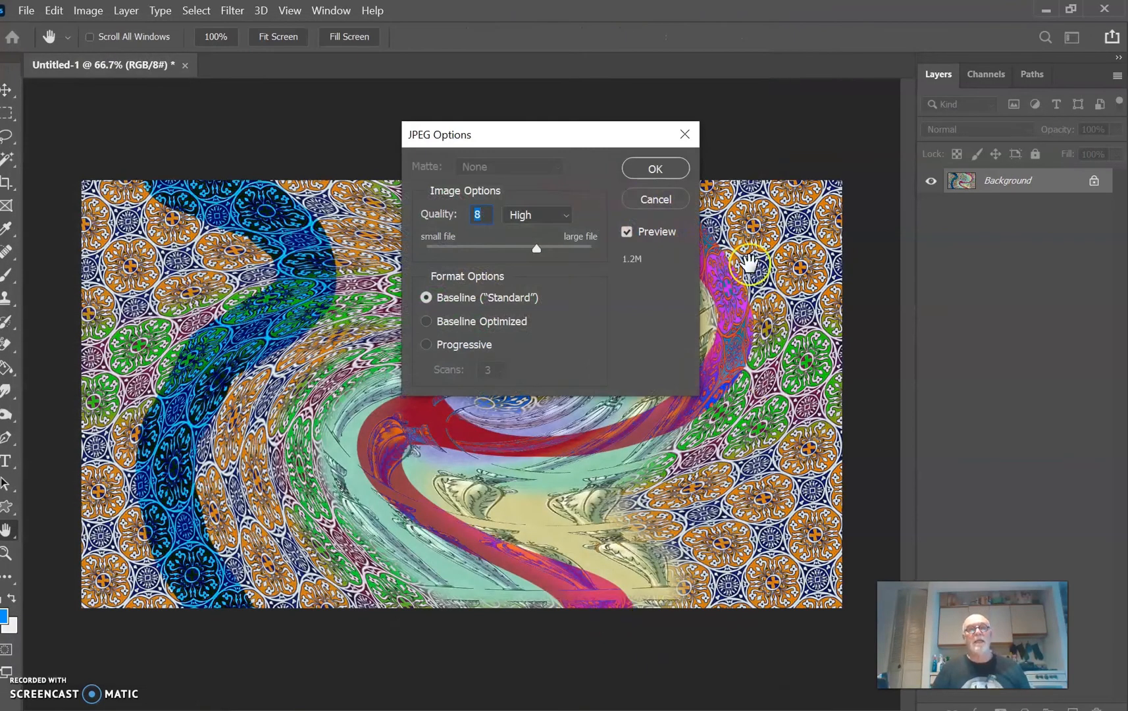
left_click(673, 173)
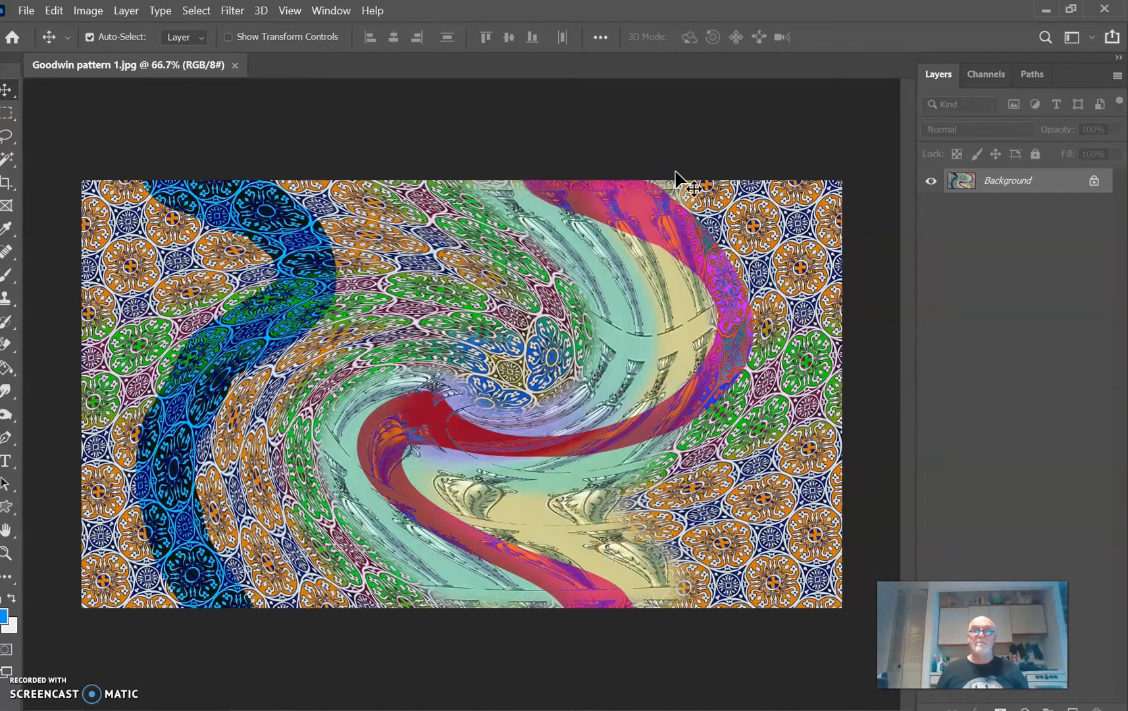
Step: Apply the Spherize filter at 100% in Normal mode to a 23 px feathered rectangular selection around the central swirl's lower-left part, and deselect
left_click(6, 113)
left_click_drag(305, 322, 566, 558)
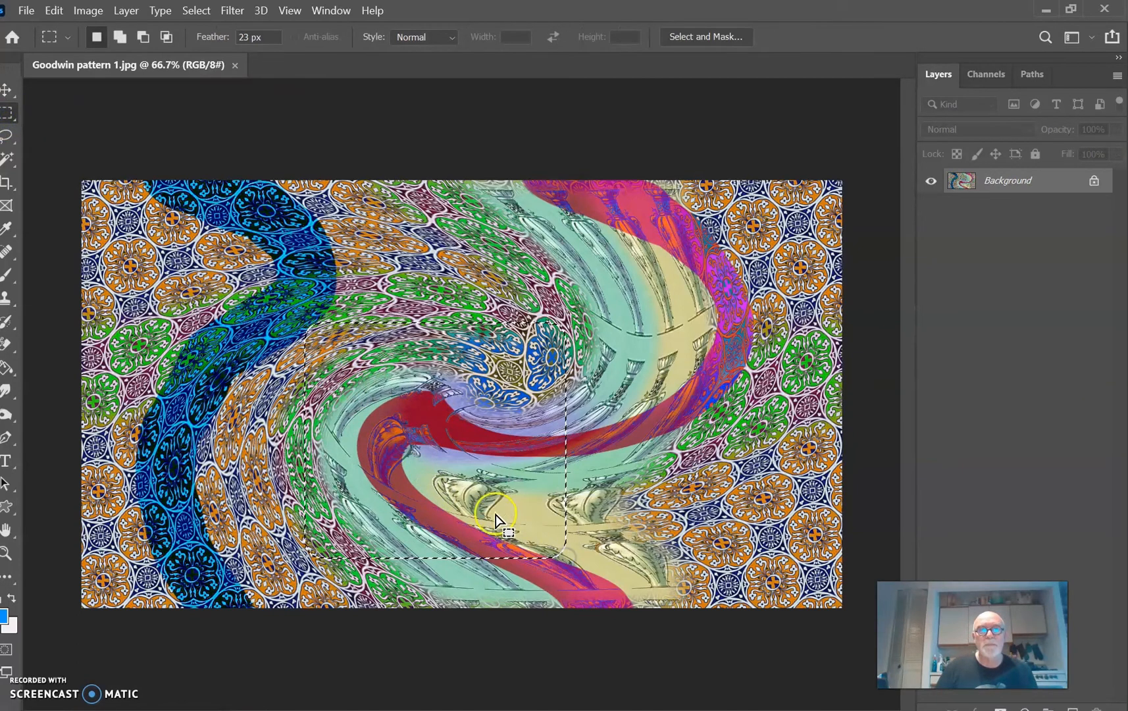
left_click(232, 11)
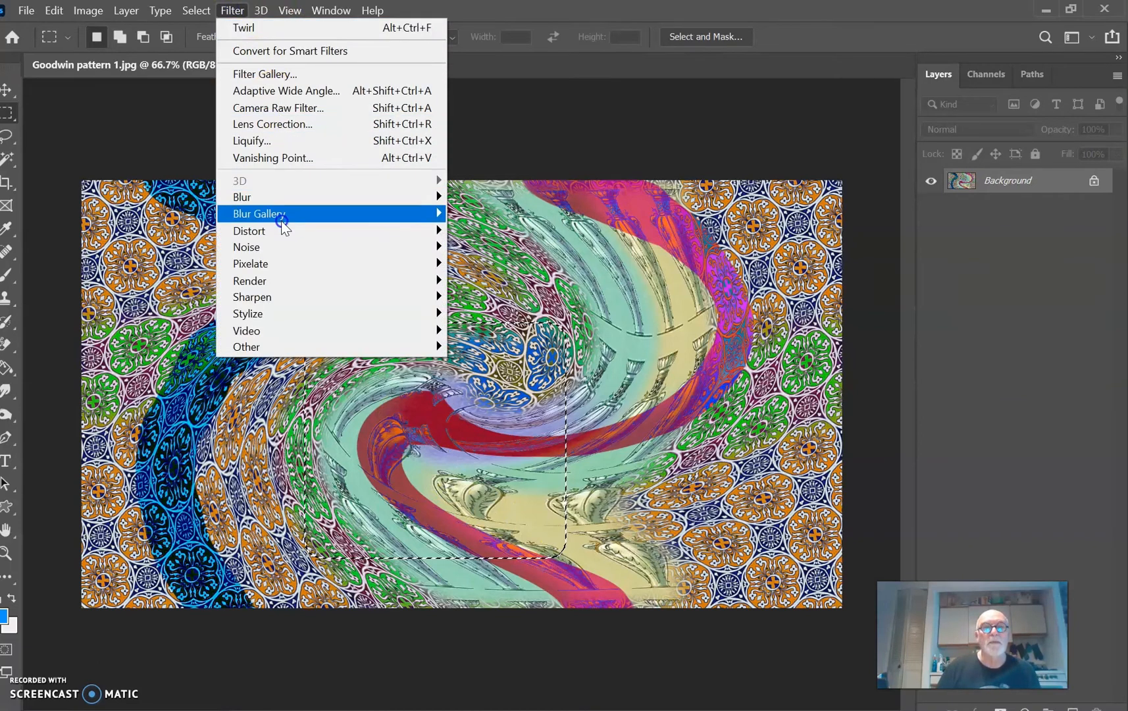
mouse_move(281, 226)
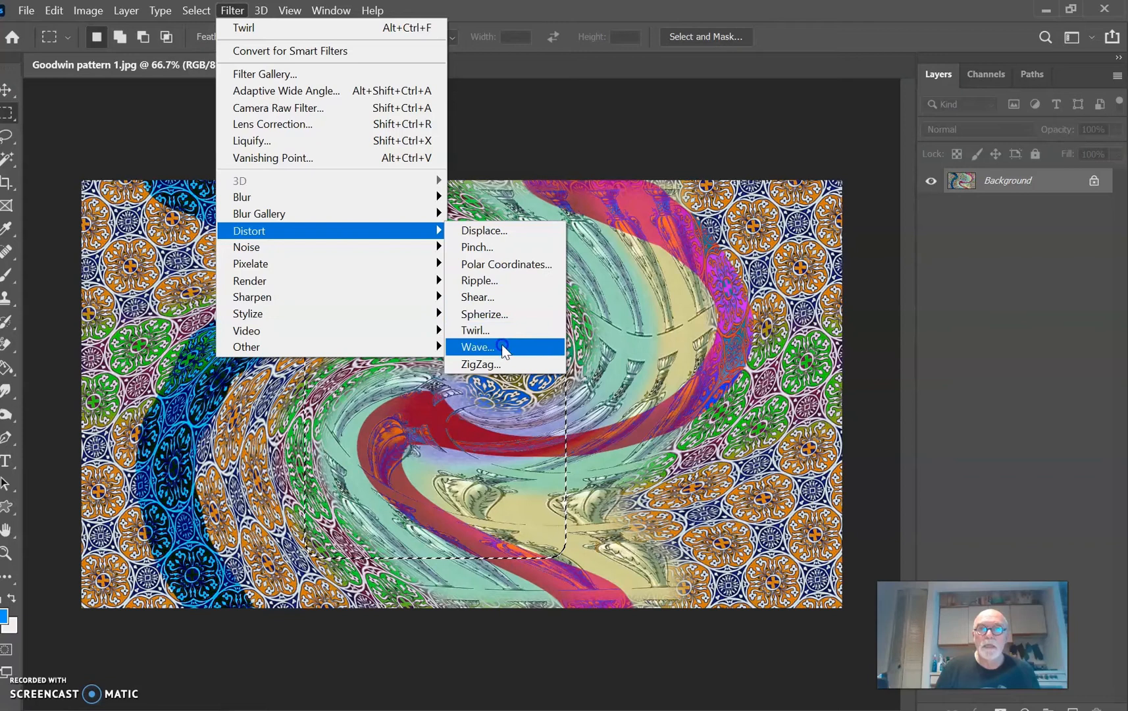
left_click(503, 314)
left_click(575, 285)
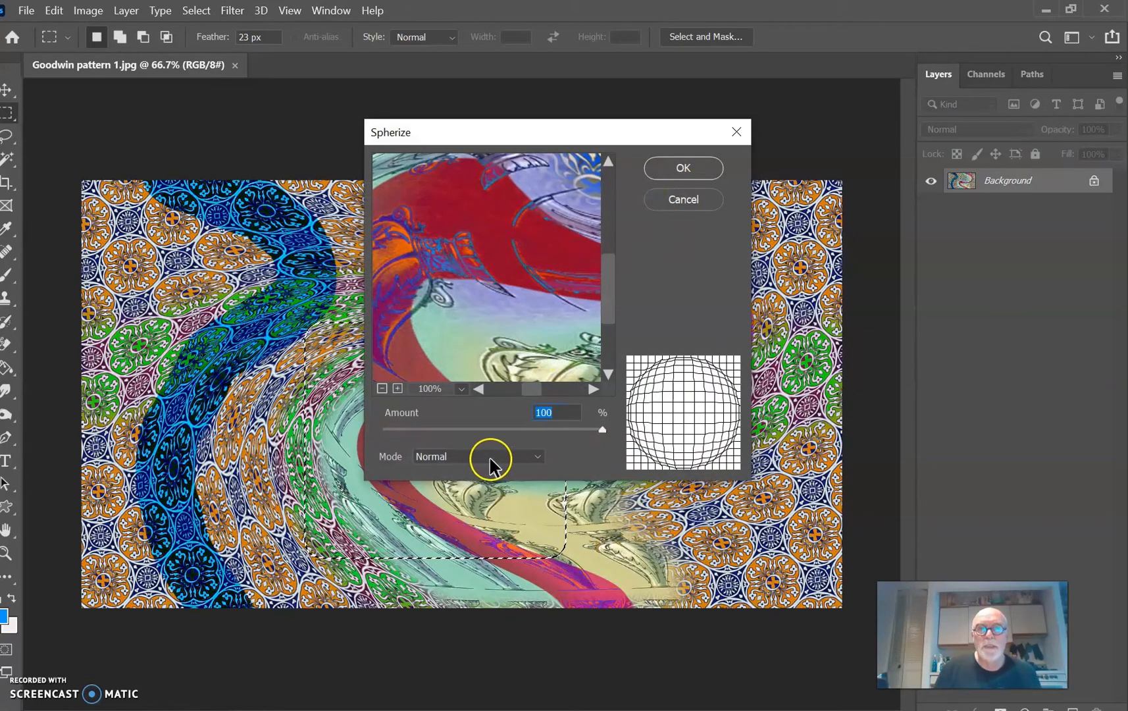
left_click(682, 169)
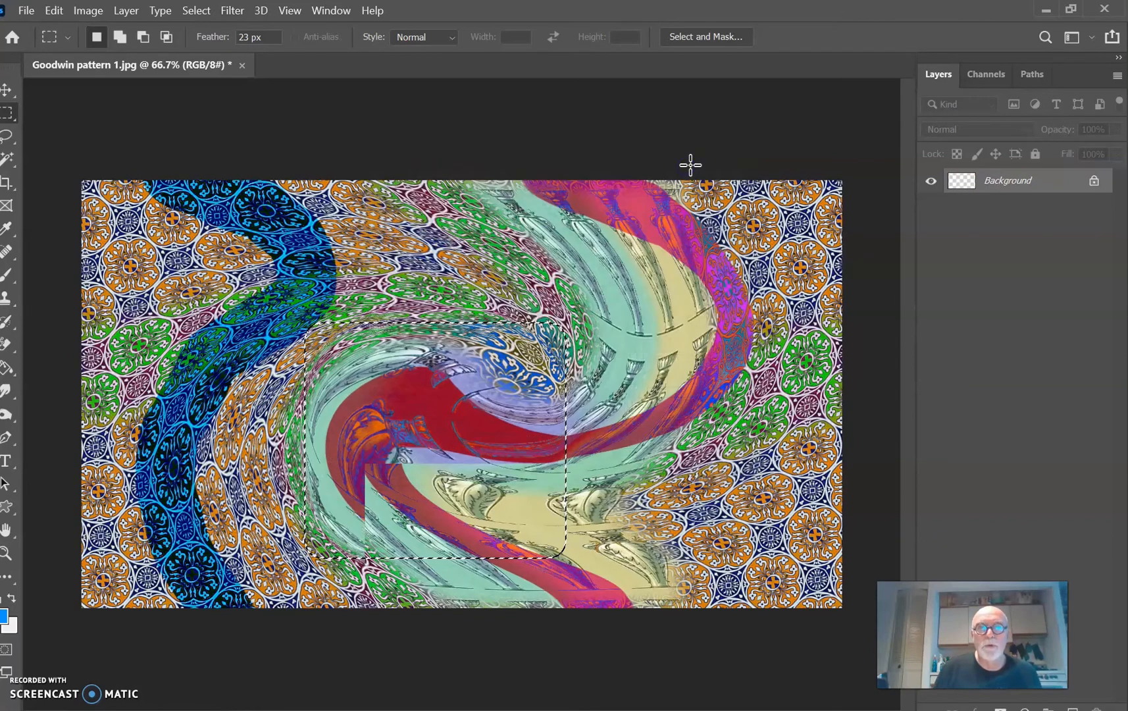
left_click(741, 344)
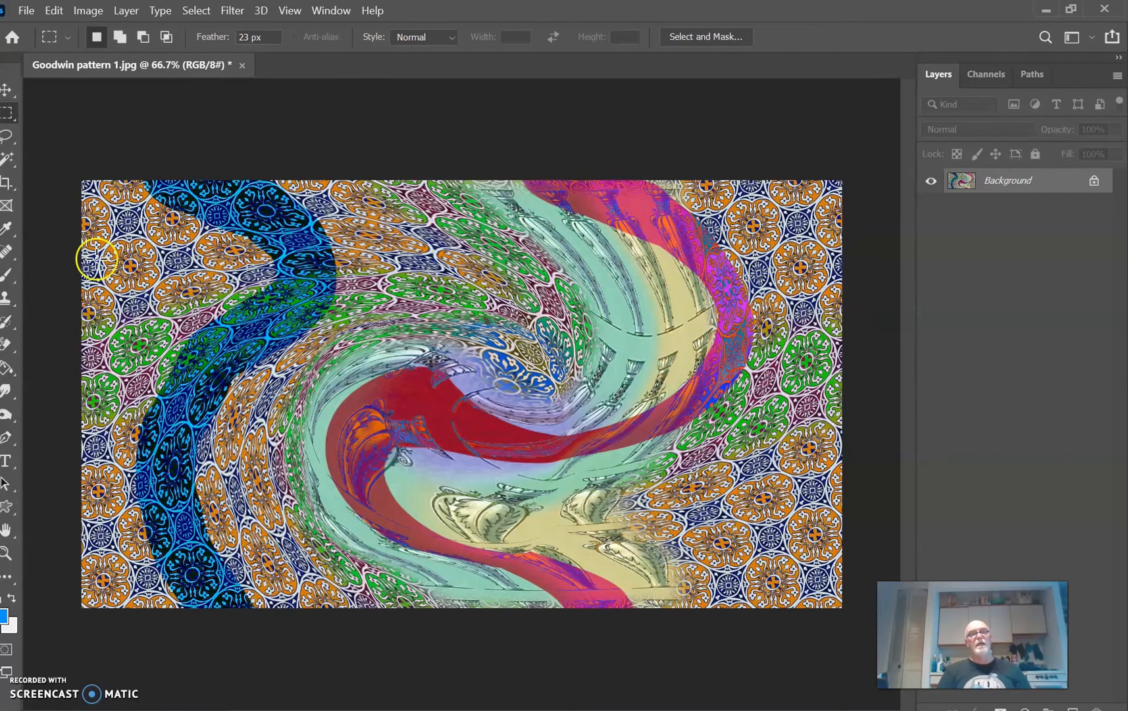
right_click(6, 117)
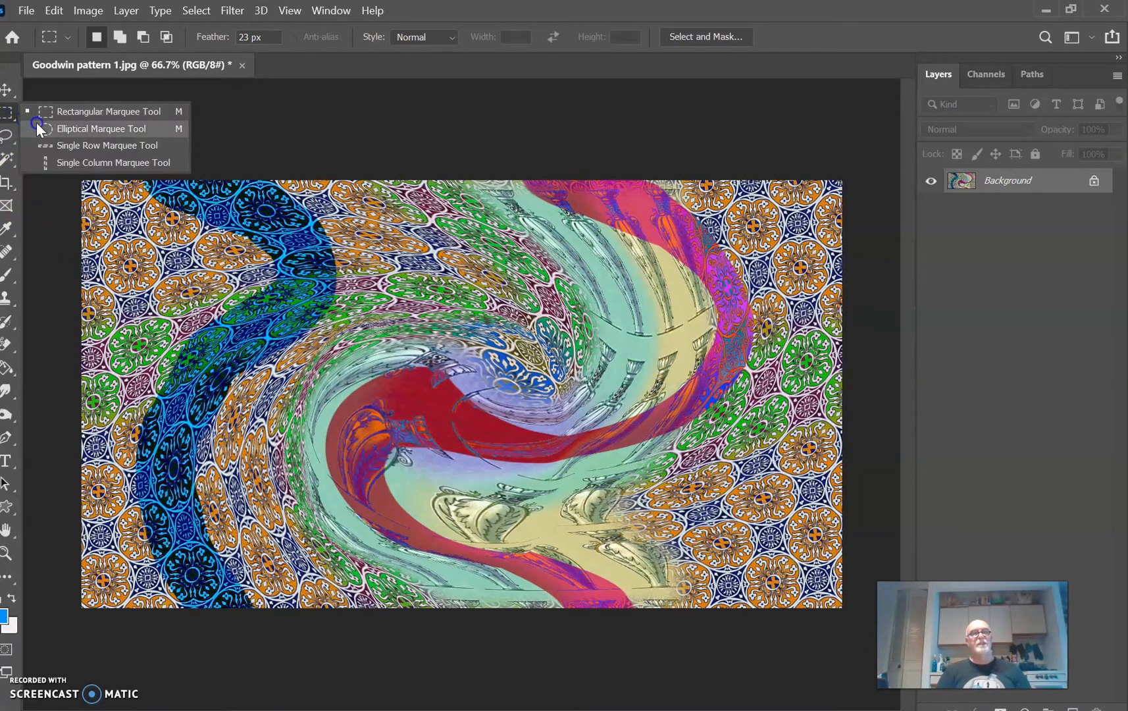
left_click(50, 139)
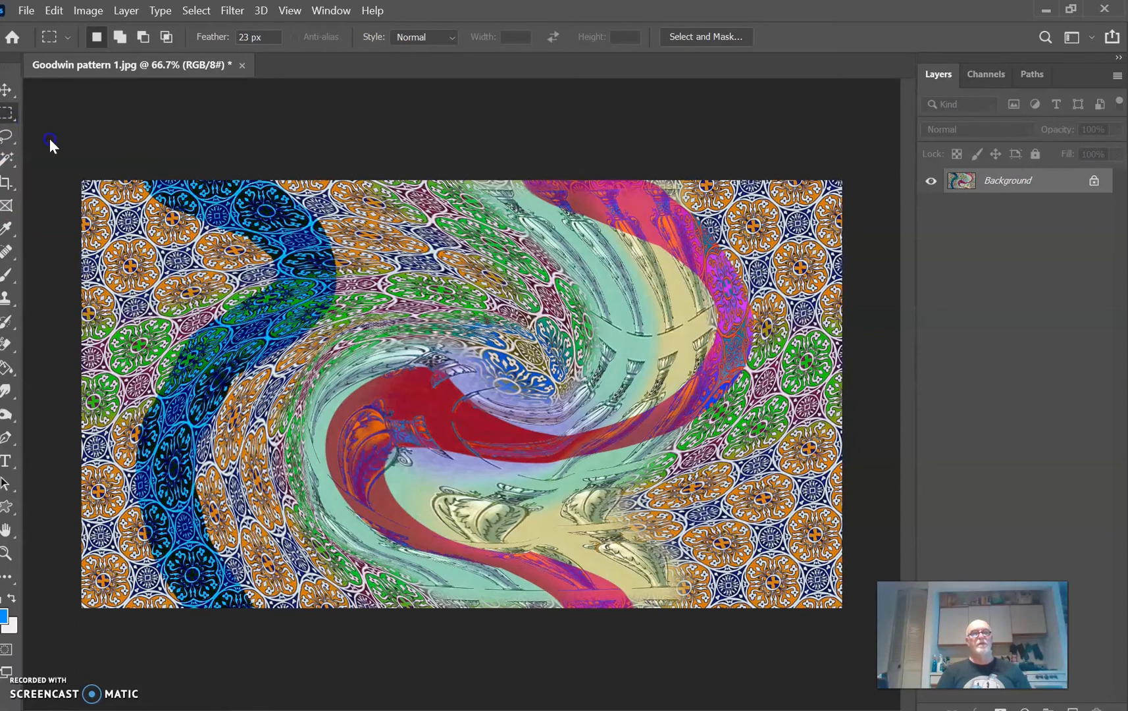
left_click(268, 40)
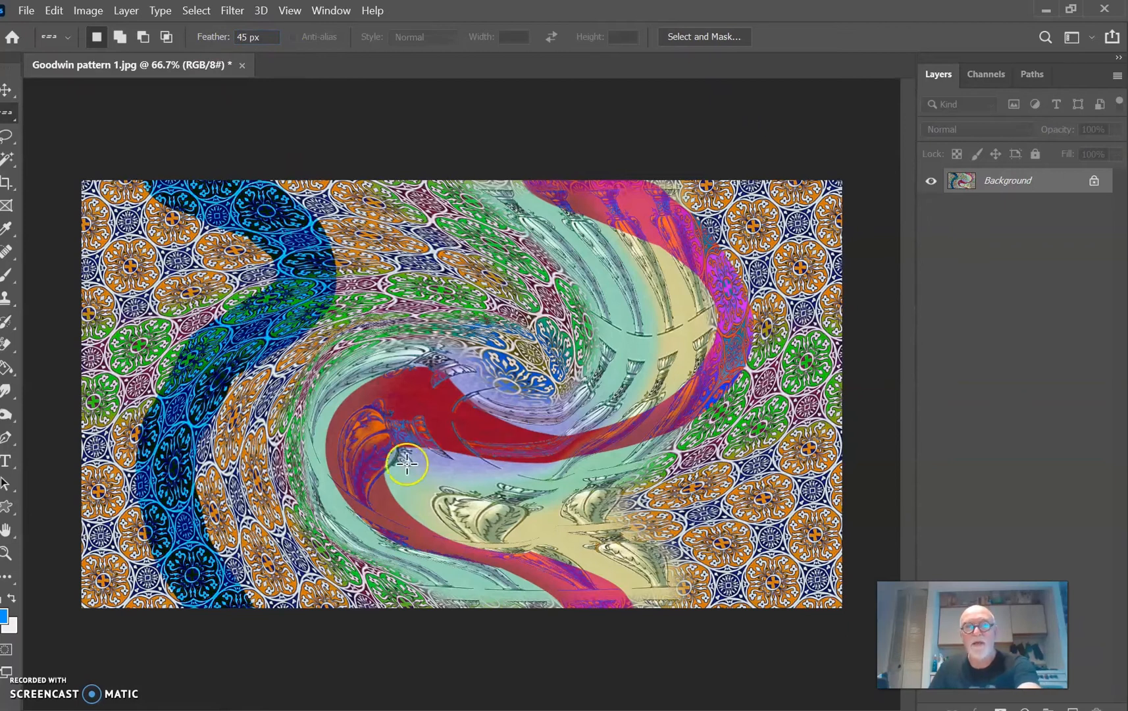
left_click_drag(269, 253, 442, 382)
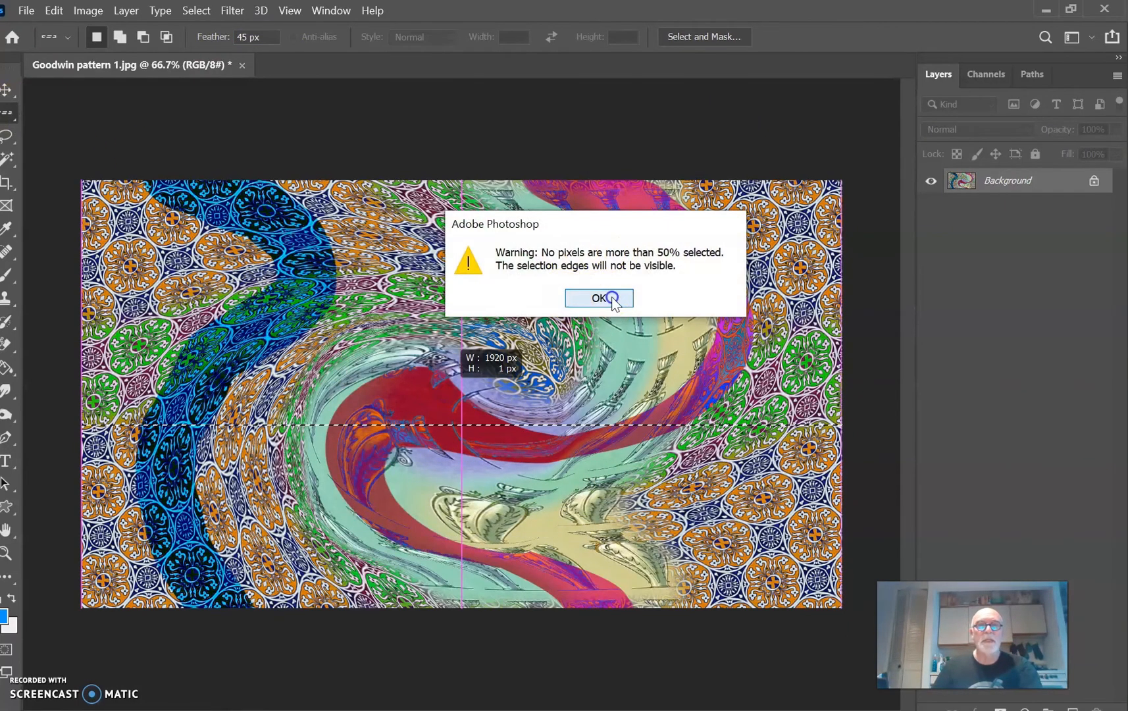
left_click(612, 299)
Step: Select a large elliptical area over the central swirl with no feather, set its hue shift to -135, and deselect
right_click(11, 115)
left_click(49, 130)
left_click_drag(306, 249, 678, 538)
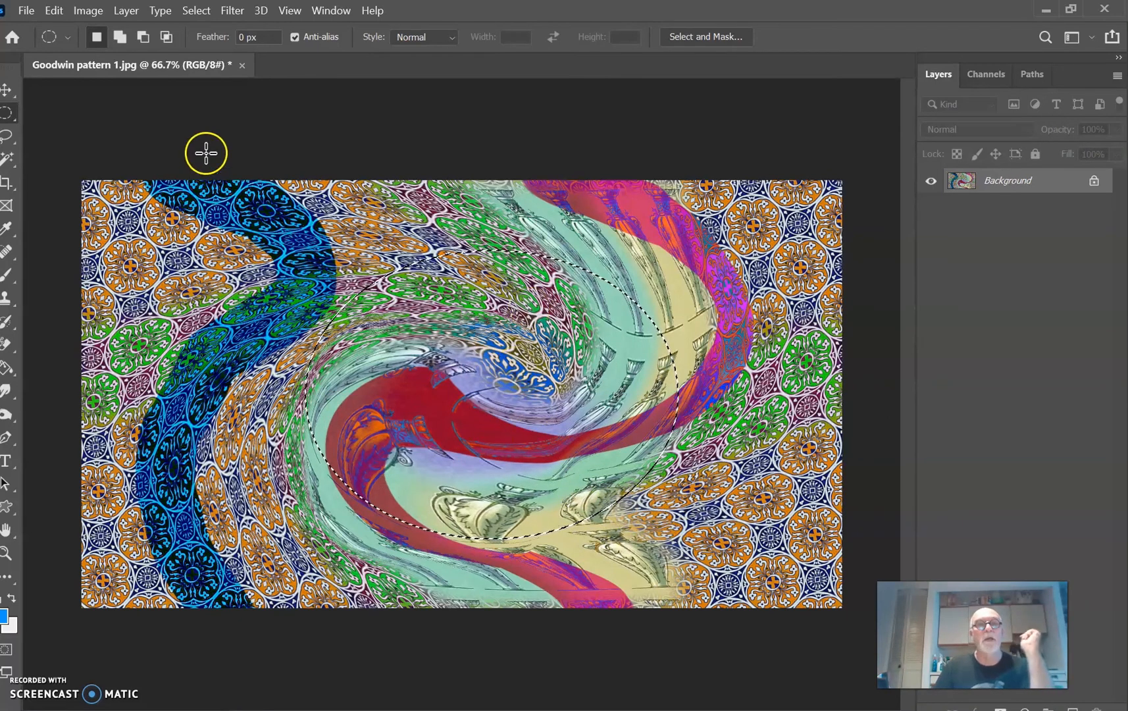
left_click(83, 14)
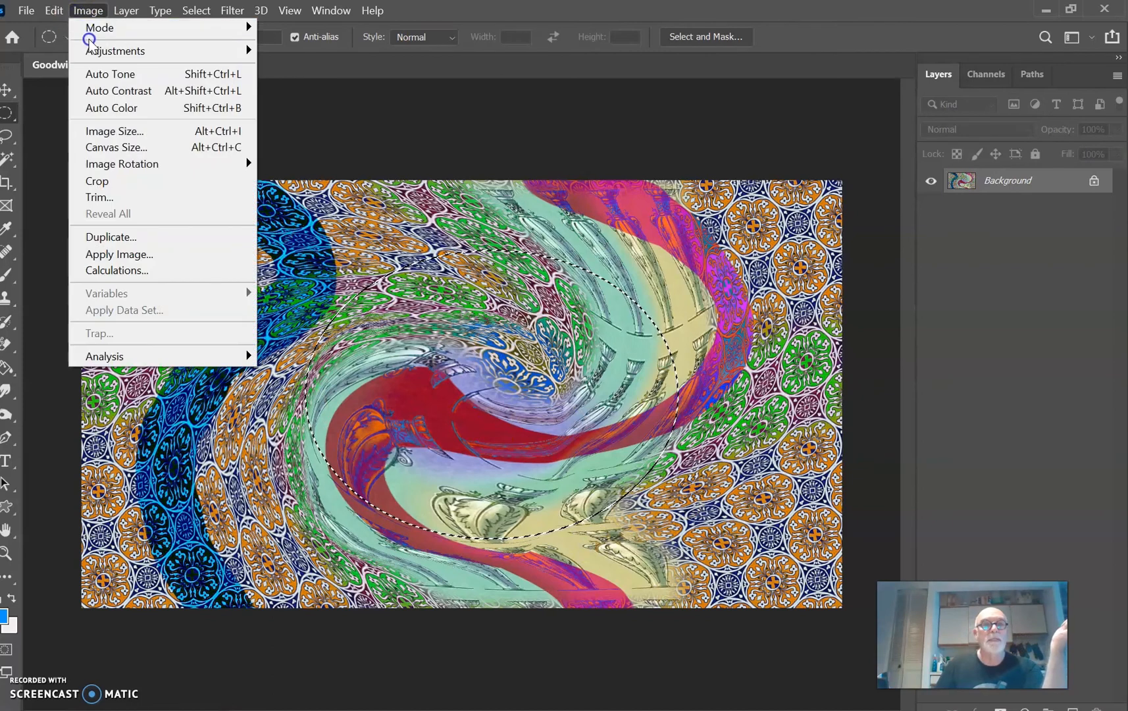
left_click(205, 50)
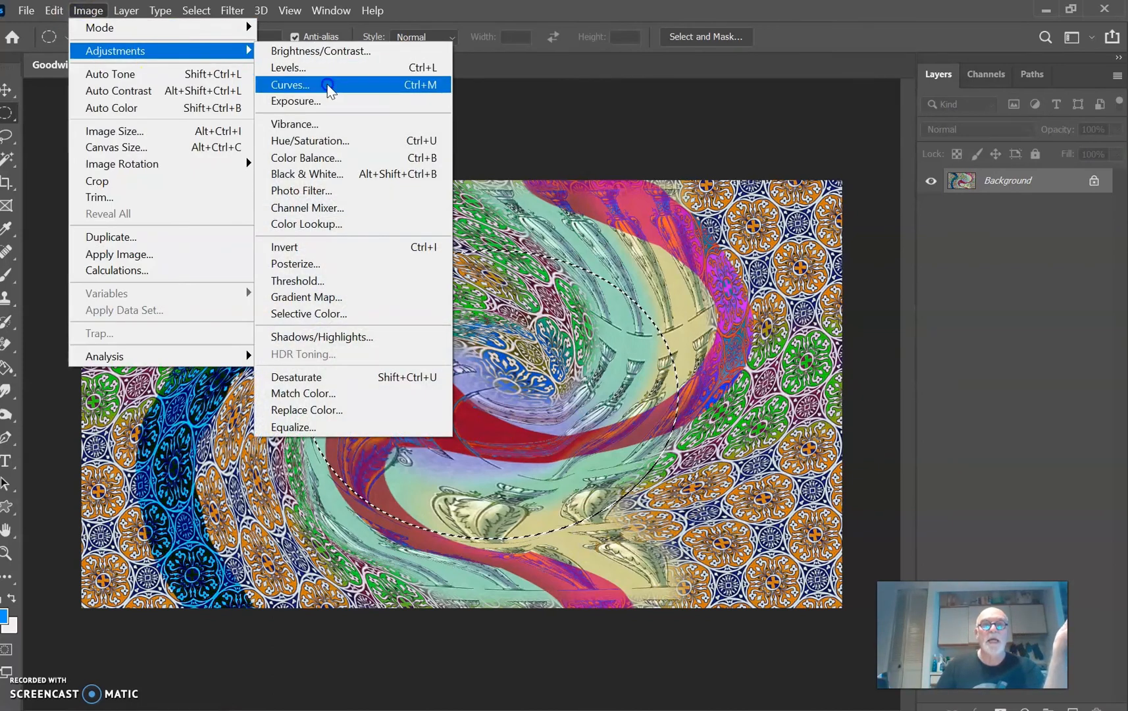
left_click(327, 141)
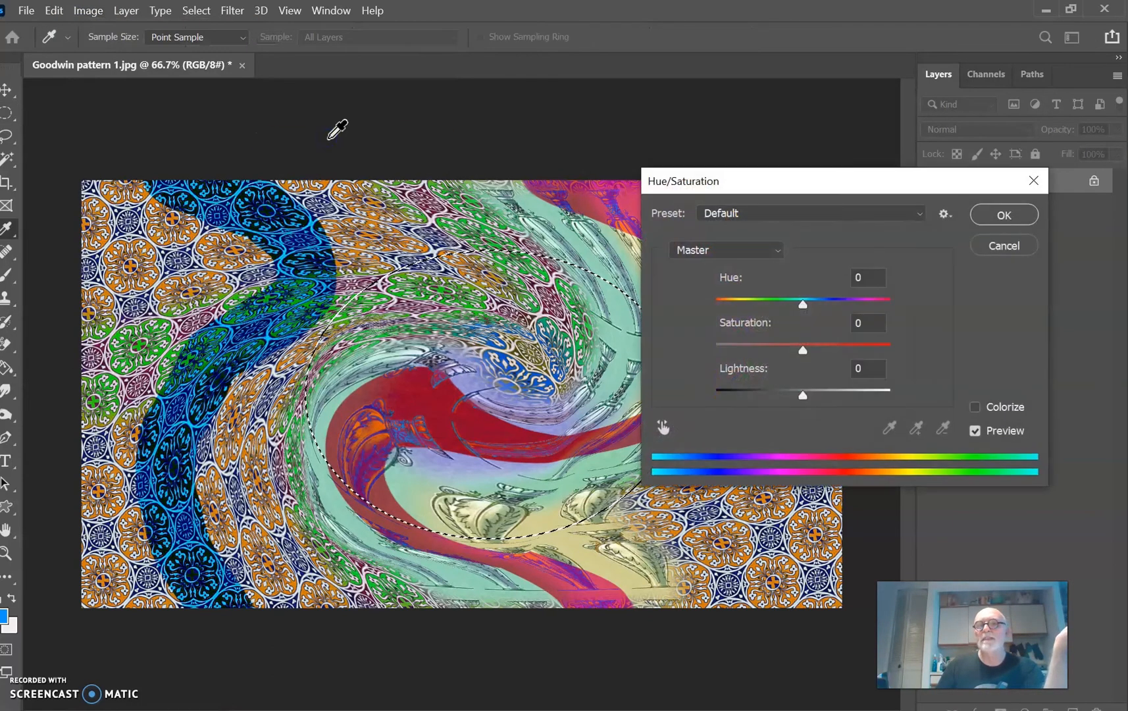
left_click_drag(767, 300, 734, 309)
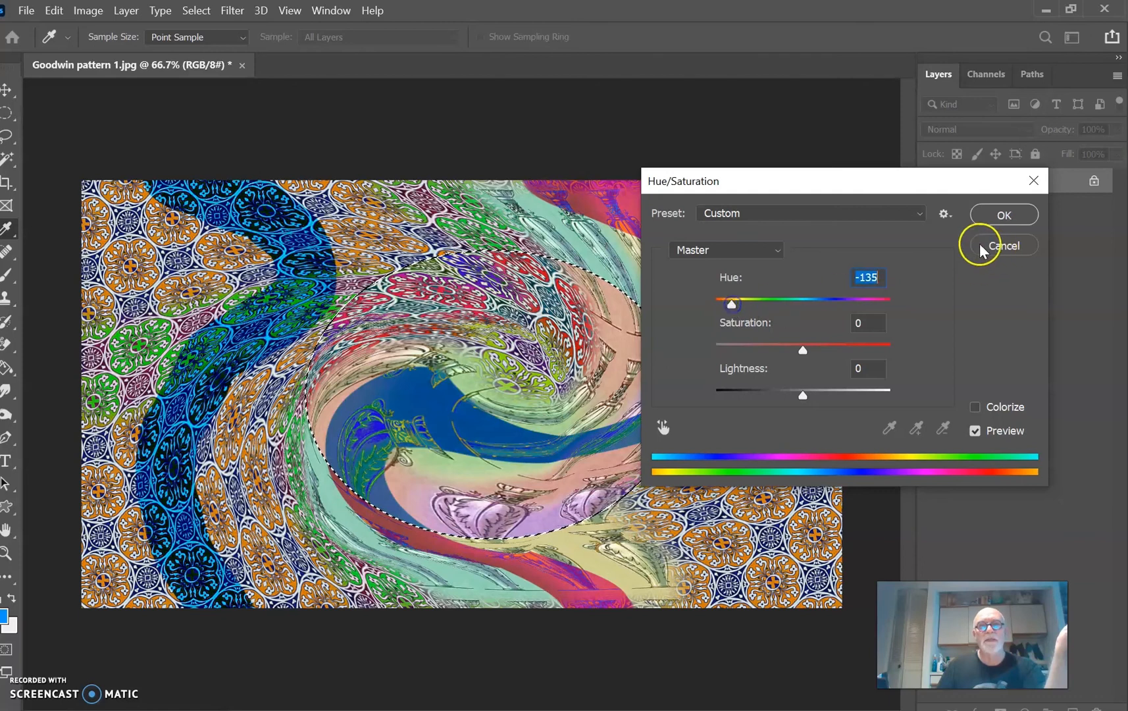
left_click(1002, 215)
key("ctrl+d")
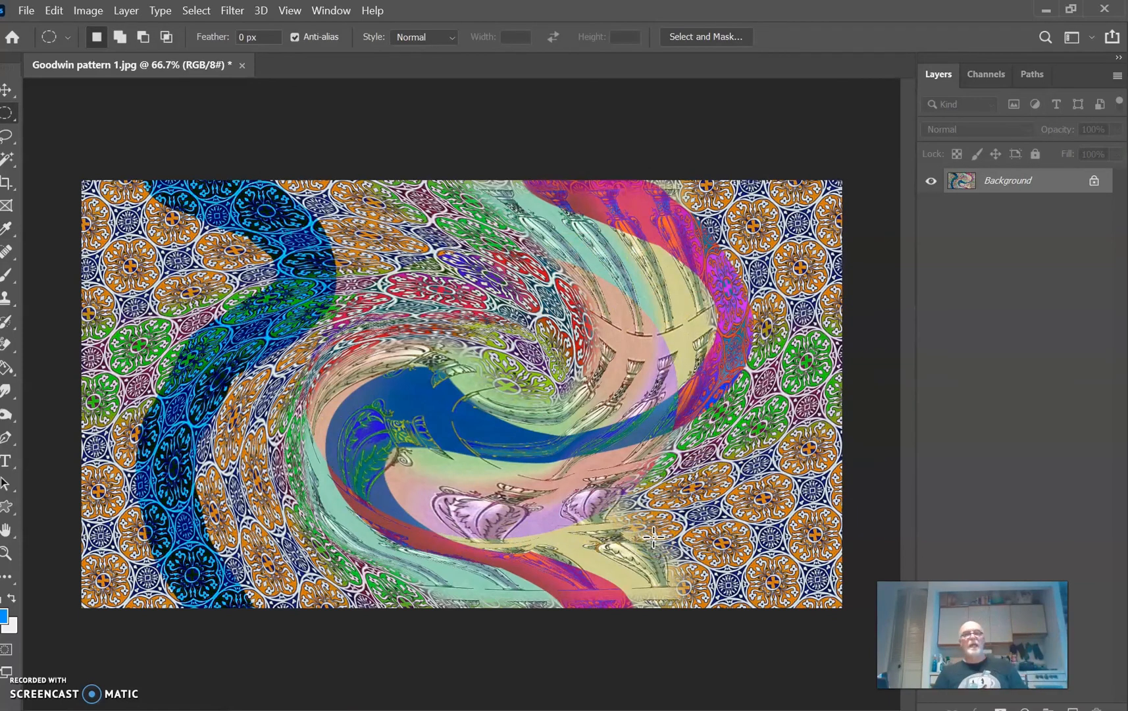